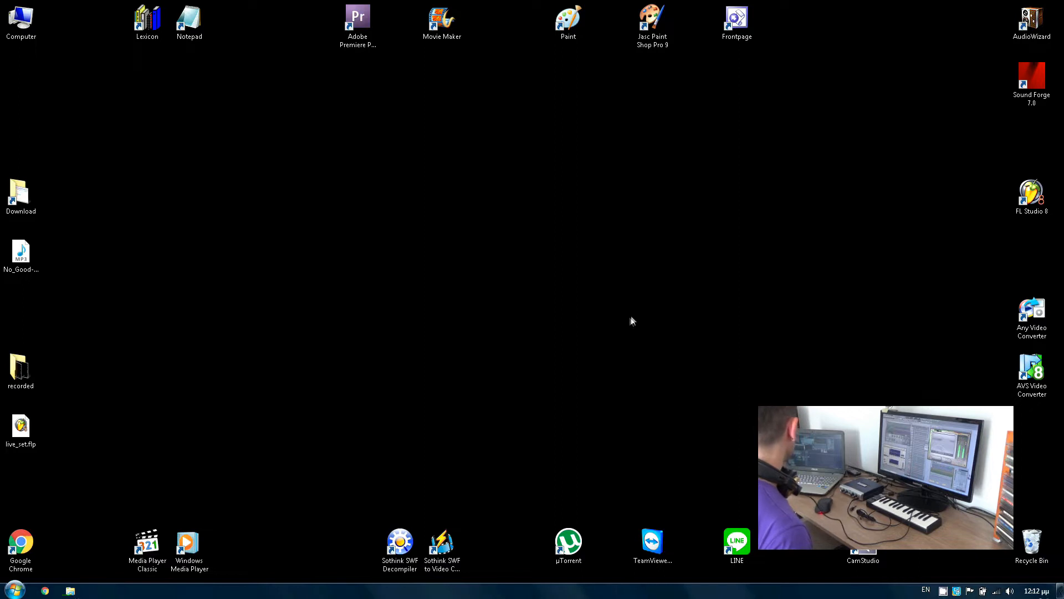
right_click(593, 320)
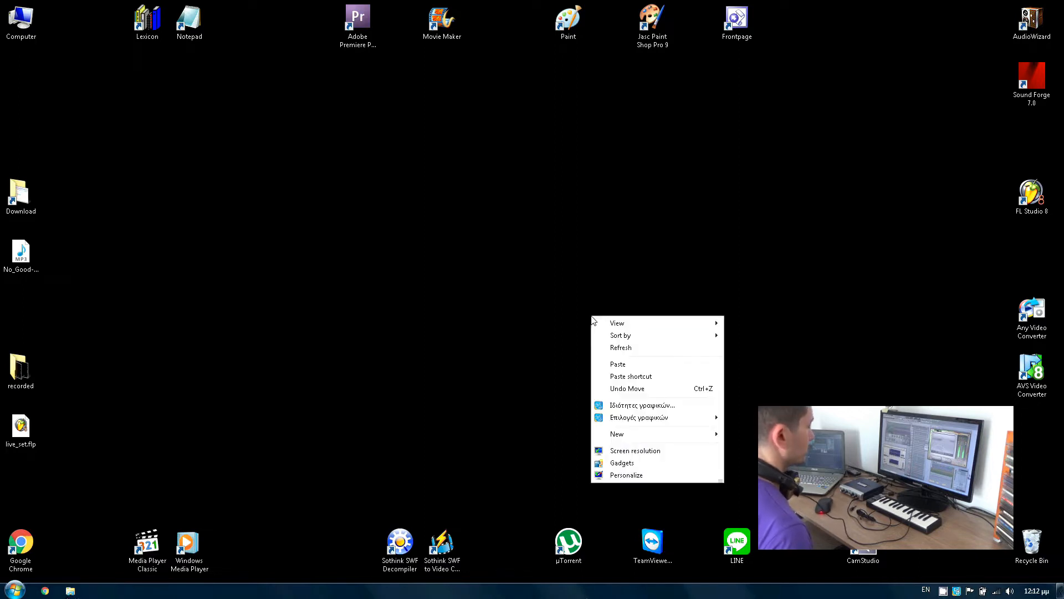
click(621, 348)
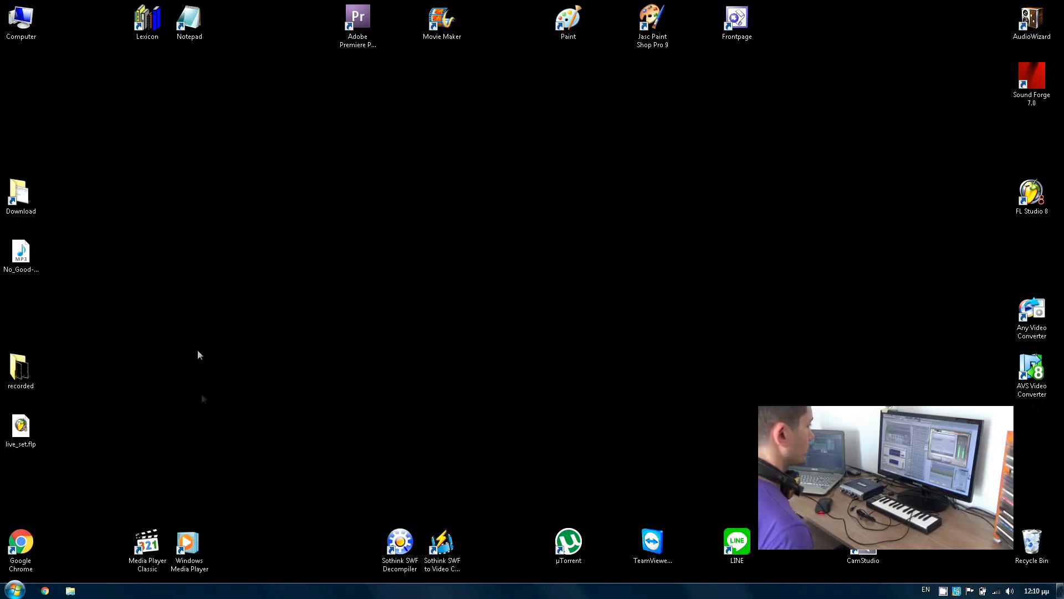
Step: Search Google in Chrome for "prodigy no good beatport", view the track's Original Mix page on Beatport, and close the browser
double_click(25, 546)
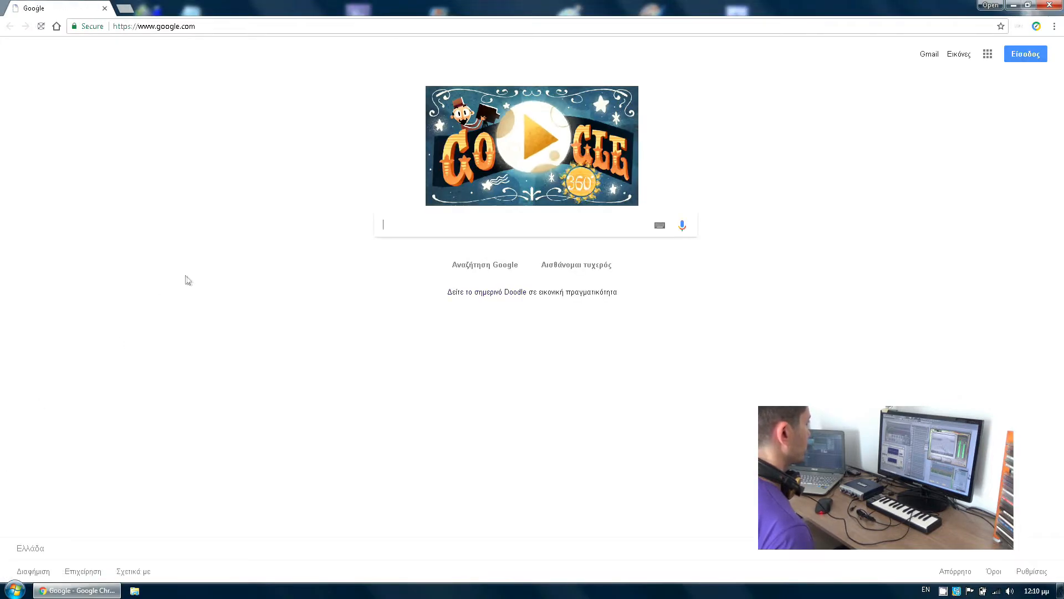
text(prodig)
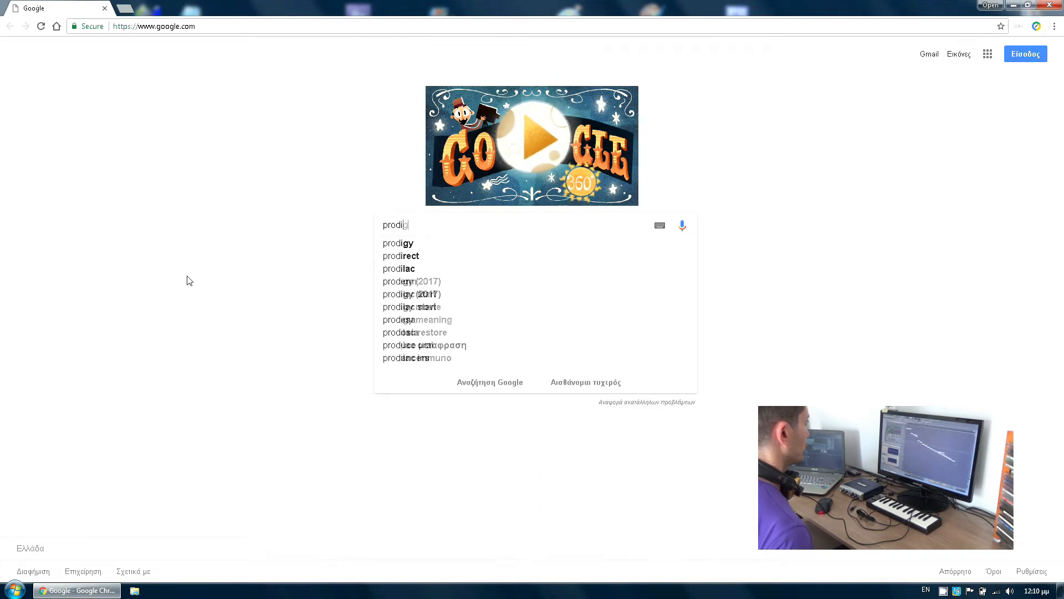
text(y no good )
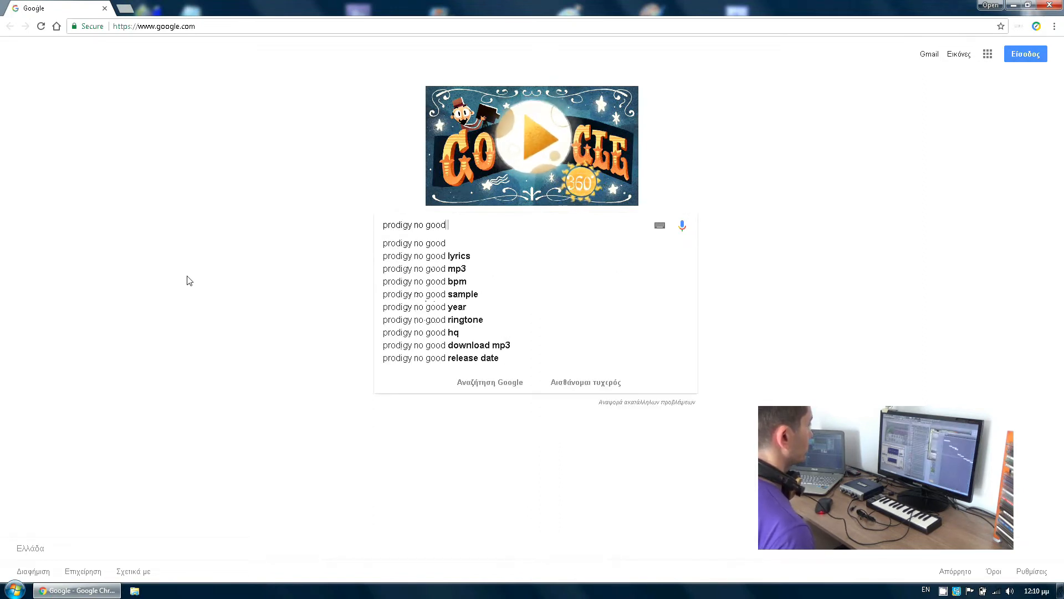
text(beatport)
key(Return)
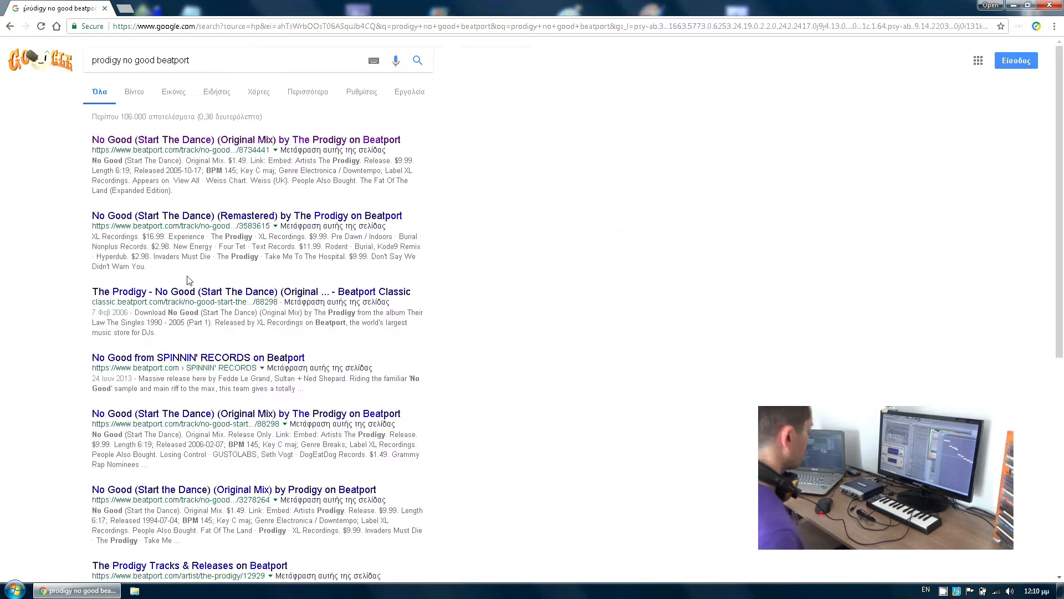
click(288, 143)
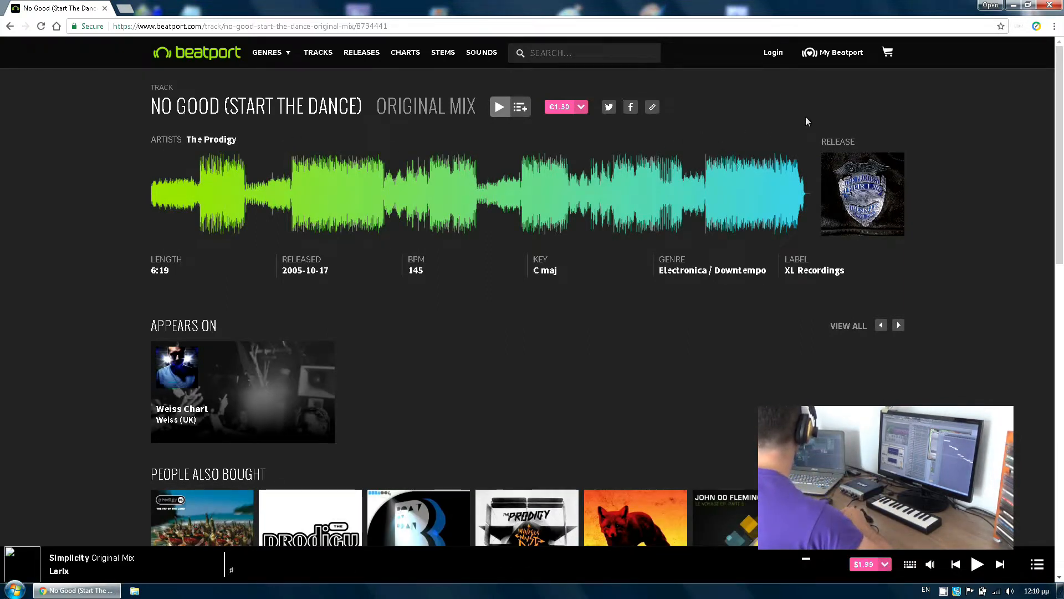
click(1052, 7)
click(863, 554)
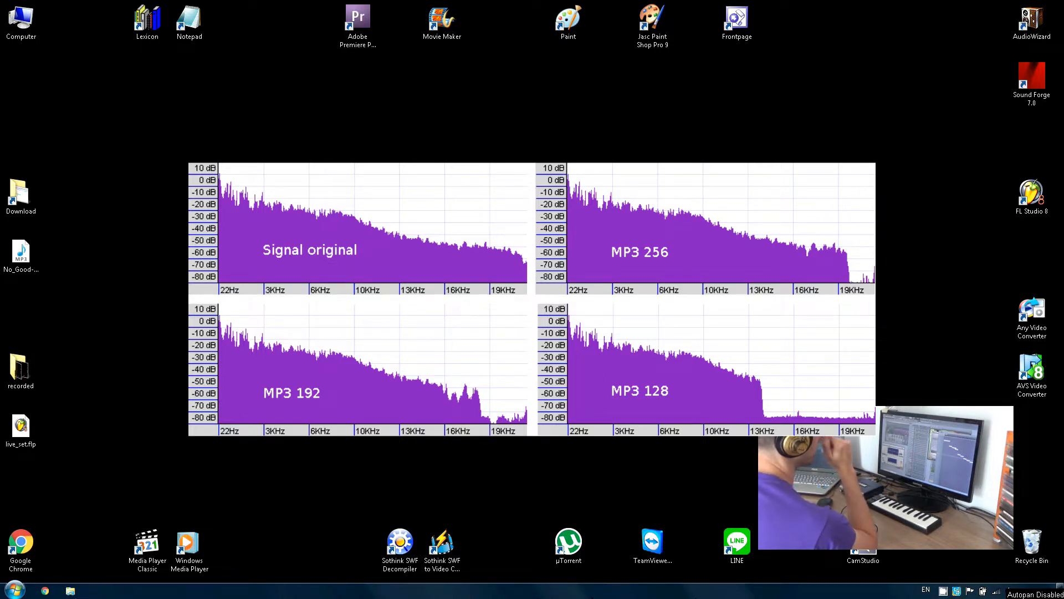
right_click(658, 359)
click(680, 347)
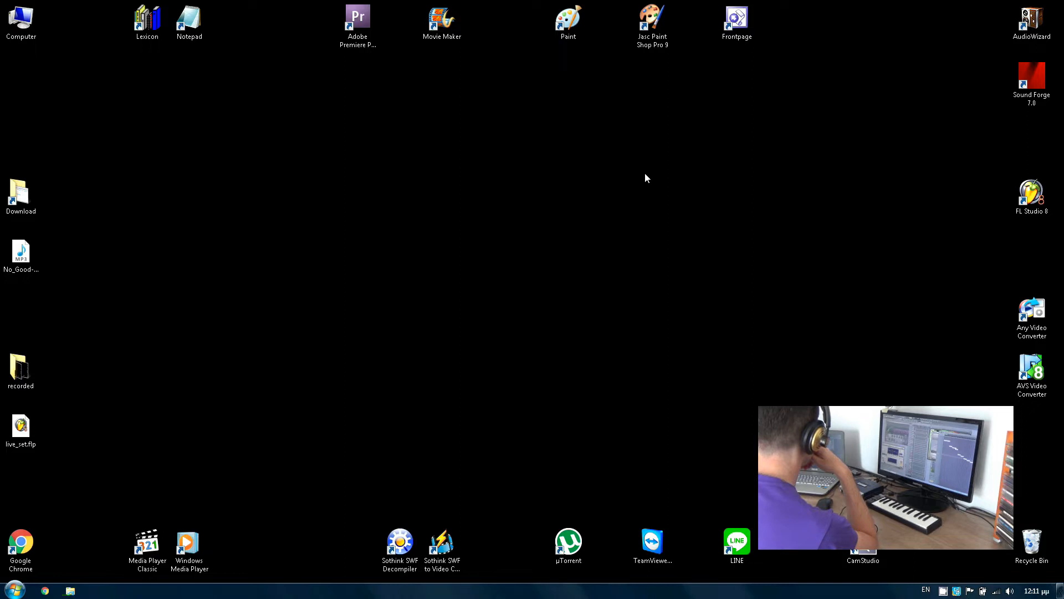
right_click(656, 187)
click(687, 222)
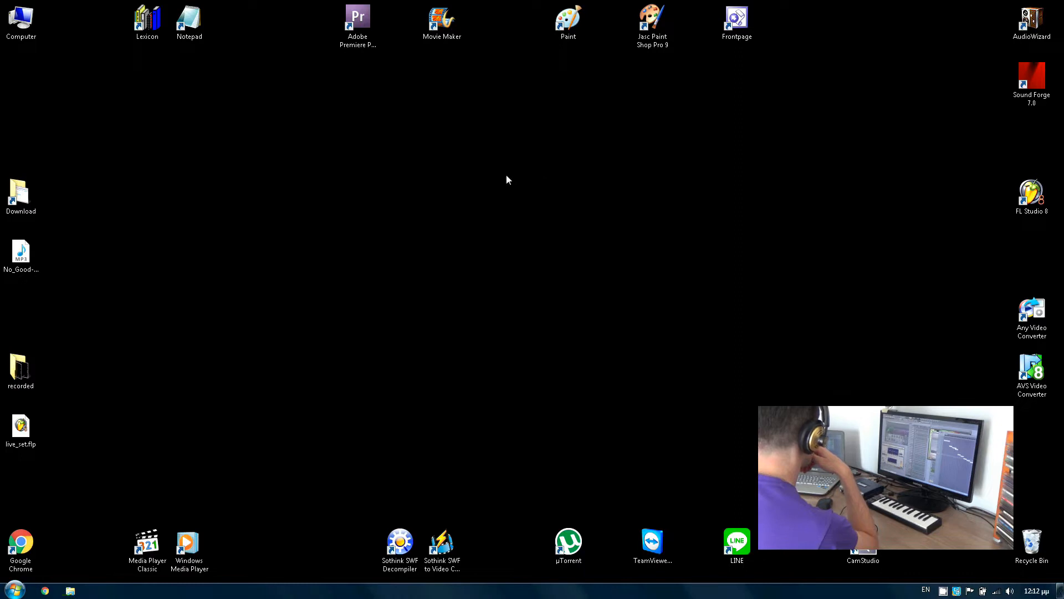
Step: Examine the bit rate in the detailed properties of the_prodigy_-_no_good.mp3 in the Download folder, then close the folder
double_click(18, 203)
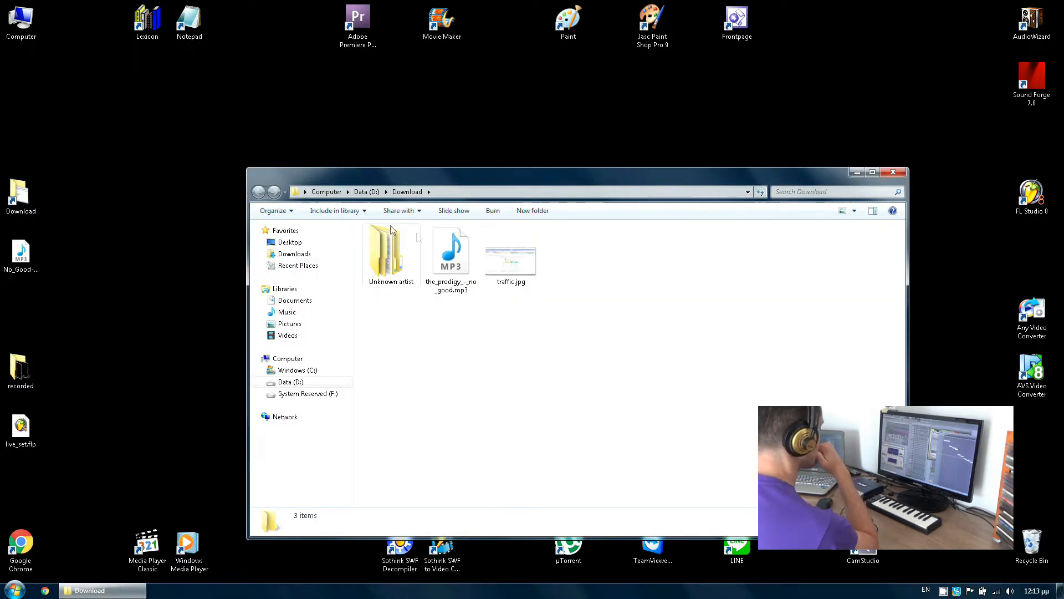
click(456, 263)
right_click(457, 261)
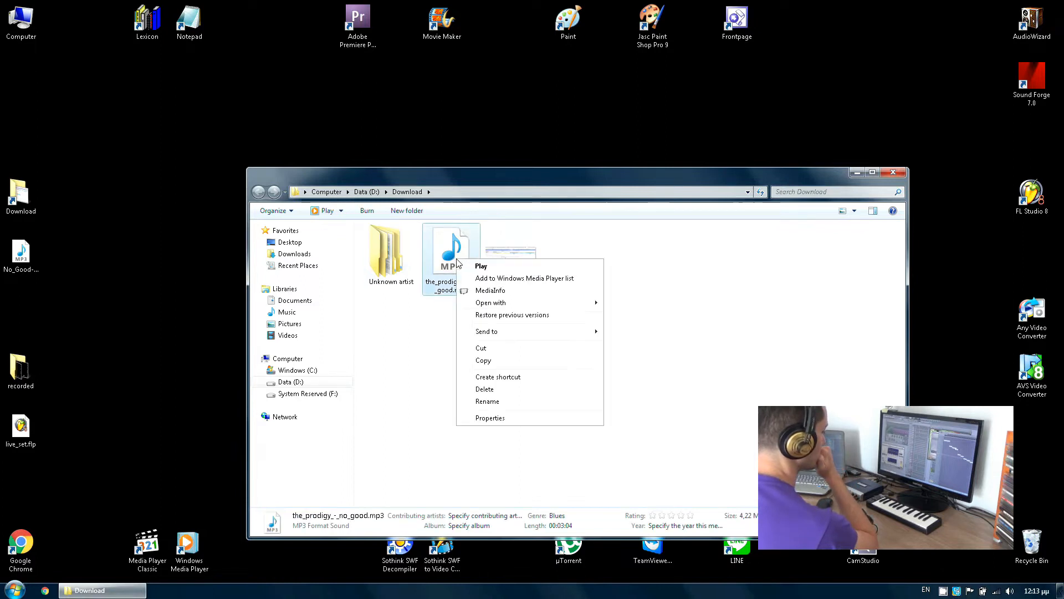
click(503, 417)
click(531, 286)
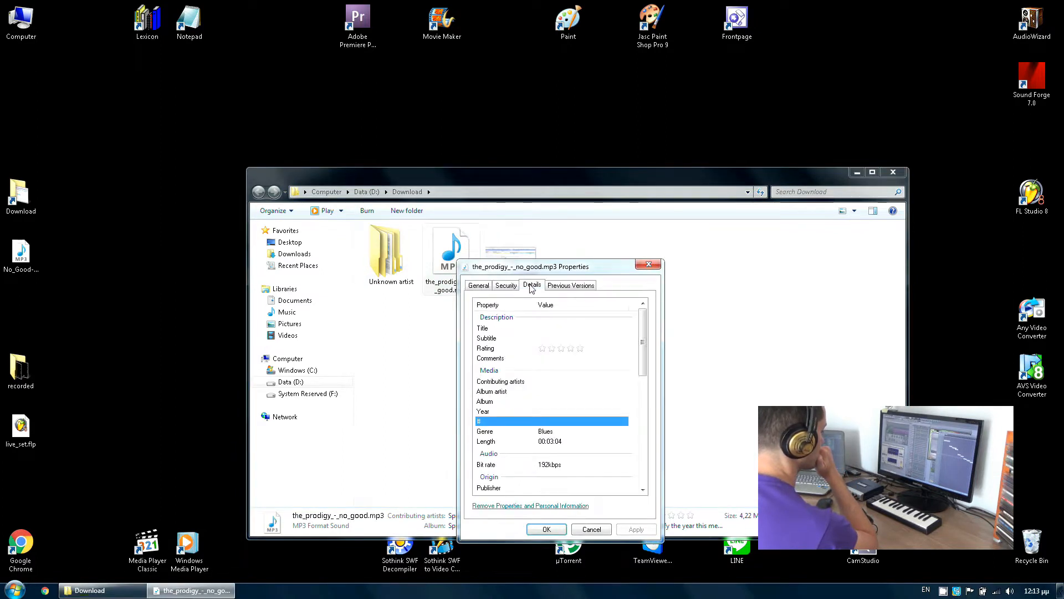
click(551, 465)
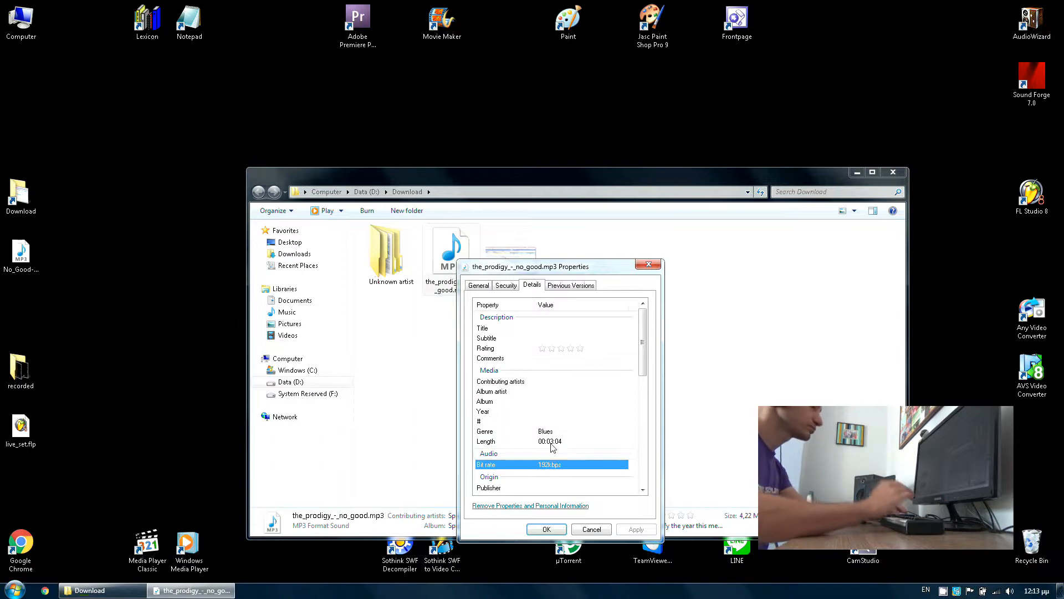
scroll(552, 454, down, 3)
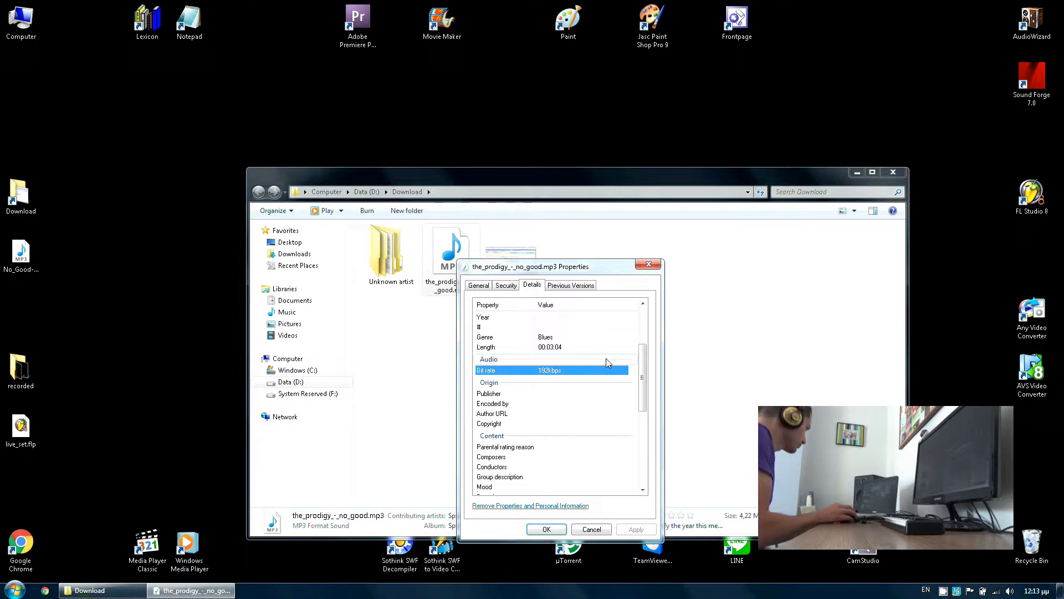
click(607, 529)
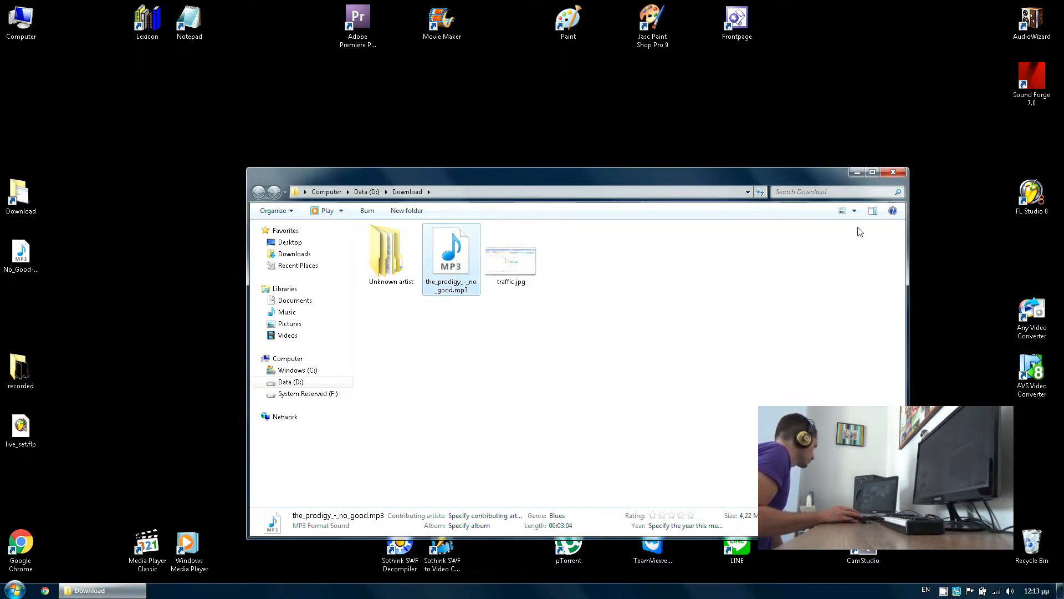
click(893, 171)
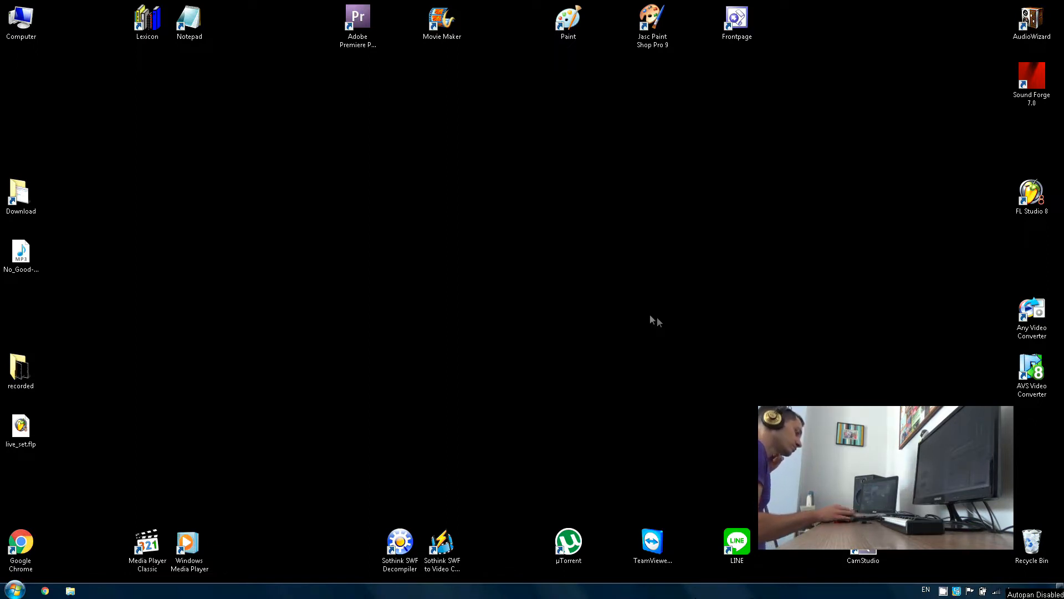
right_click(658, 319)
click(679, 348)
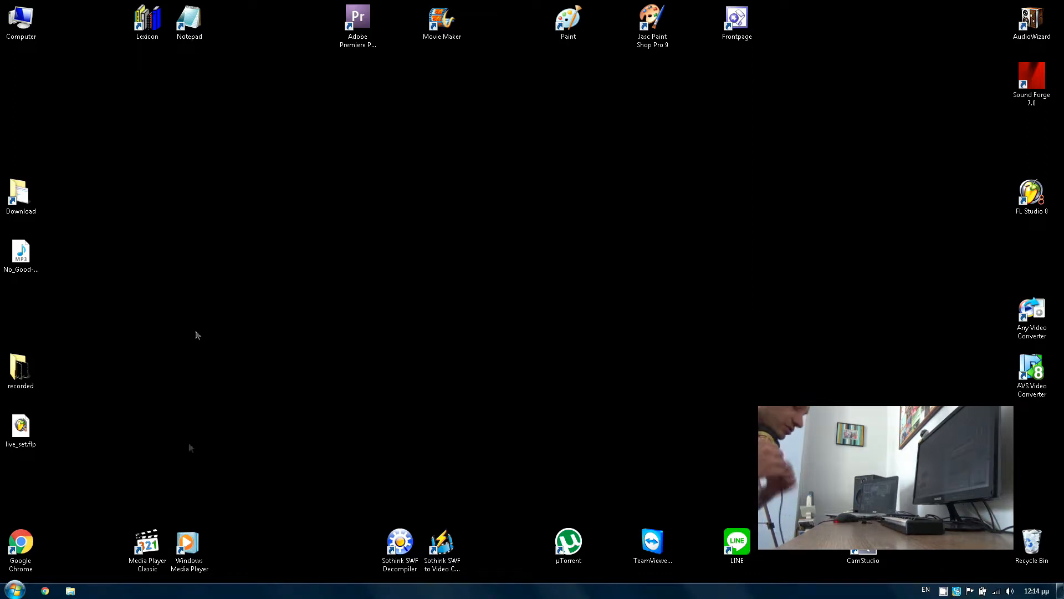
Step: Search Google in Chrome for "prodigy no good midi"
double_click(18, 549)
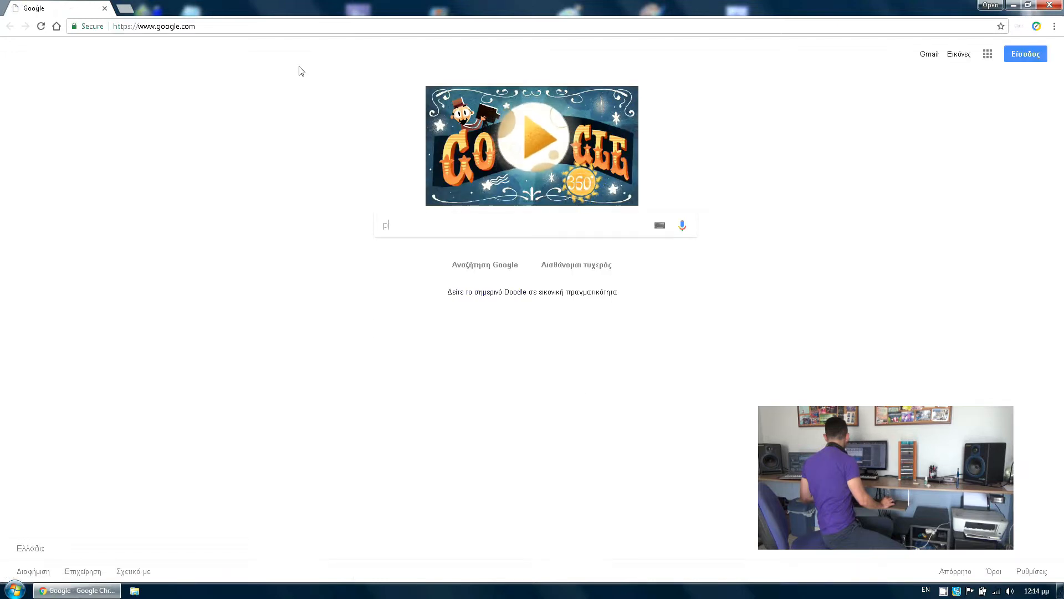
text(prodigy no good midi)
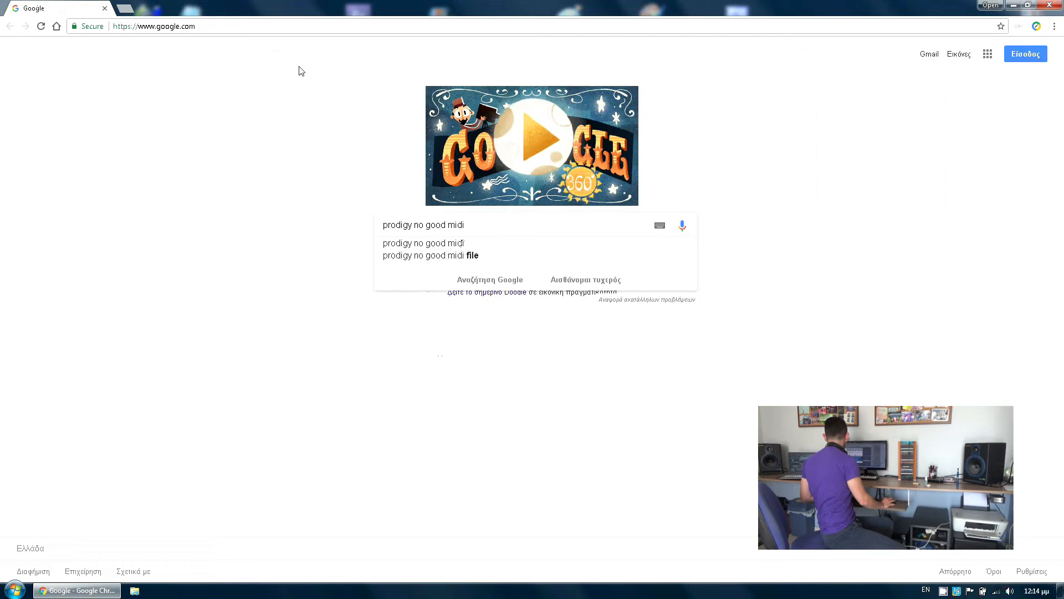
key(Return)
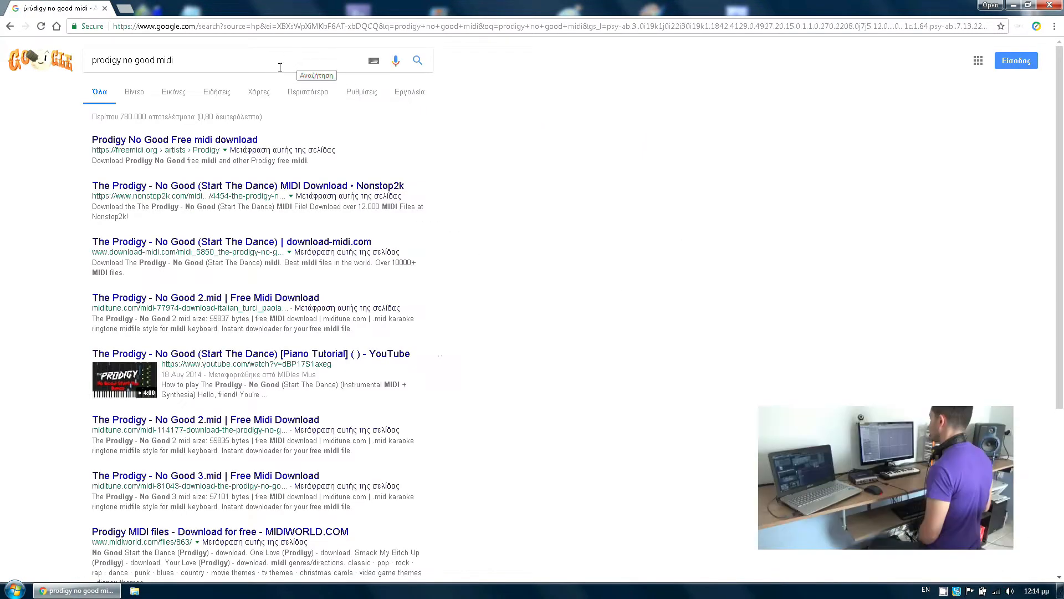
Step: Open the freemidi.org, download-midi.com and first miditune.com search results in separate tabs and look through the MIDI download pages
right_click(247, 139)
click(254, 148)
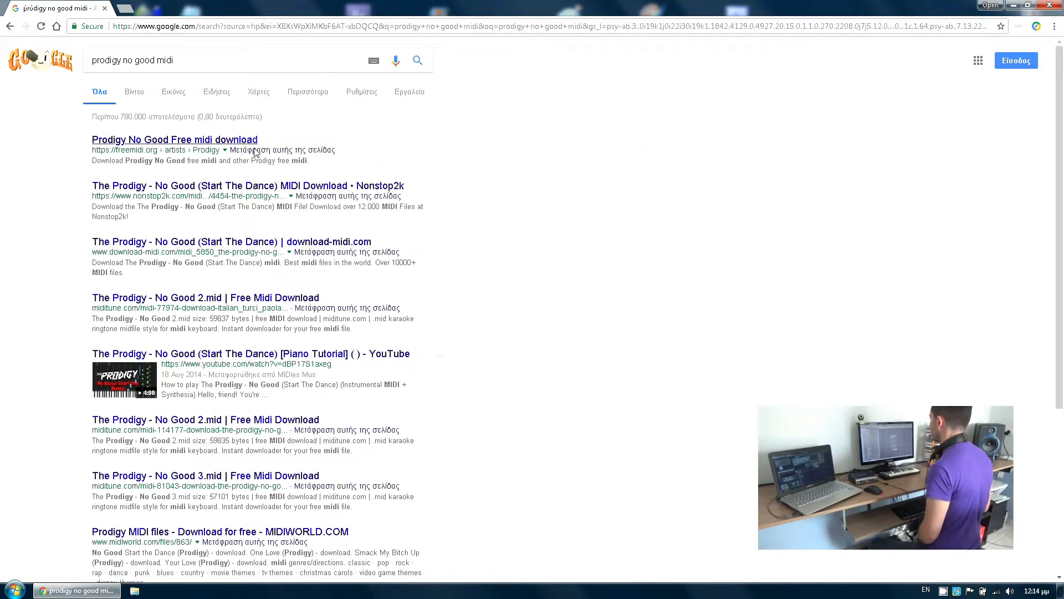
right_click(279, 241)
click(292, 249)
right_click(292, 300)
click(294, 303)
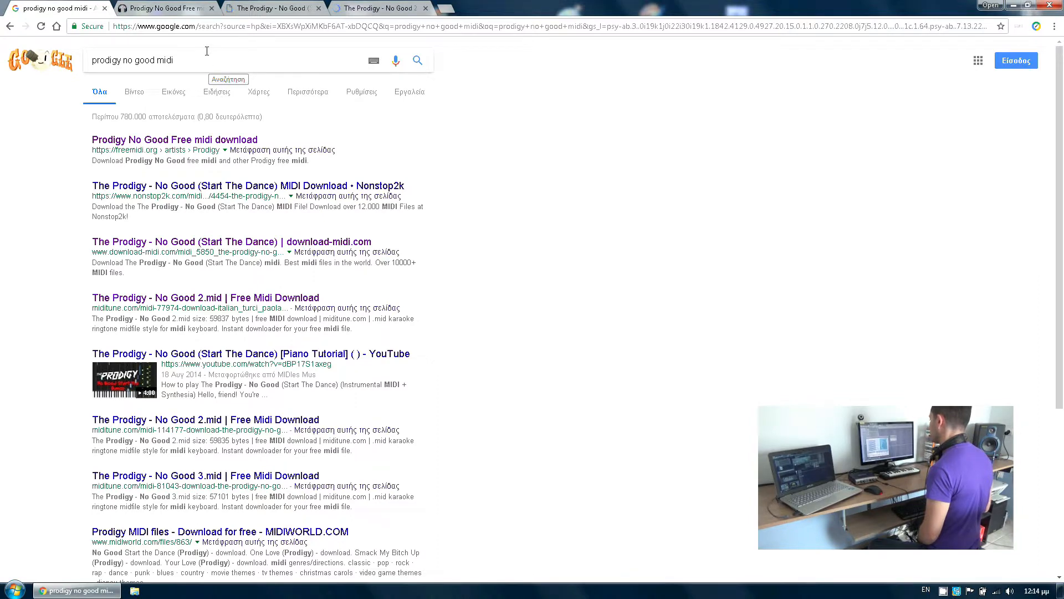
click(173, 7)
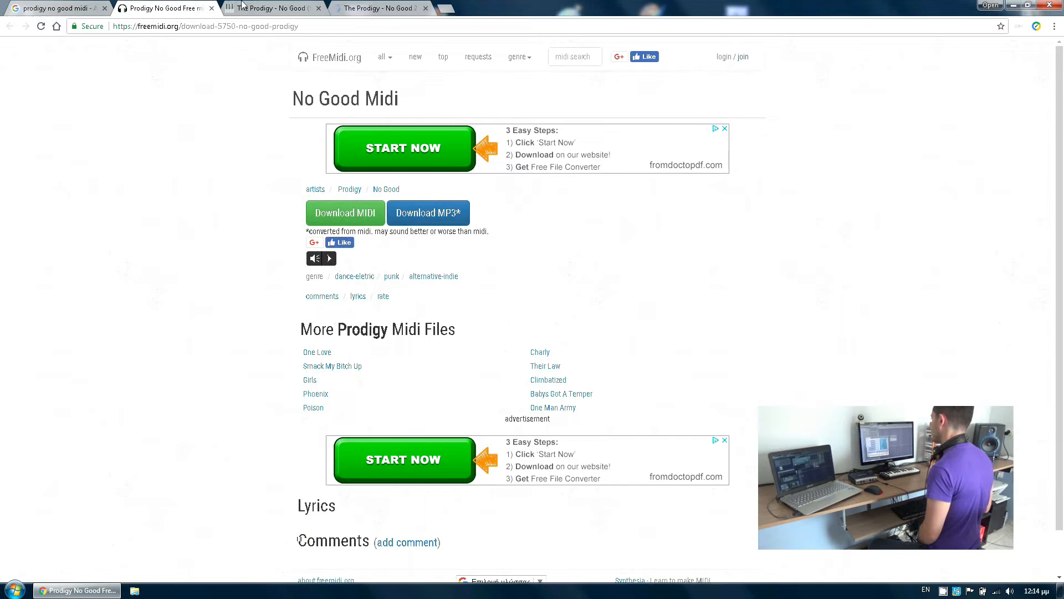
click(268, 5)
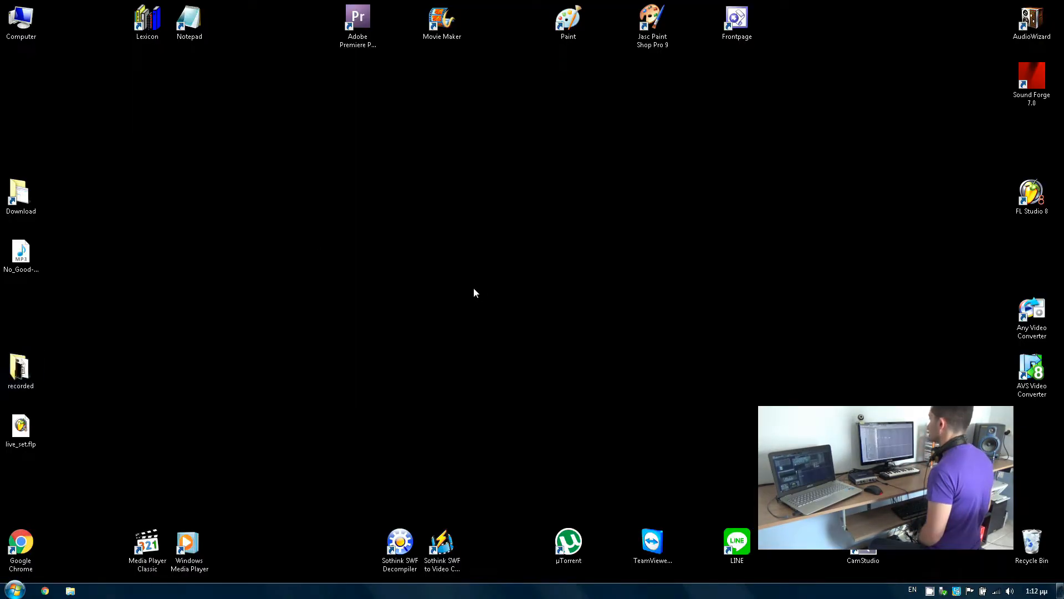
Step: Launch FL Studio and import no_good.mid into it from the recorded folder, with the program window maximized
double_click(1032, 197)
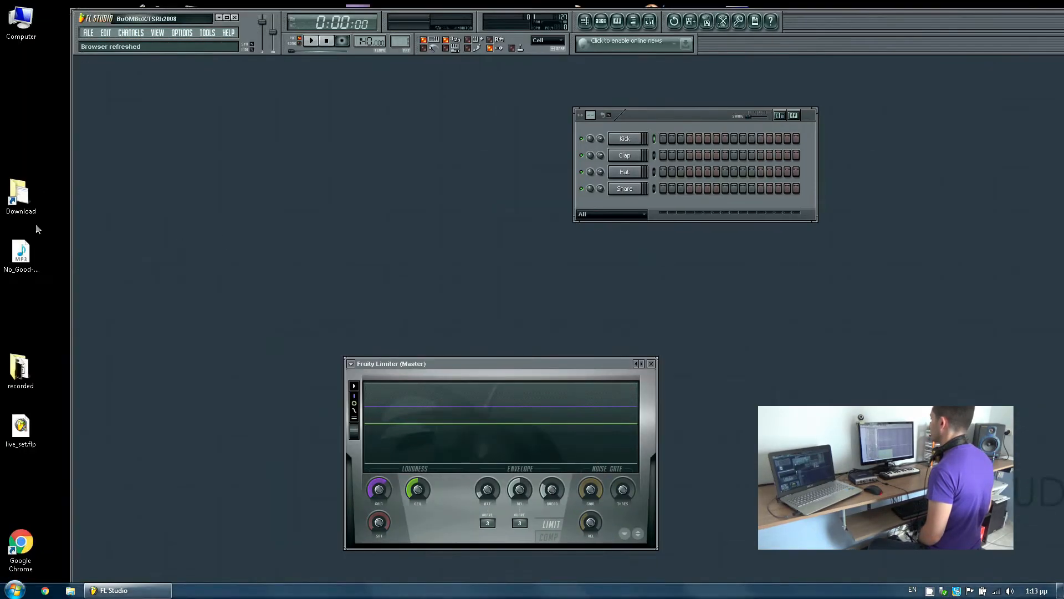
click(22, 370)
double_click(24, 372)
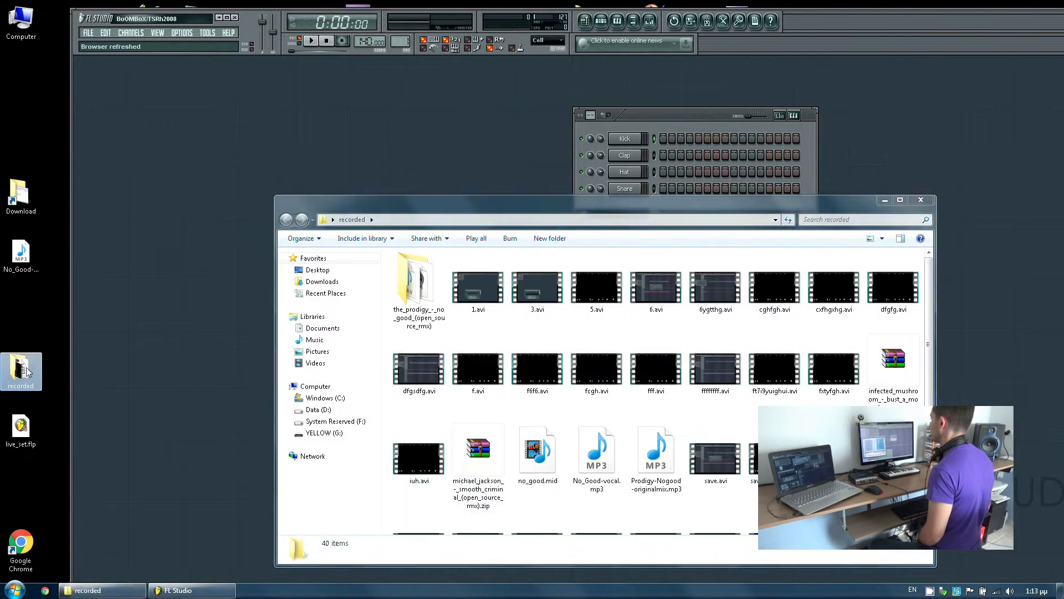
drag(537, 450, 228, 328)
click(288, 266)
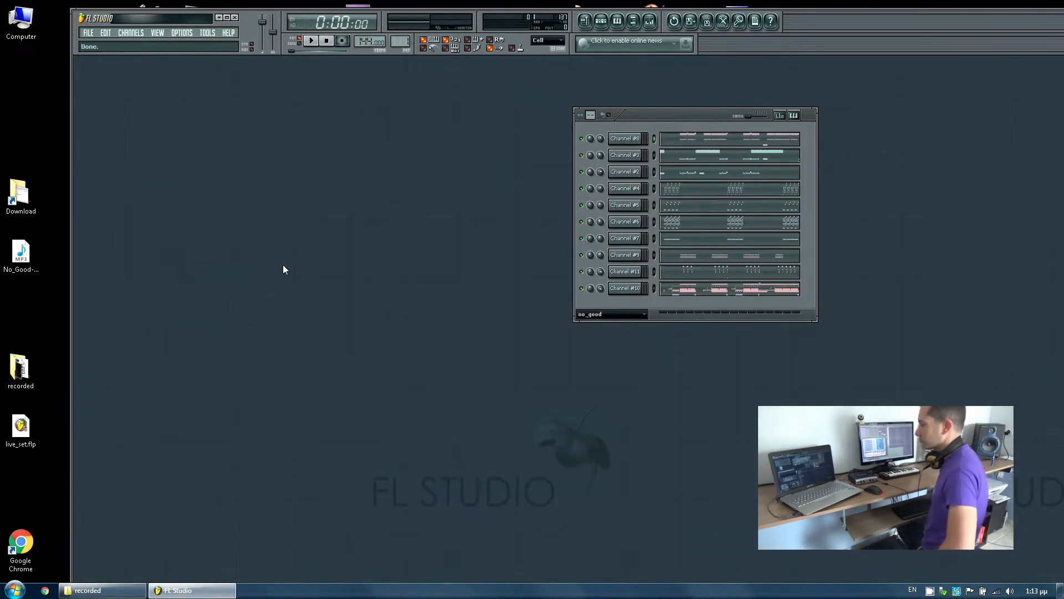
click(227, 17)
drag(623, 104, 389, 93)
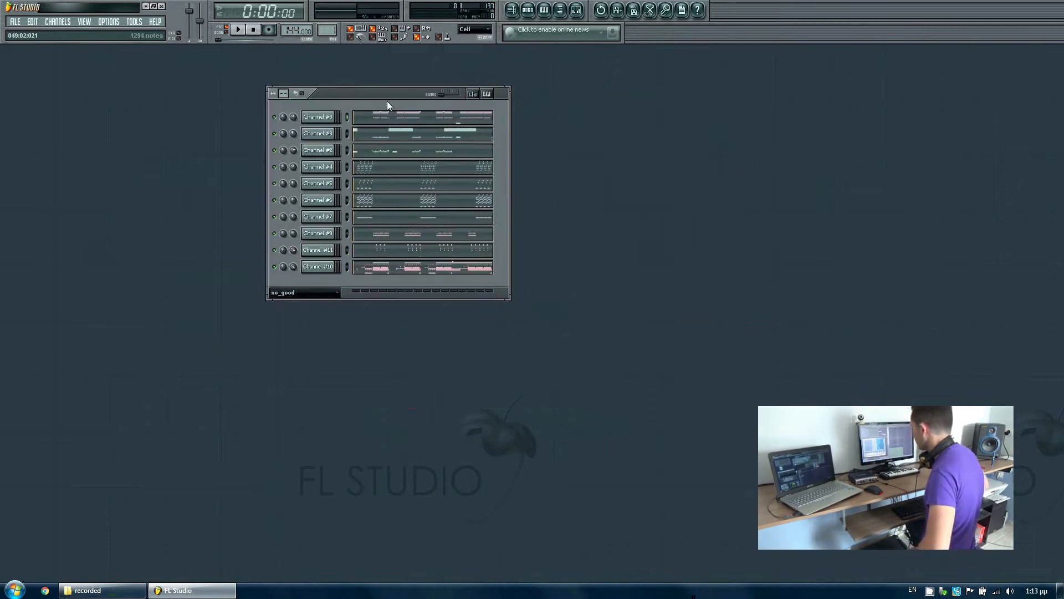
Step: Replace the instrument on Channel #6 with the Hypersonic VST plugin
right_click(331, 201)
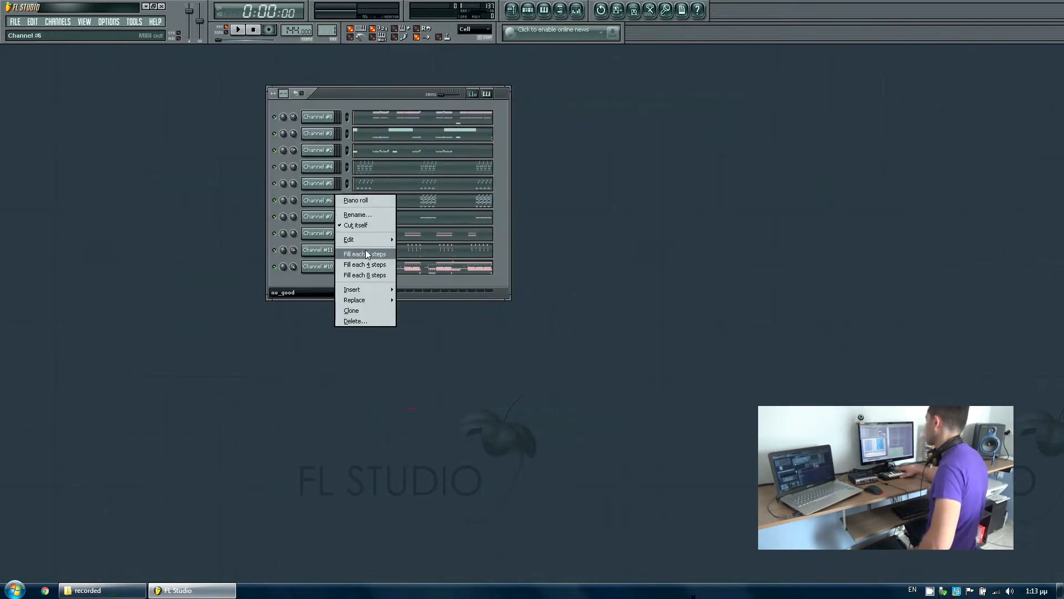
mouse_move(371, 302)
click(418, 176)
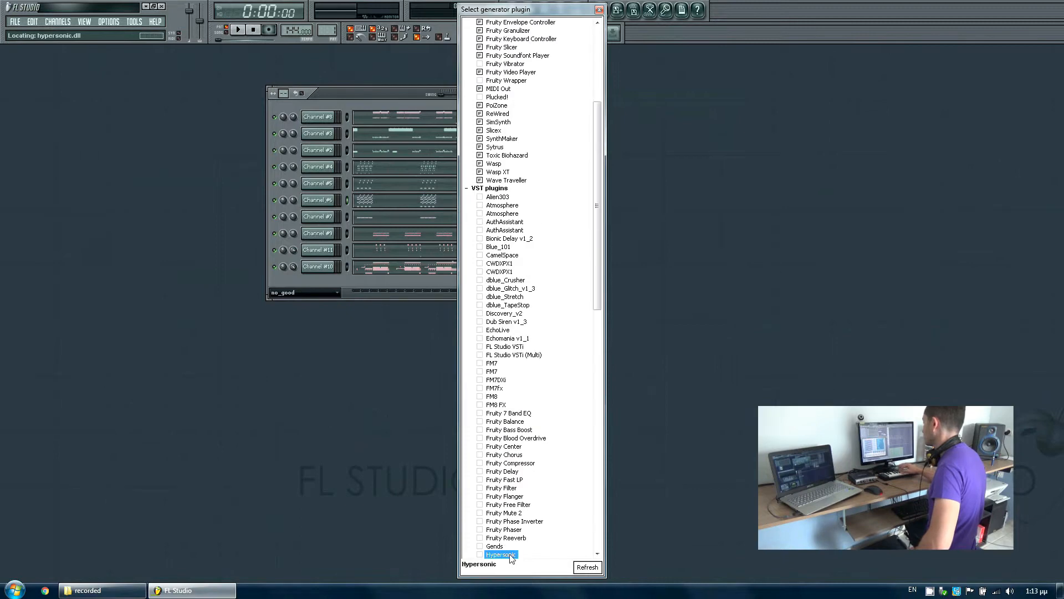
click(510, 555)
Step: Load the Digital Choir patch from Hypersonic's Vocal category and move the channel window clear of the plugin
drag(410, 222, 400, 254)
click(308, 264)
click(308, 272)
click(355, 92)
drag(355, 92, 617, 110)
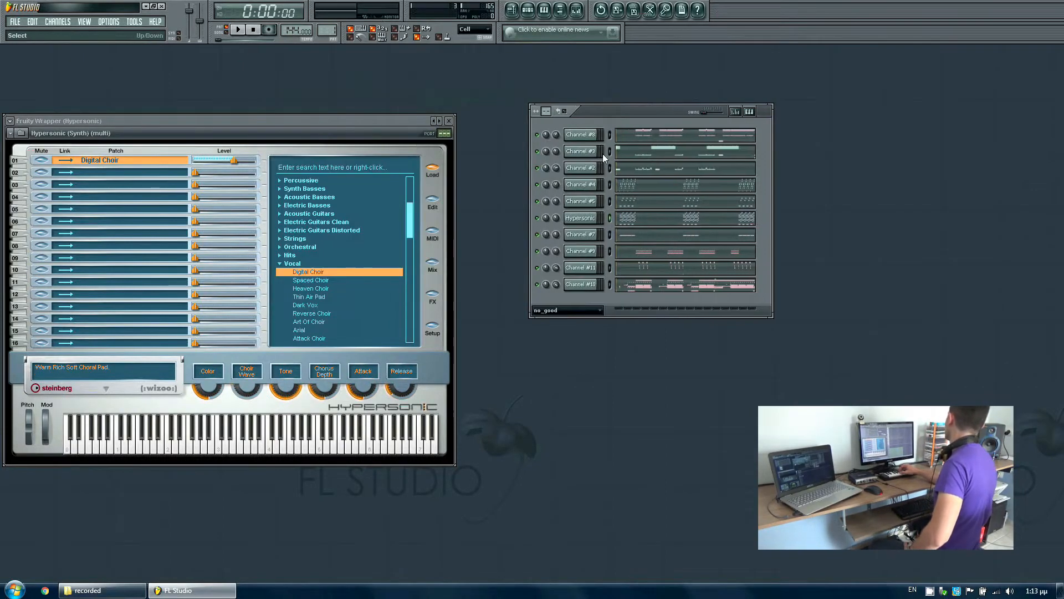
Step: Open the piano roll of the Hypersonic channel with its whole note pattern in view
right_click(593, 215)
click(607, 217)
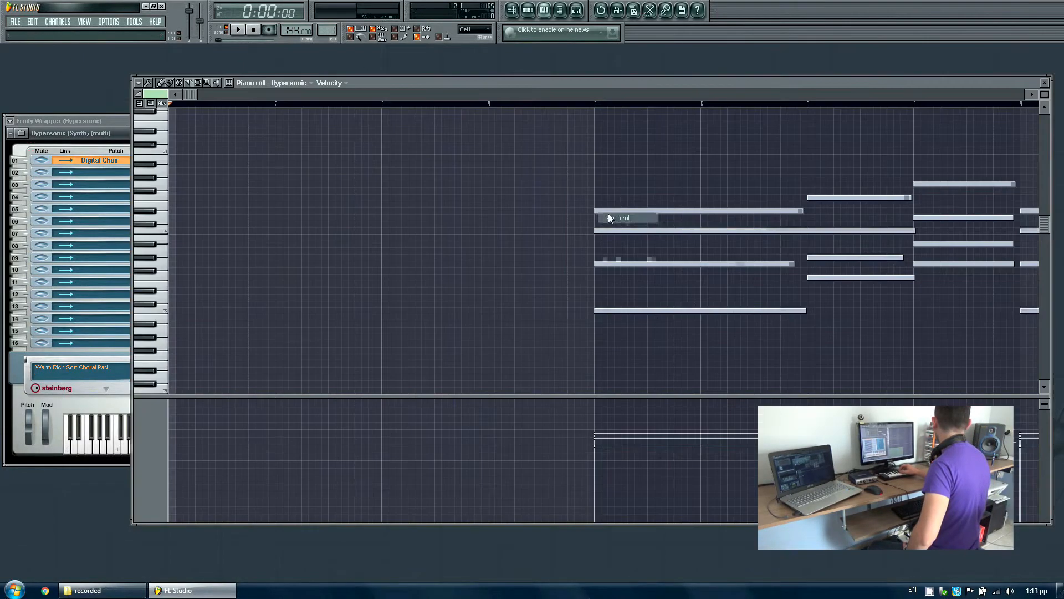
drag(1047, 93, 1046, 148)
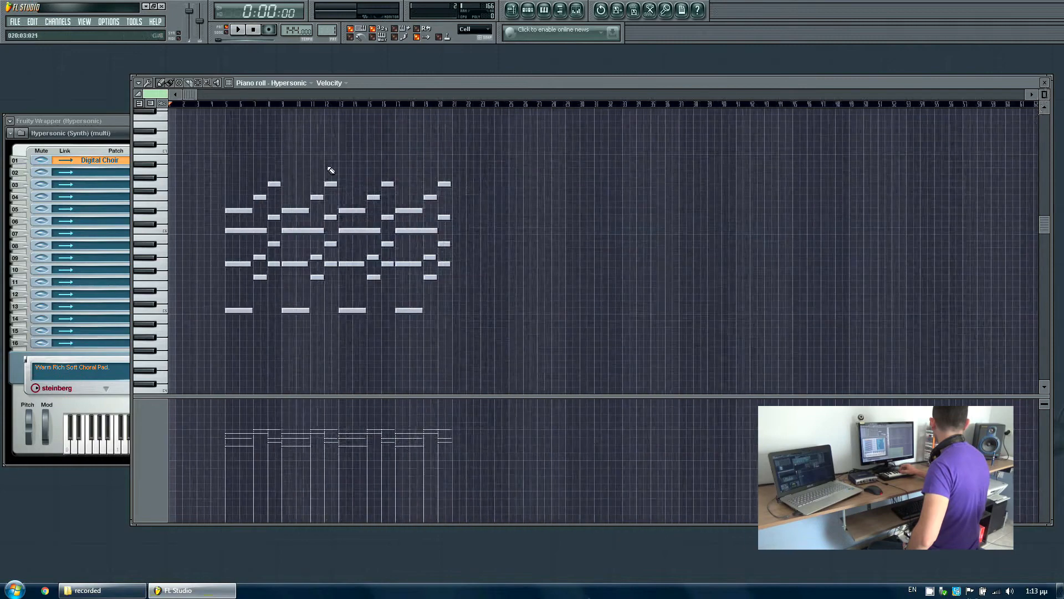
Step: Select all notes in the Hypersonic piano roll and change their color to green
click(140, 84)
mouse_move(149, 105)
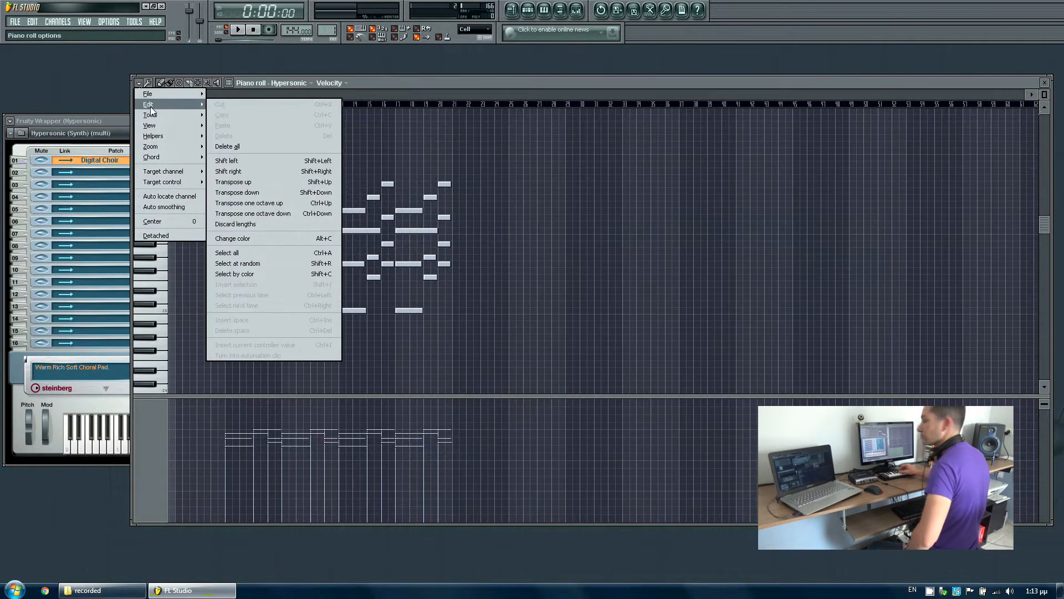
click(248, 253)
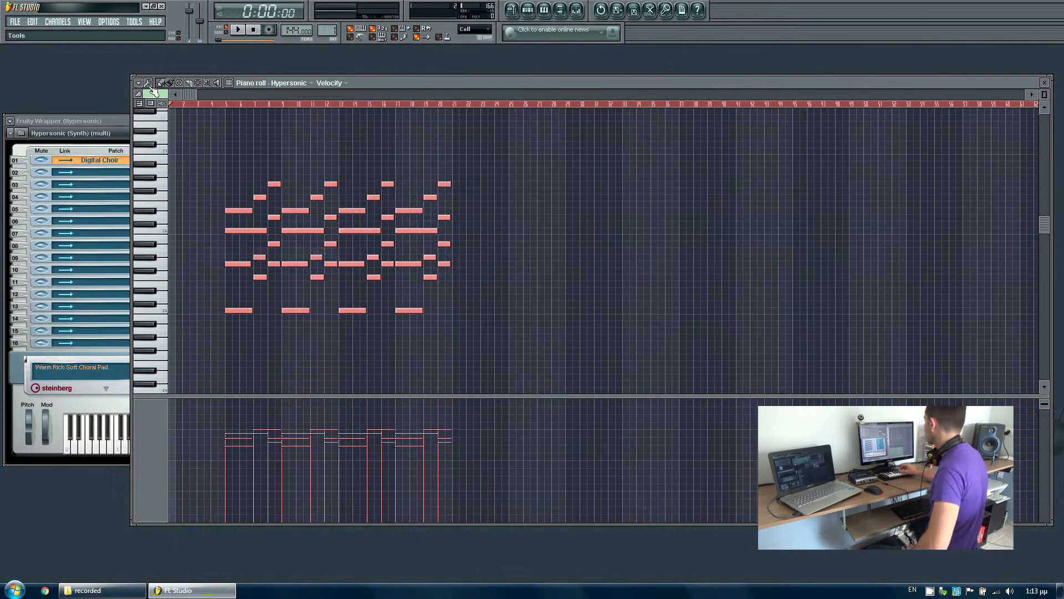
click(140, 84)
mouse_move(149, 104)
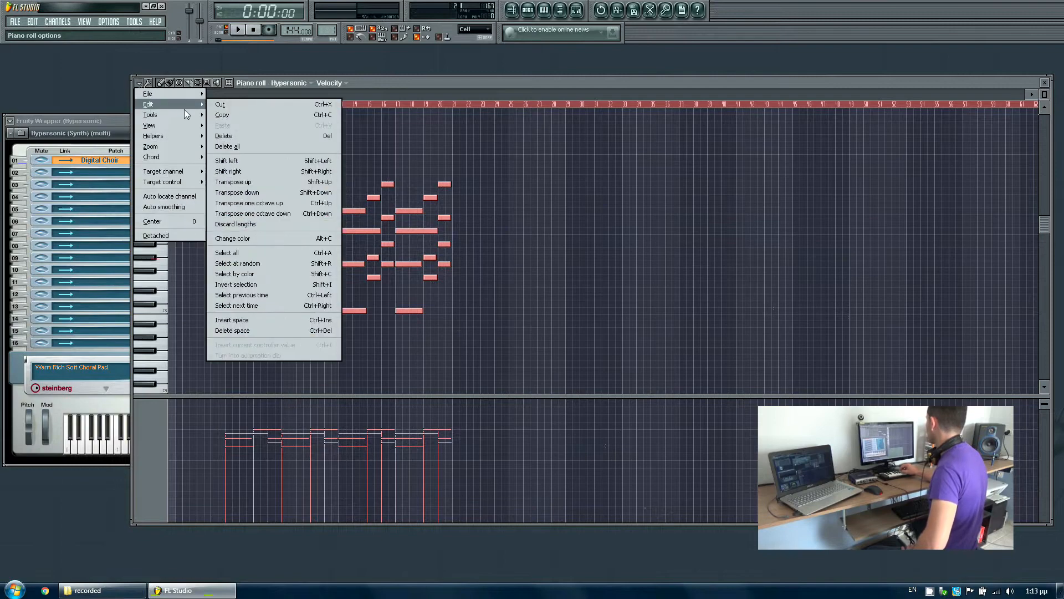
click(261, 238)
click(220, 105)
Step: Play the pattern with the Hypersonic plugin window moved clear of the notes, and stop playback
click(239, 31)
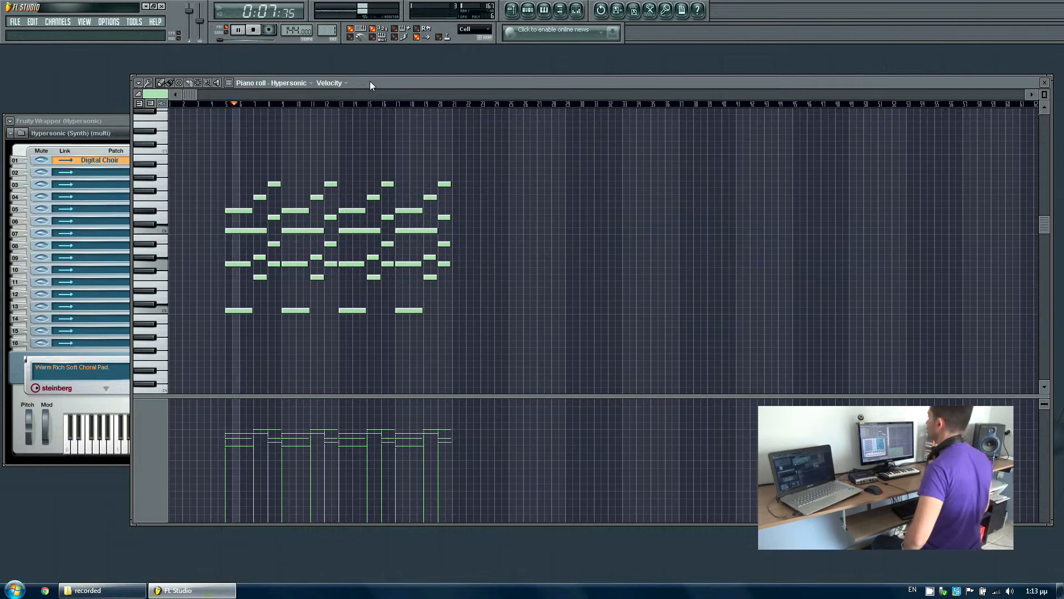
click(128, 121)
drag(131, 124, 672, 116)
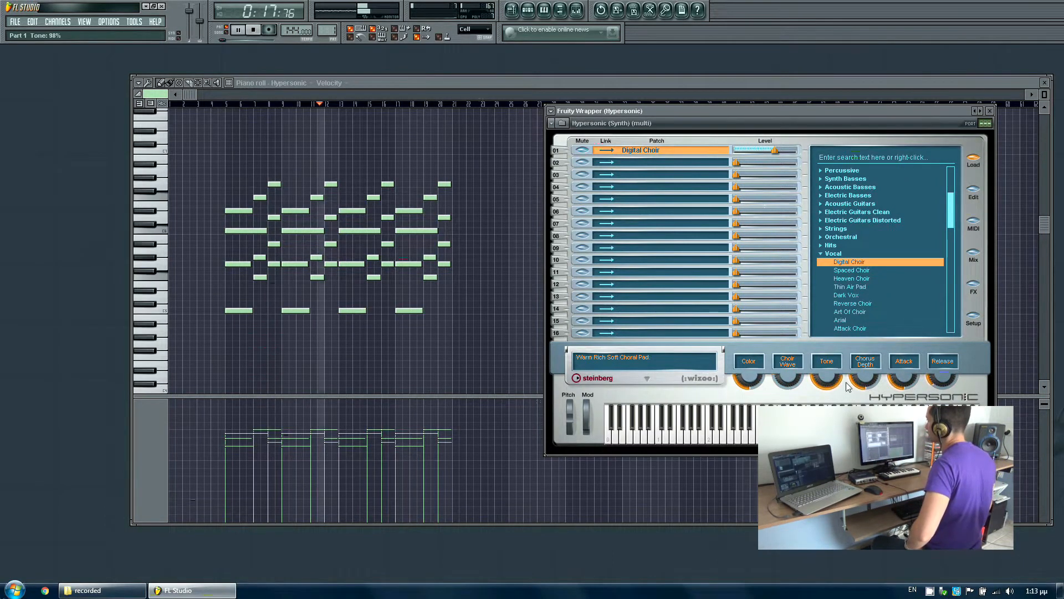
key(space)
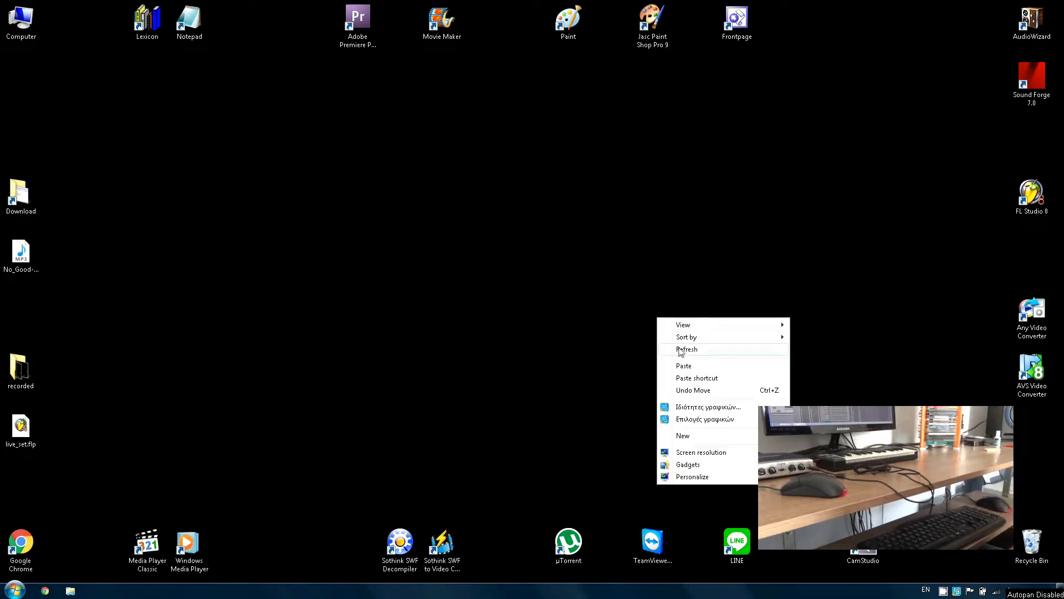
click(681, 349)
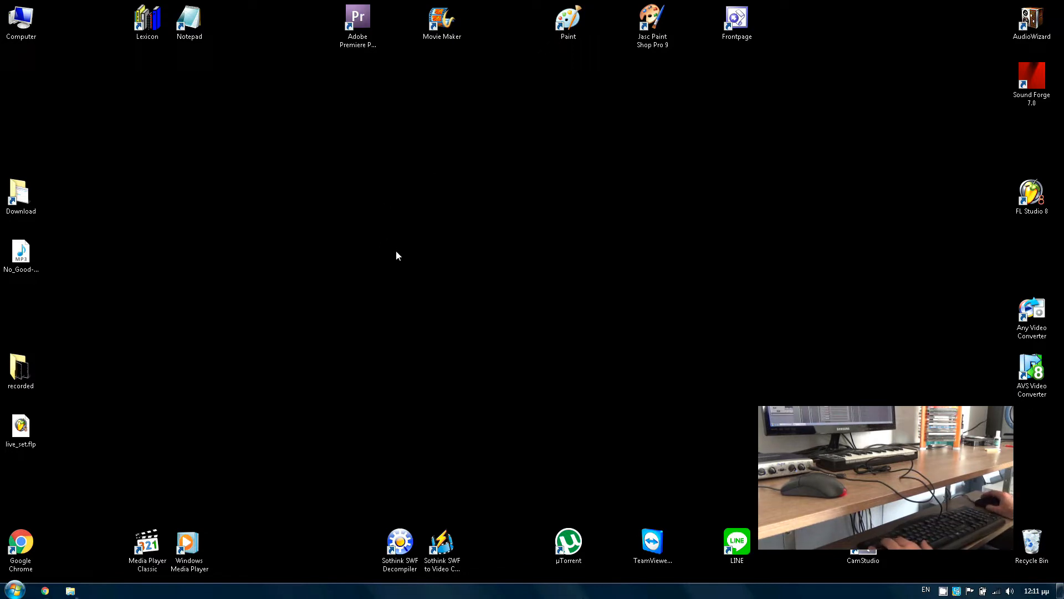
right_click(343, 283)
click(386, 312)
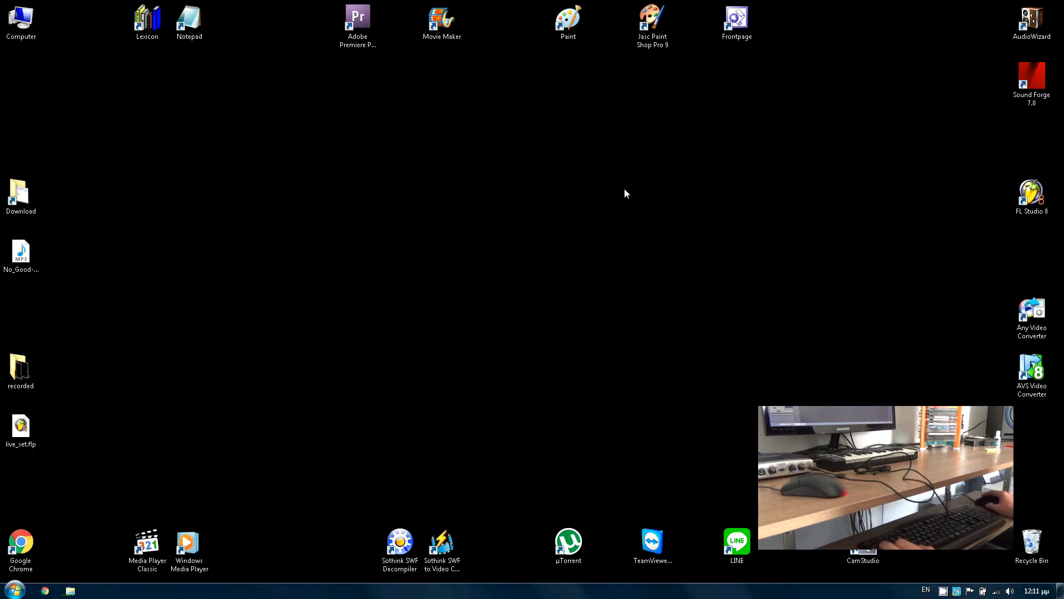
right_click(655, 189)
click(674, 216)
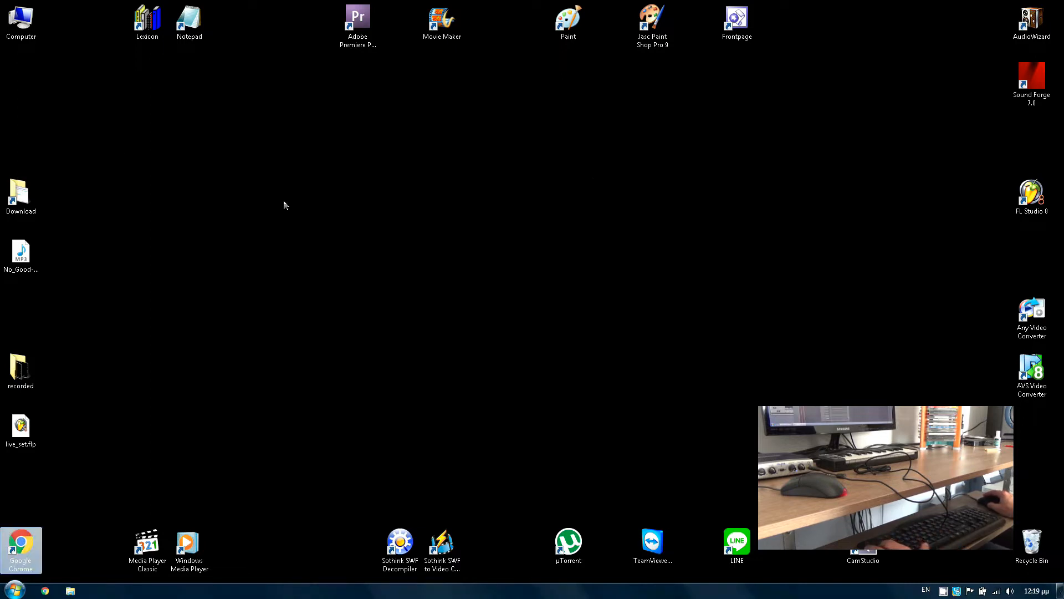
Step: Launch Google Chrome and search Google for "no good prodigy music sheet"
double_click(25, 546)
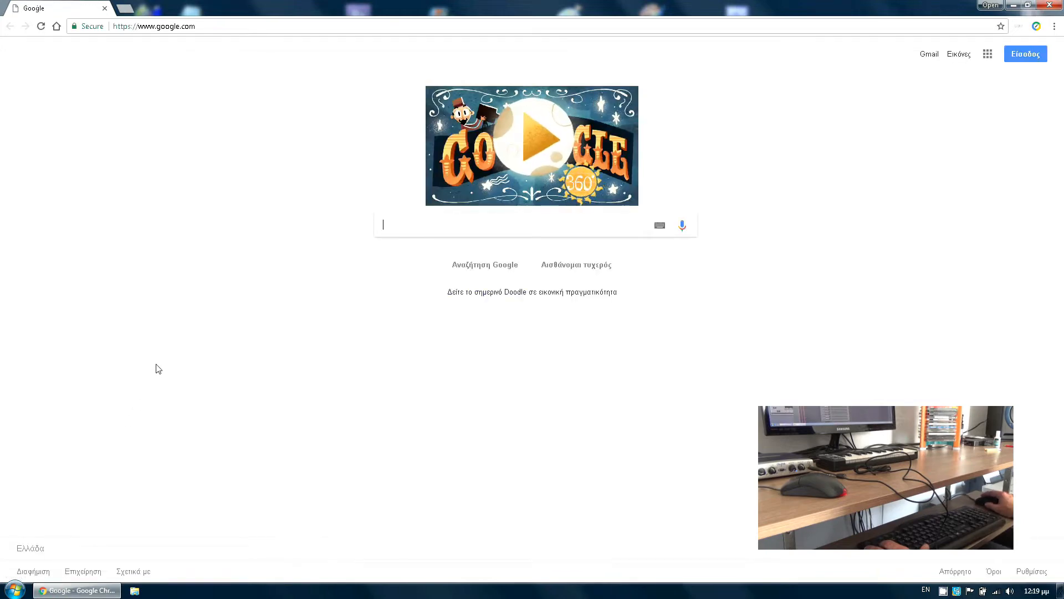
text(no good pro)
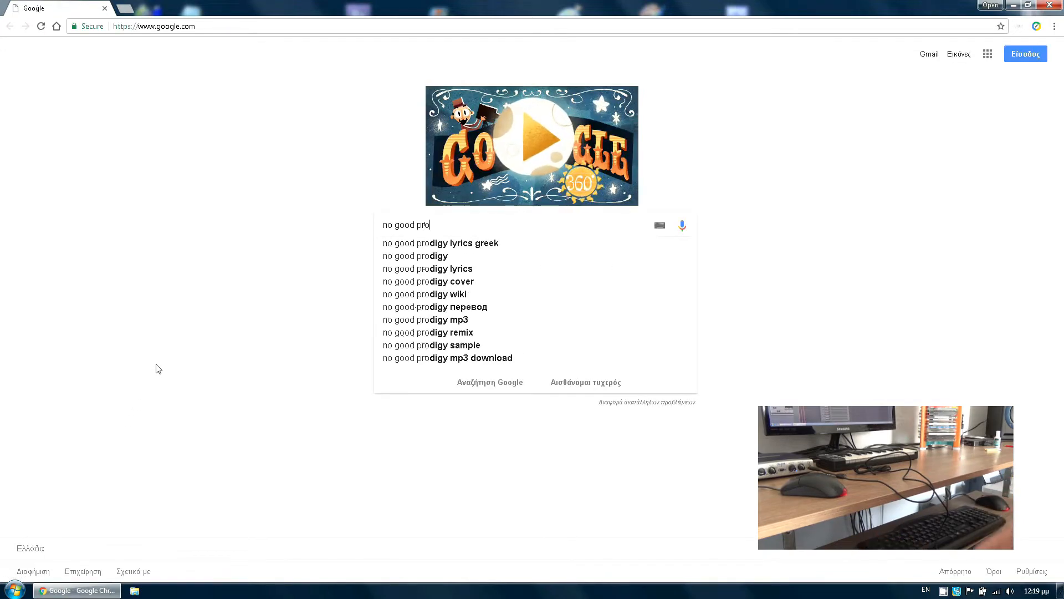
text(digy music sh)
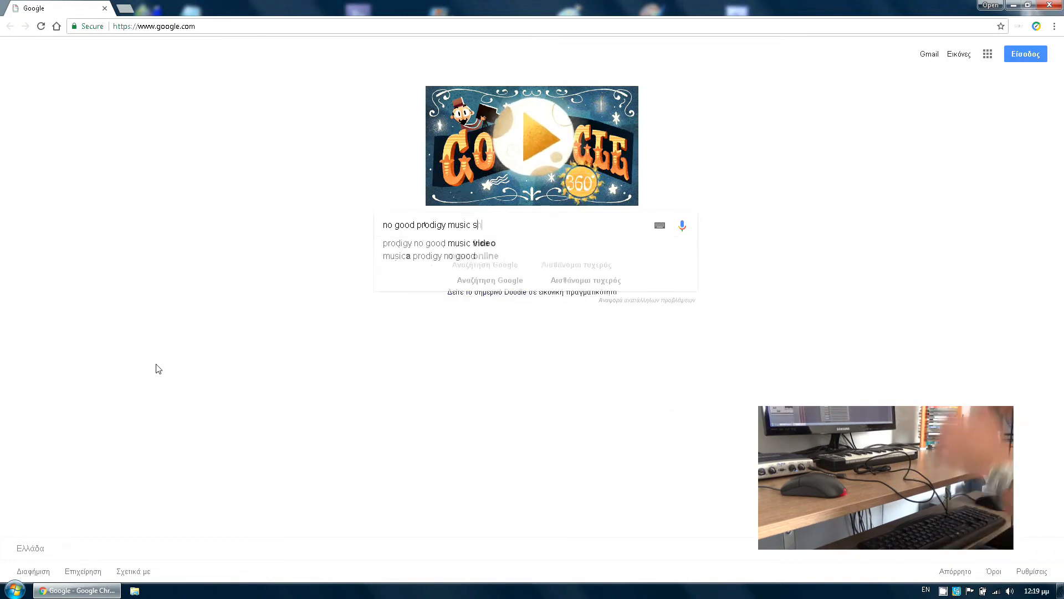
text(eet)
key(Return)
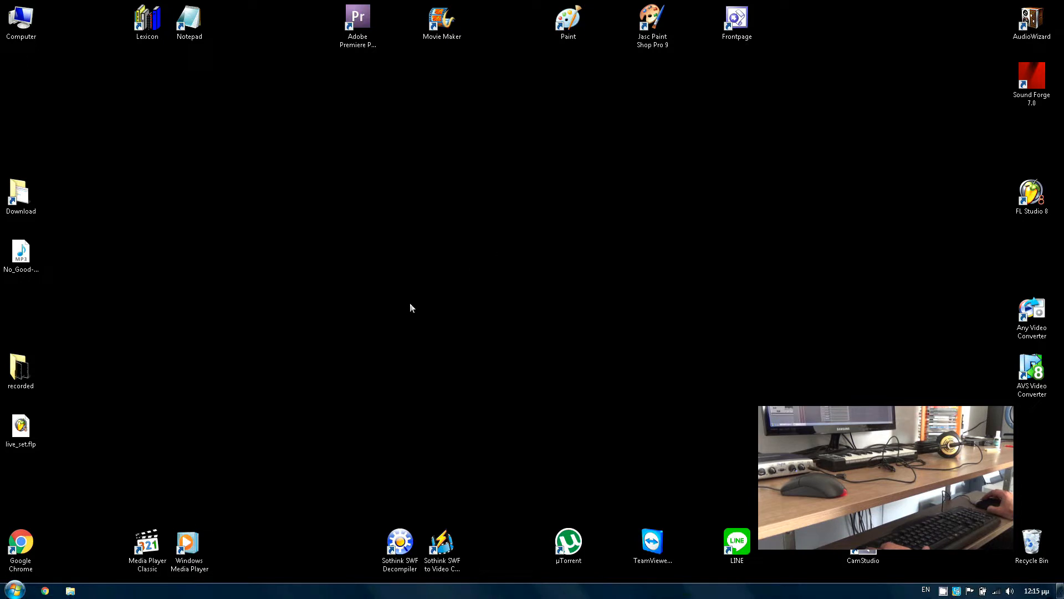
Step: Launch Google Chrome and search Google for "prodigy no good midi"
double_click(20, 546)
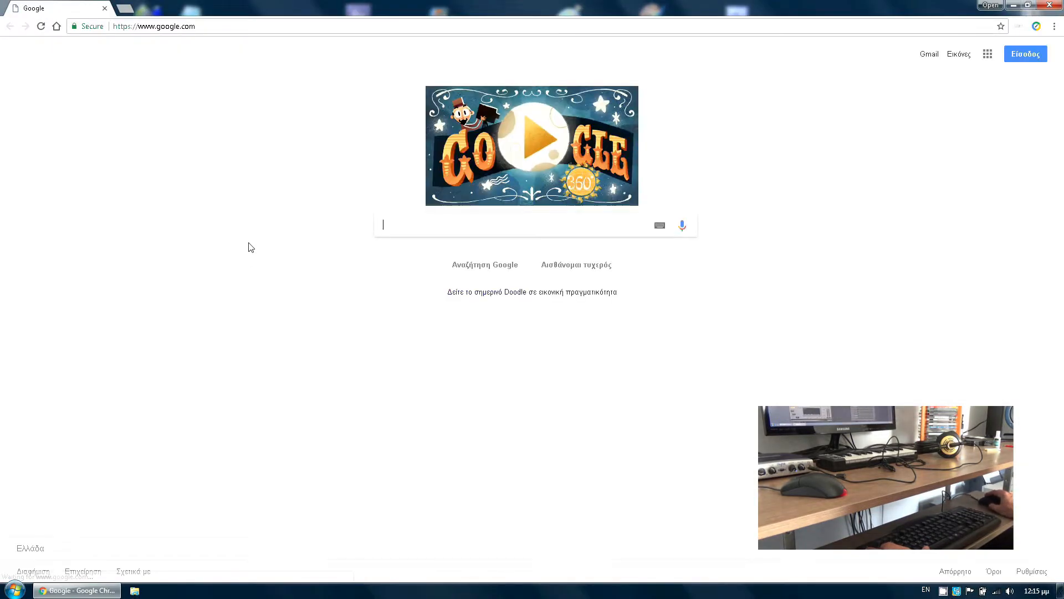
text(prodigy)
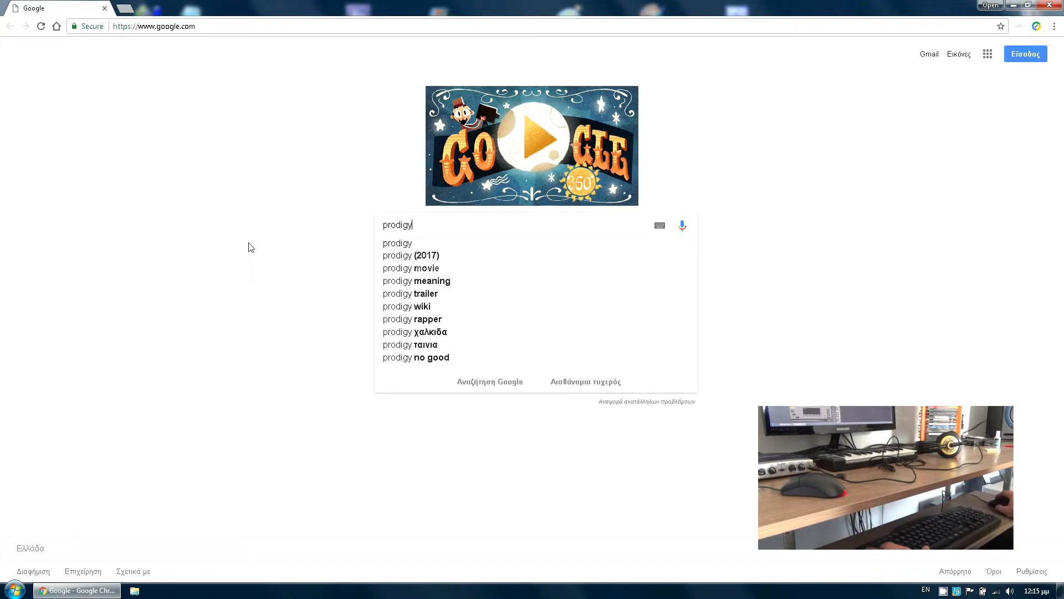
text( no good midi)
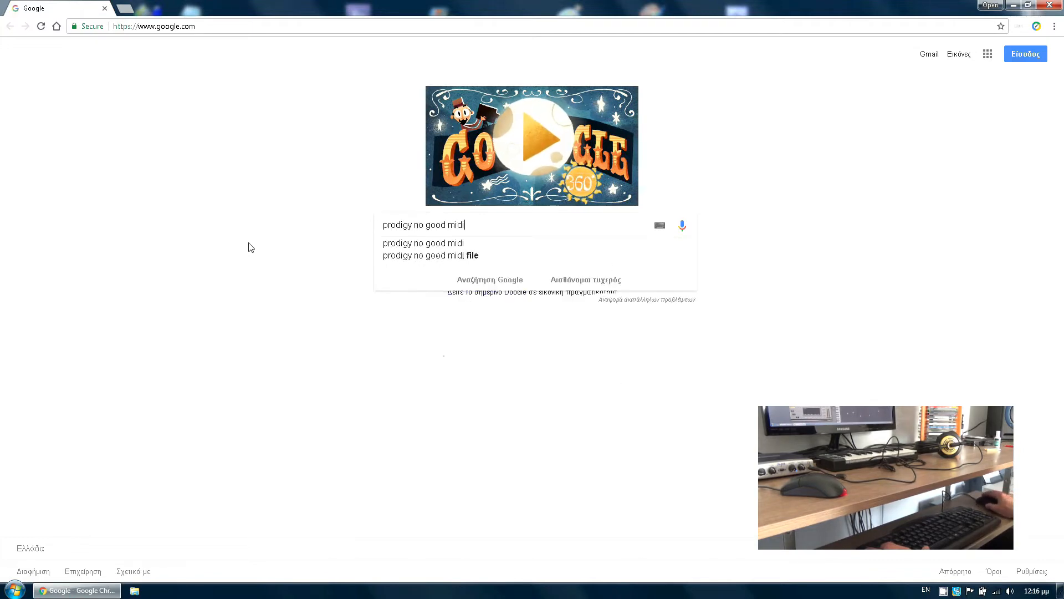
key(Return)
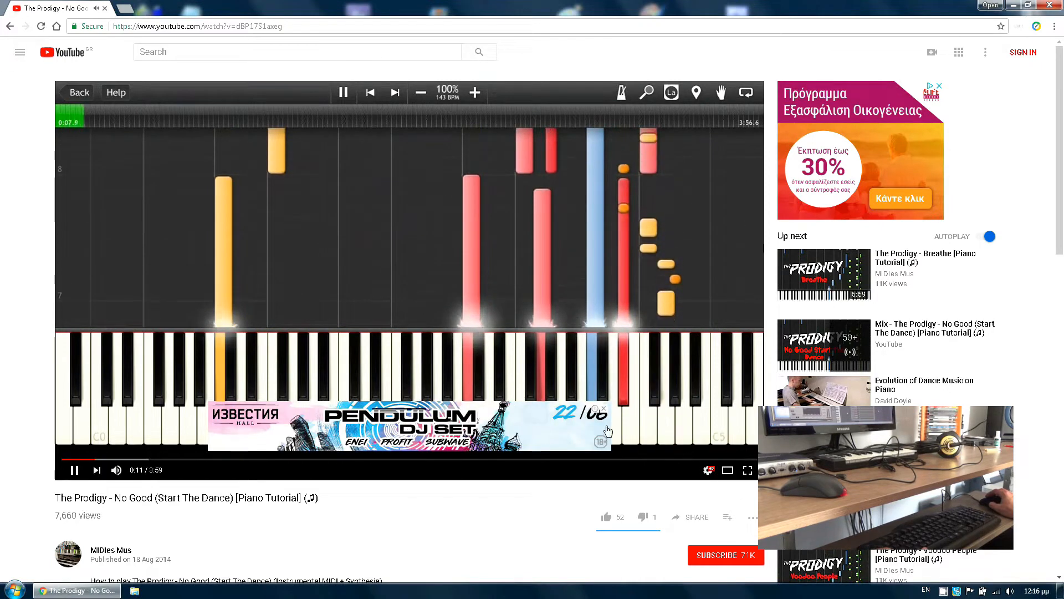
Step: Watch the YouTube piano tutorial of The Prodigy - No Good without its banner ad, pause it and close the browser
click(604, 411)
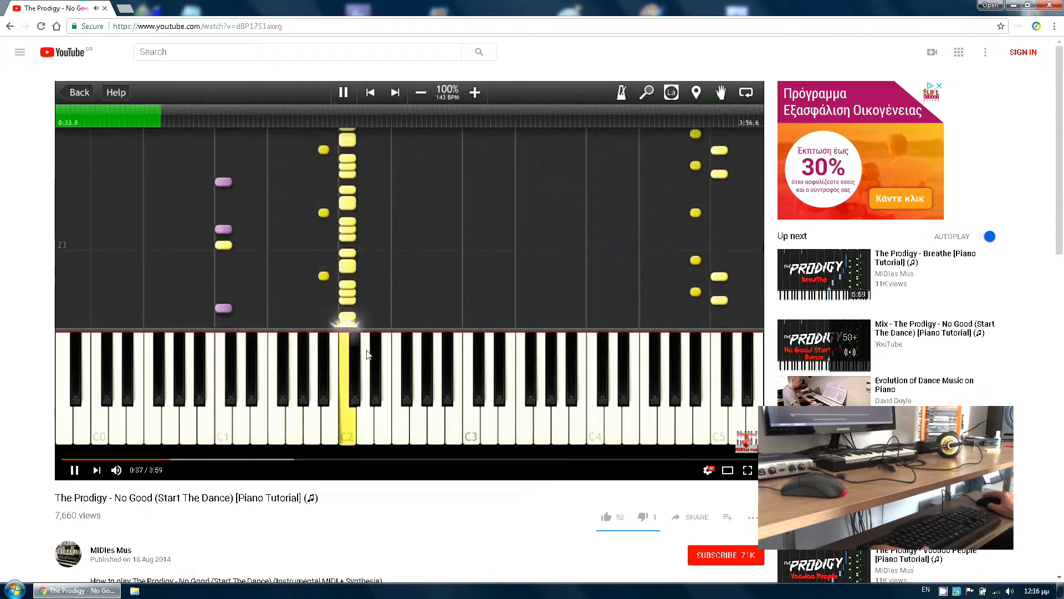
click(75, 471)
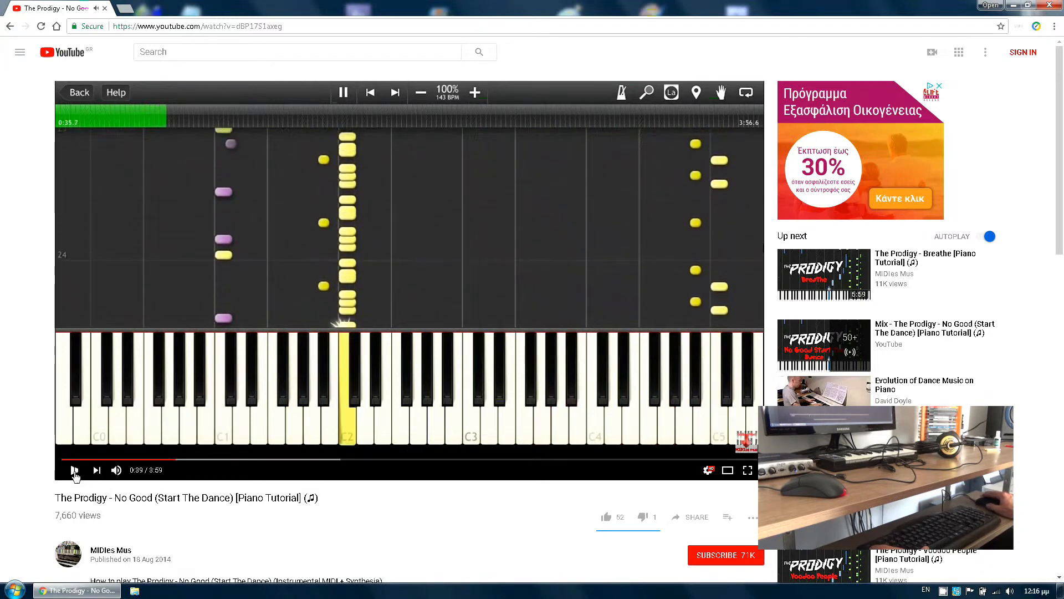
click(1050, 7)
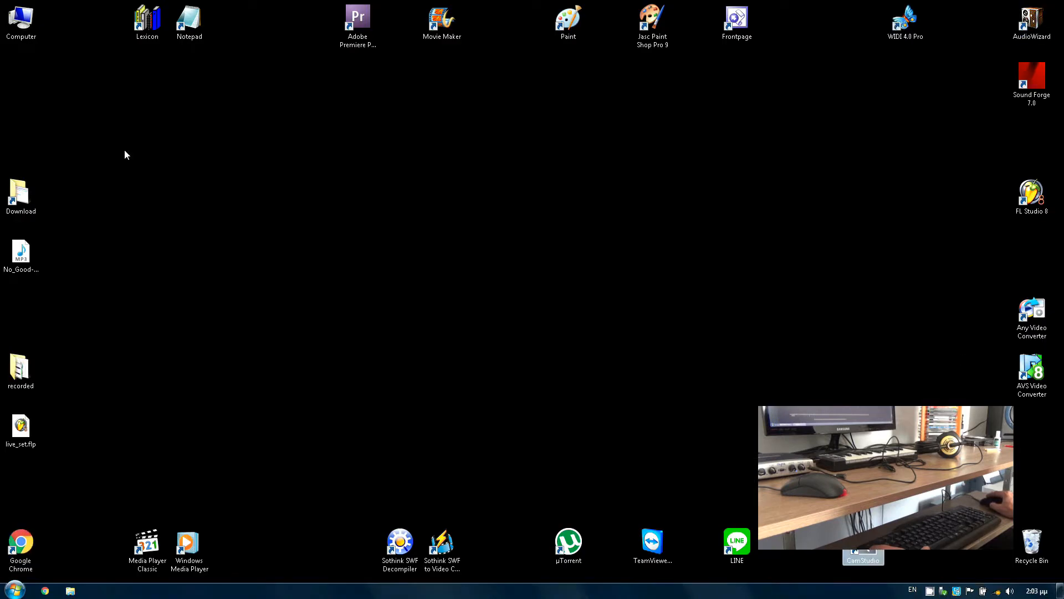
right_click(542, 210)
click(592, 245)
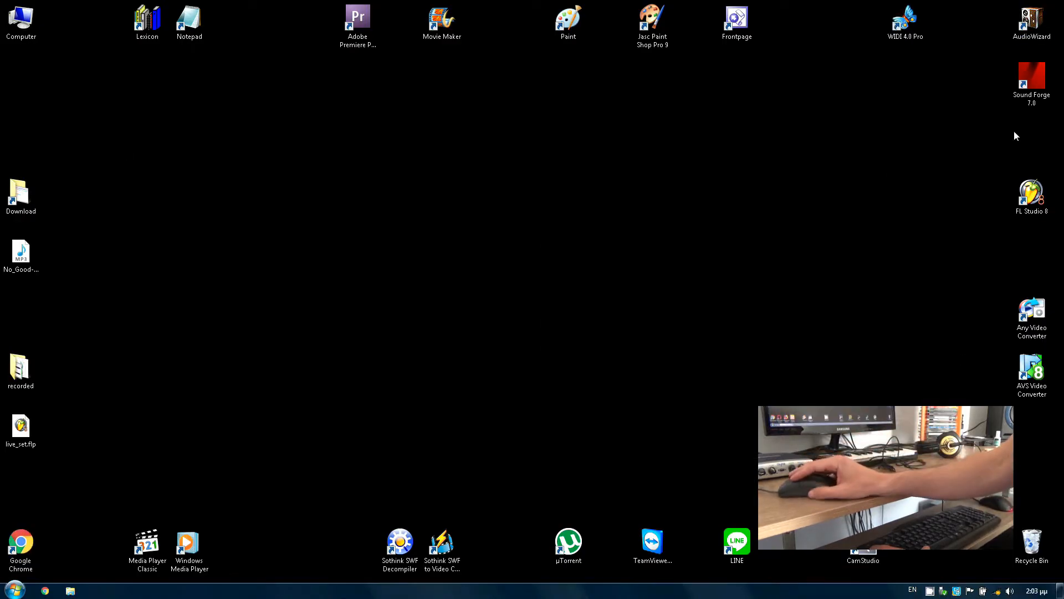
Step: Launch Sound Forge 7.0 and open the recorded folder from the desktop
double_click(1032, 78)
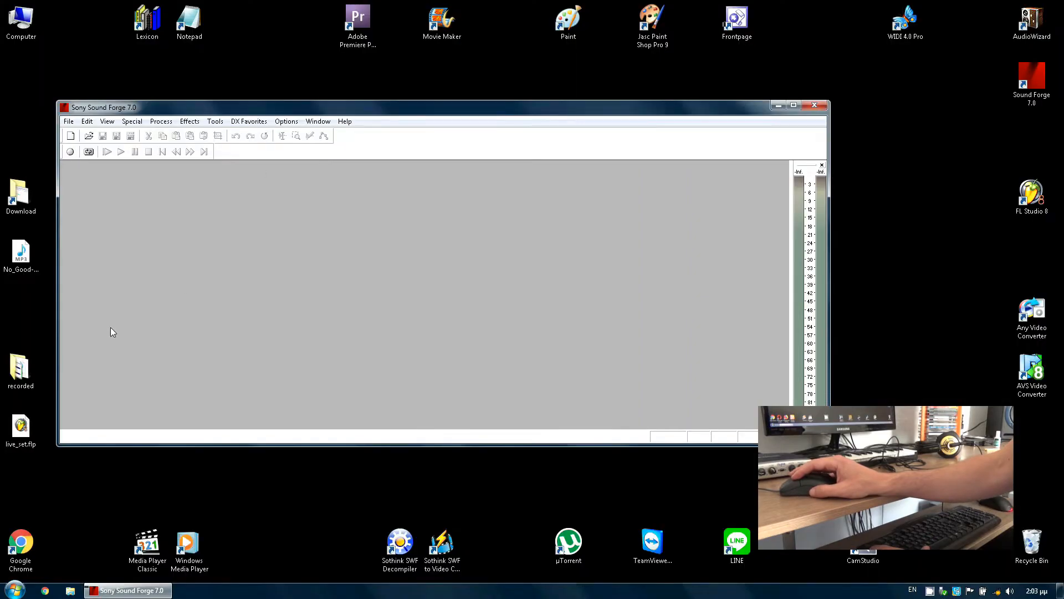
click(21, 367)
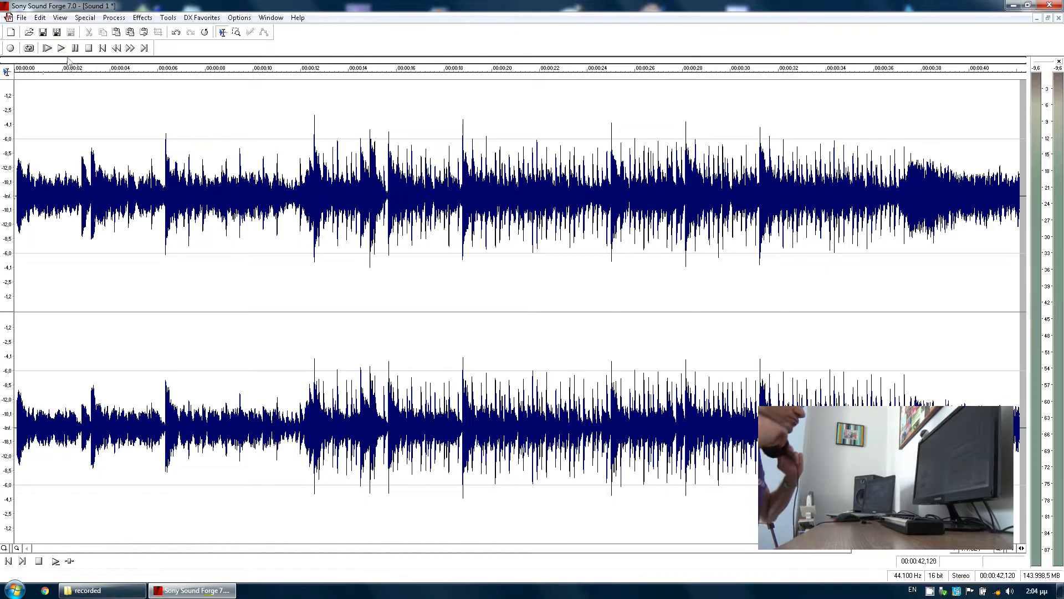
Step: Play the Sound 1 clip from its beginning and pause it
click(102, 48)
key(space)
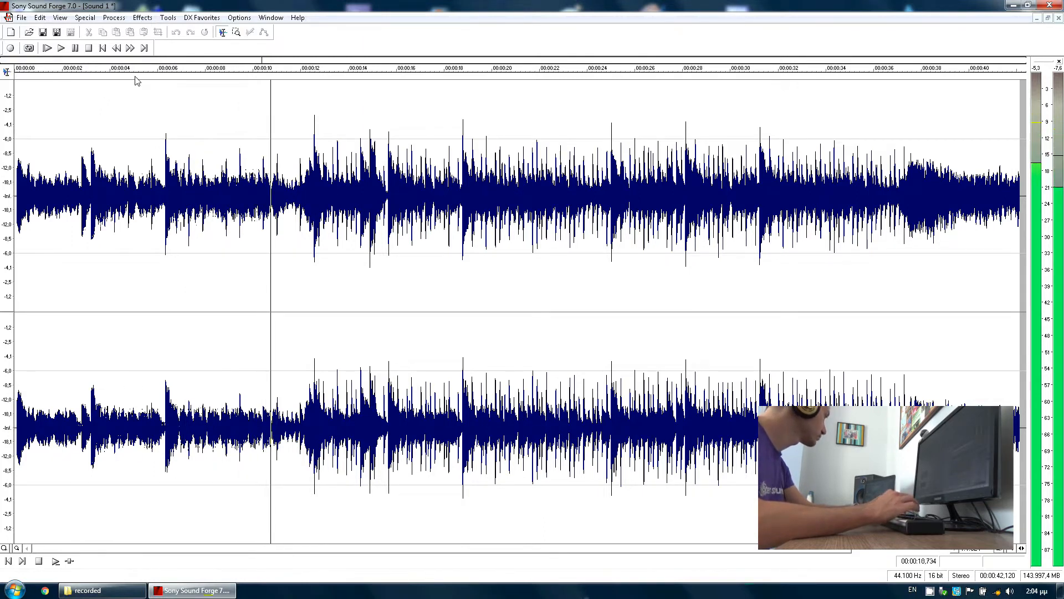
click(76, 49)
Step: Save the Sound 1 clip to the Desktop as azenim in Wave (Microsoft) format with the Default Template
click(22, 17)
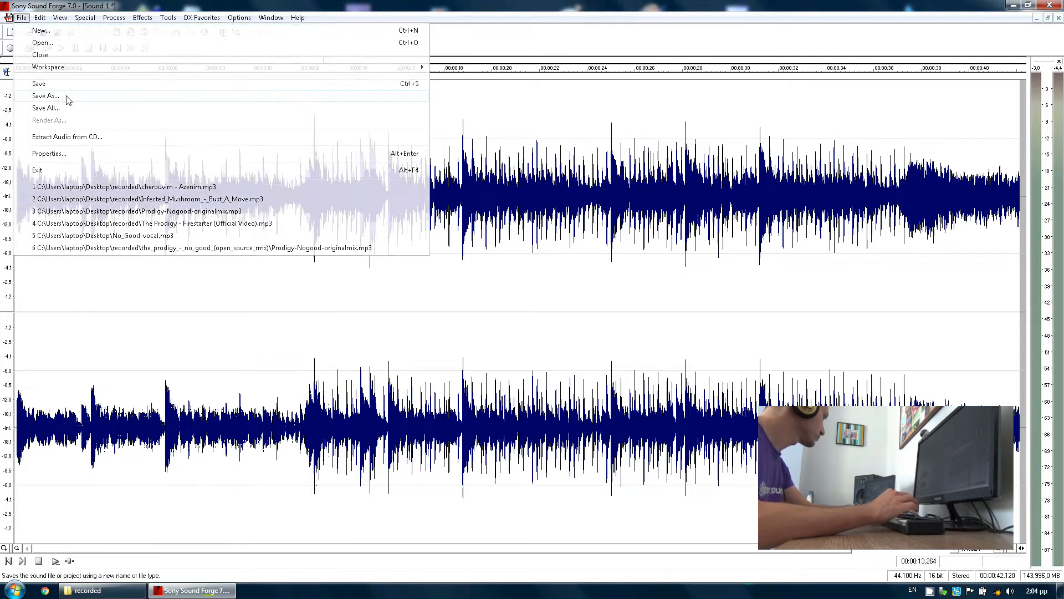
click(46, 96)
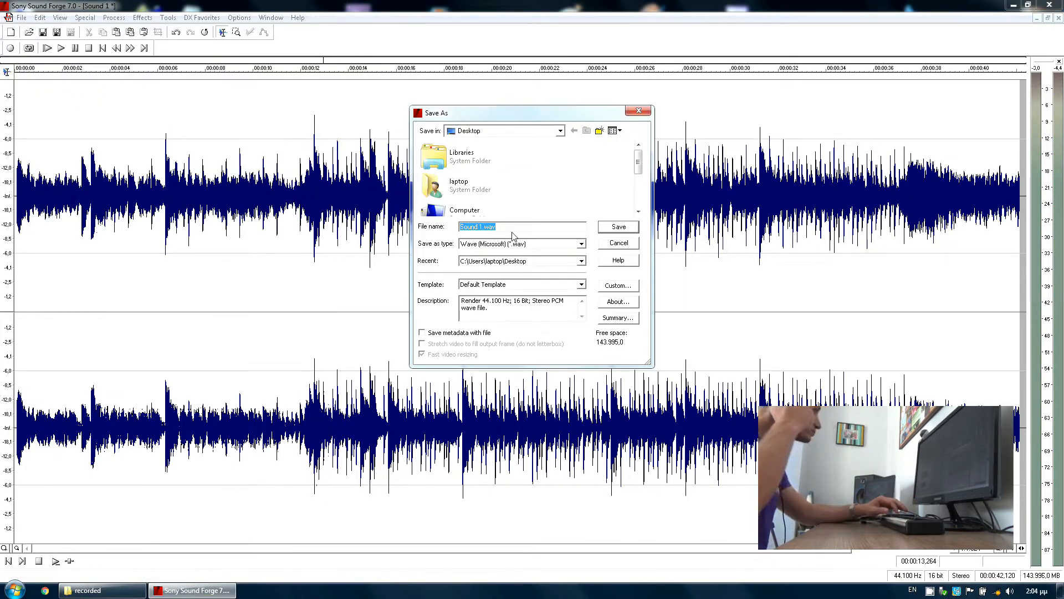
text(azenim)
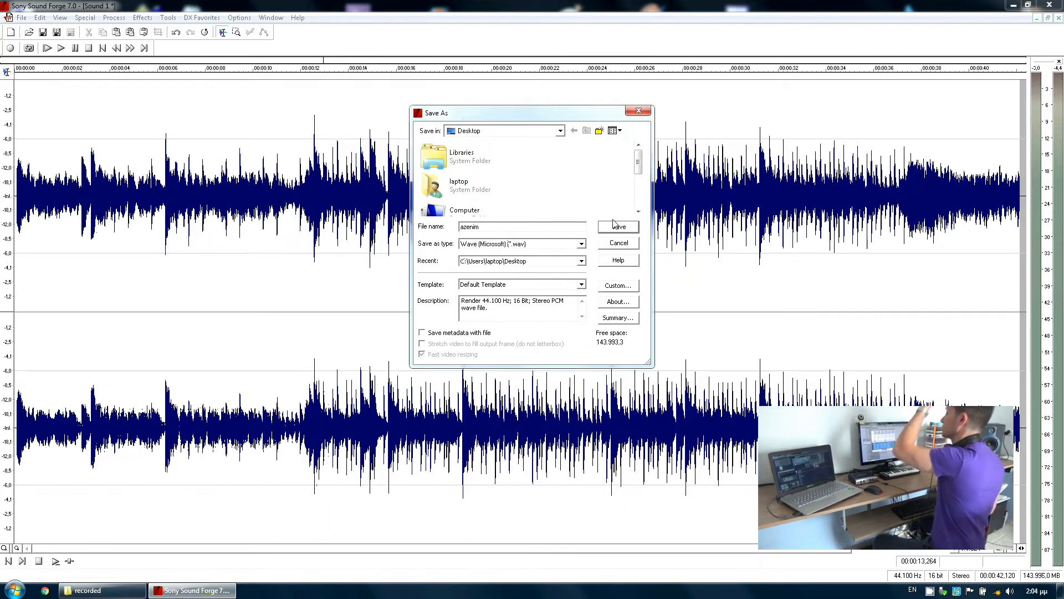
click(609, 226)
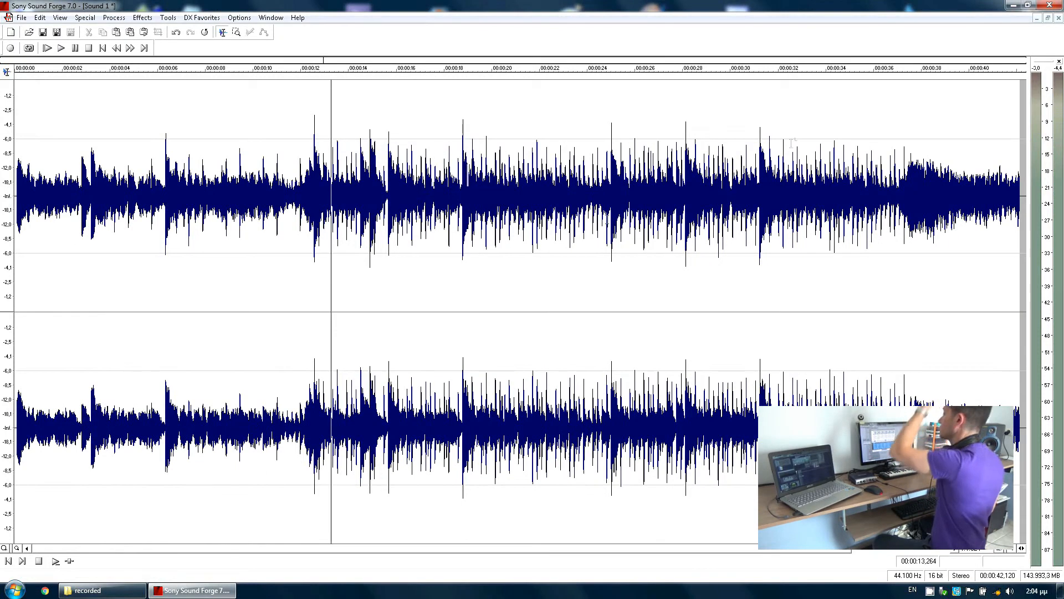
Step: Close the saved clip and cherouvim - Azenim.mp3, exit Sound Forge and close the recorded folder
click(1059, 18)
click(559, 242)
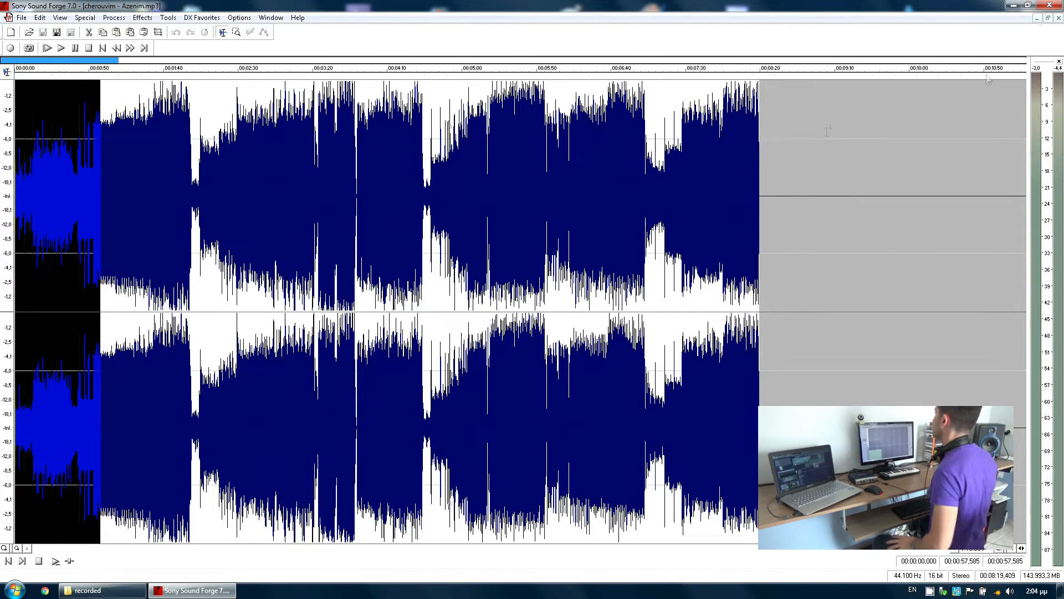
click(1059, 19)
click(1049, 6)
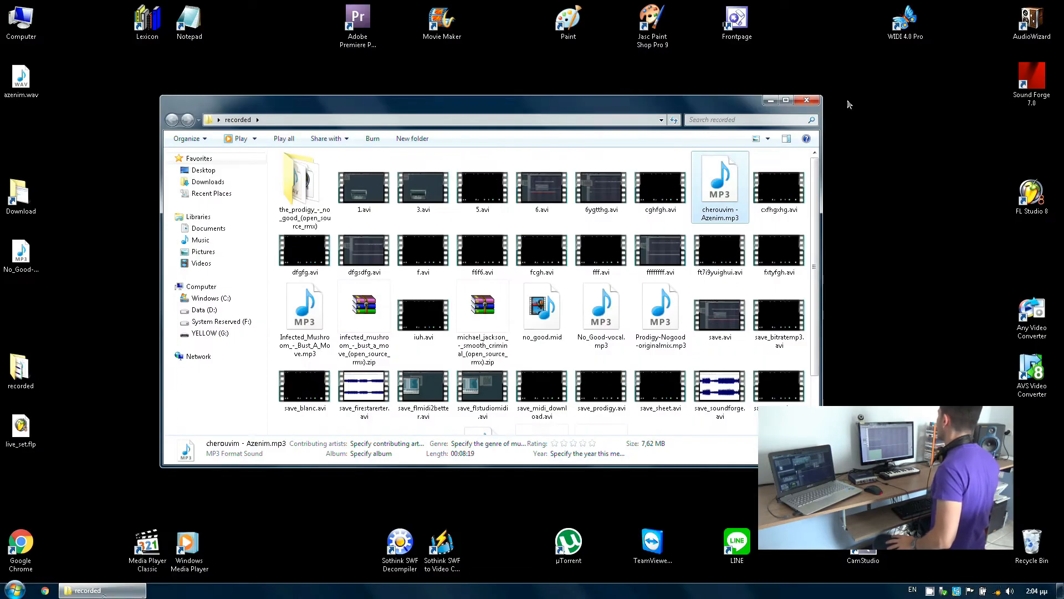
click(807, 100)
Step: Launch WIDI 4.0 Pro, load azenim.wav into it from the desktop and maximize the program window
double_click(905, 20)
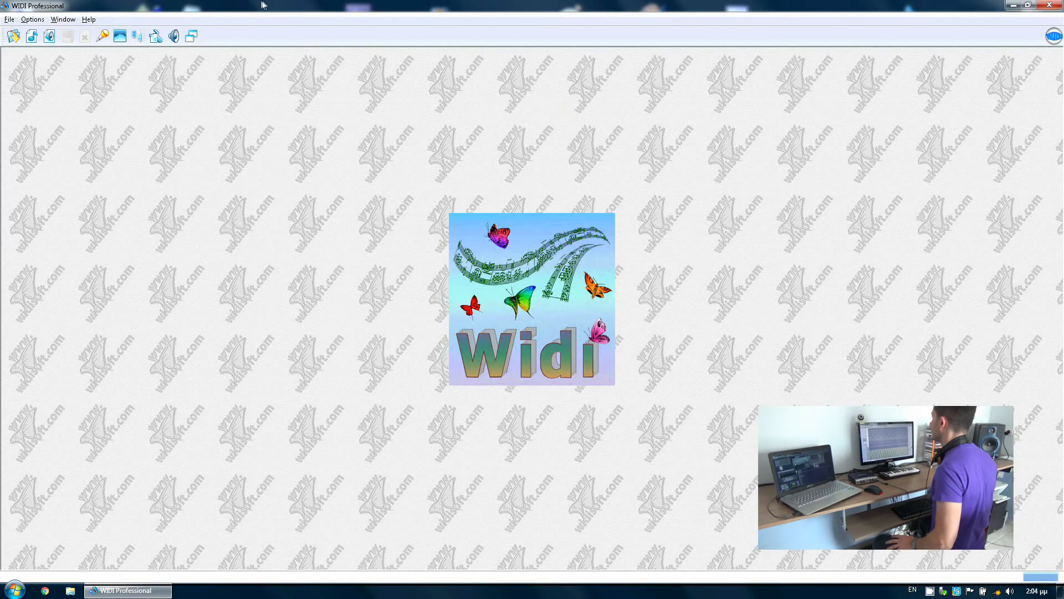
double_click(263, 6)
drag(21, 78, 238, 178)
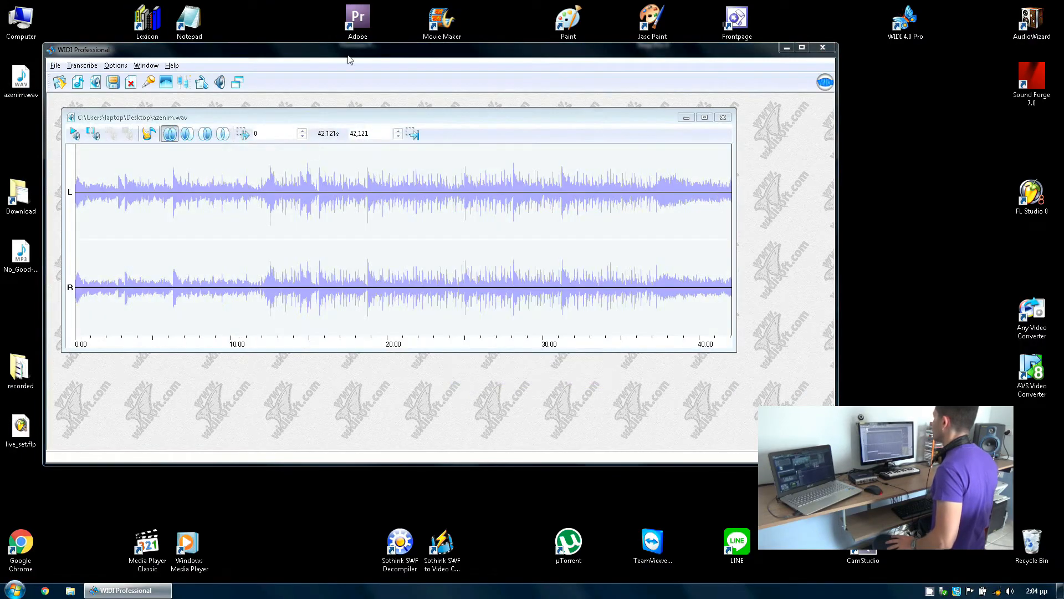
double_click(349, 51)
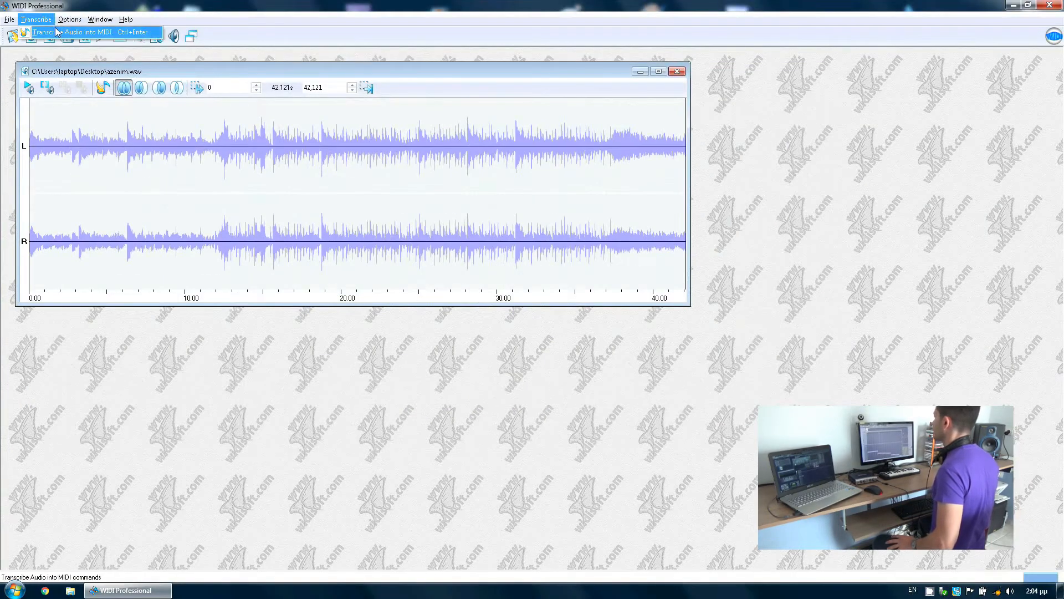
Step: Transcribe the azenim.wav audio into MIDI and close the composition analysis
click(57, 32)
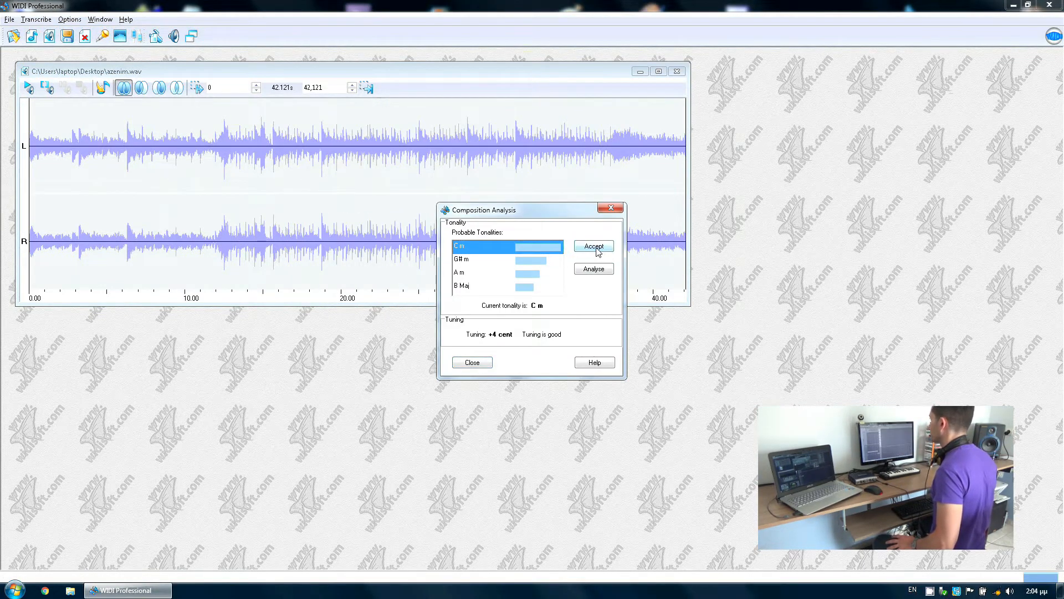
click(472, 362)
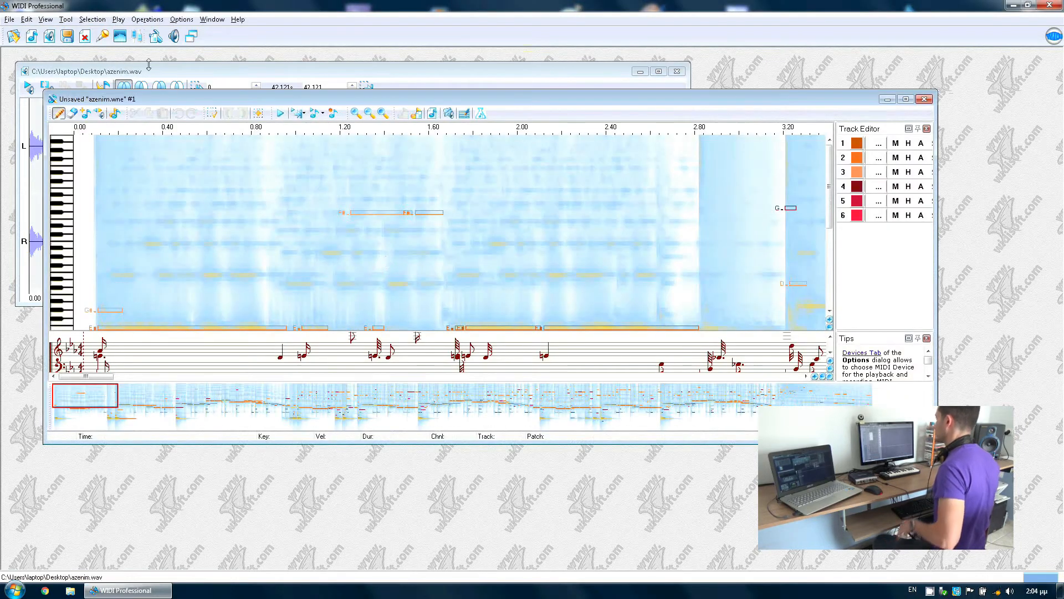
Step: Play the transcribed MIDI from the beginning towards the end in a maximized editor window and stop playback
click(118, 19)
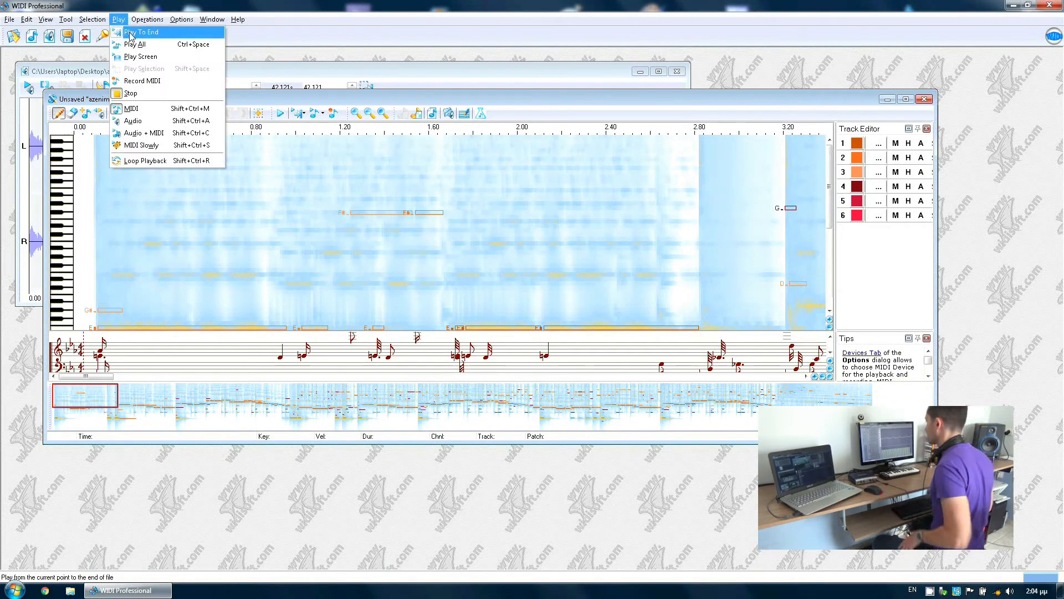
click(135, 34)
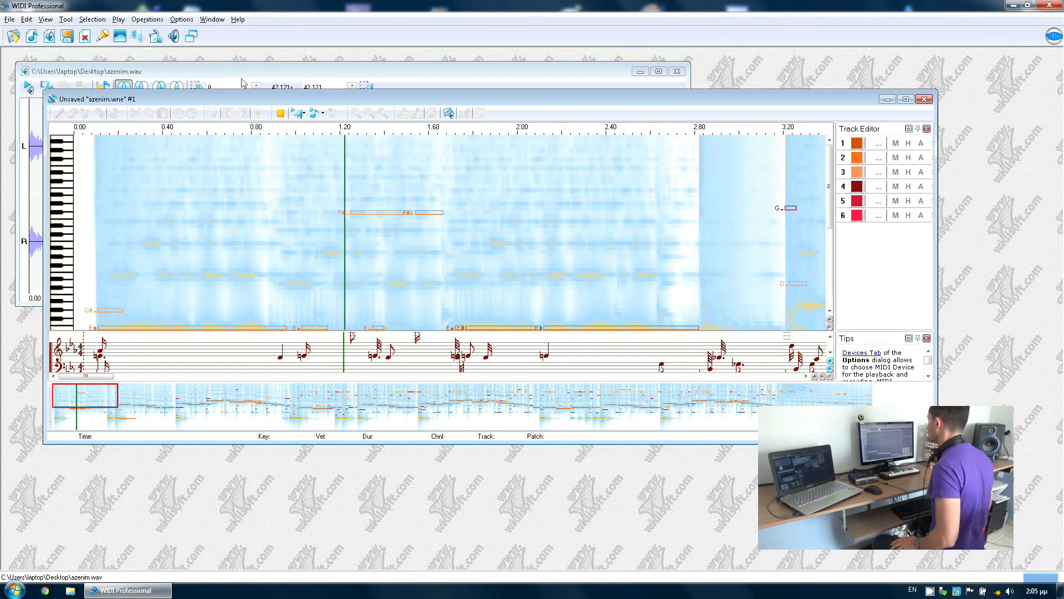
double_click(417, 100)
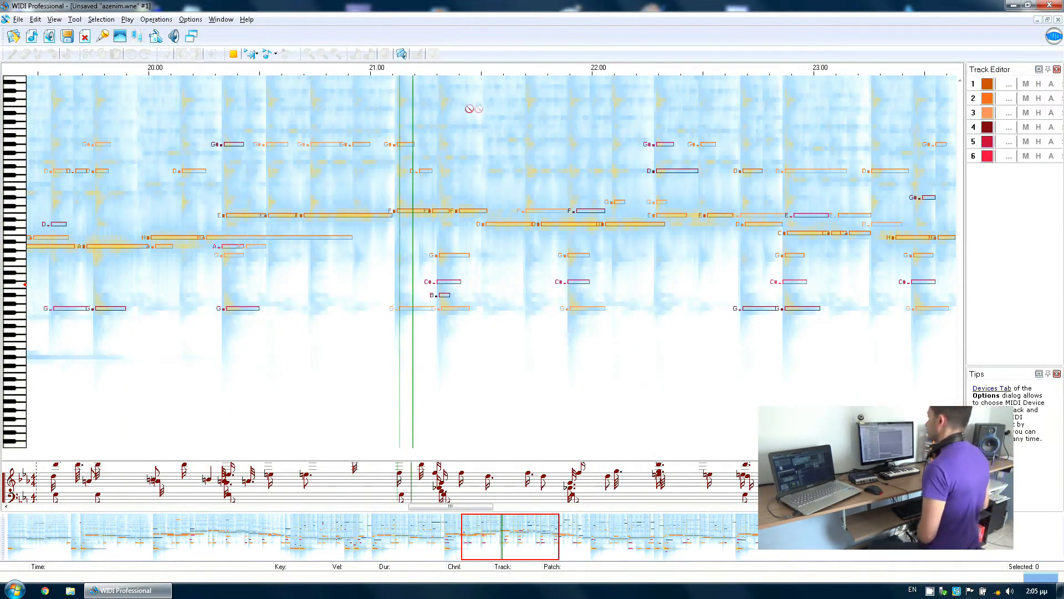
click(128, 19)
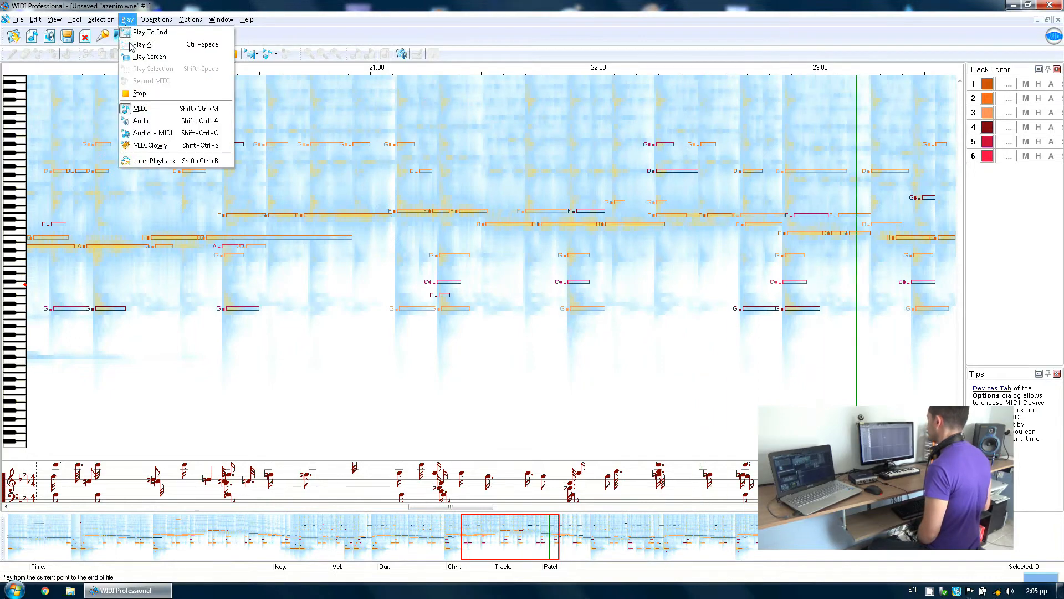
click(136, 94)
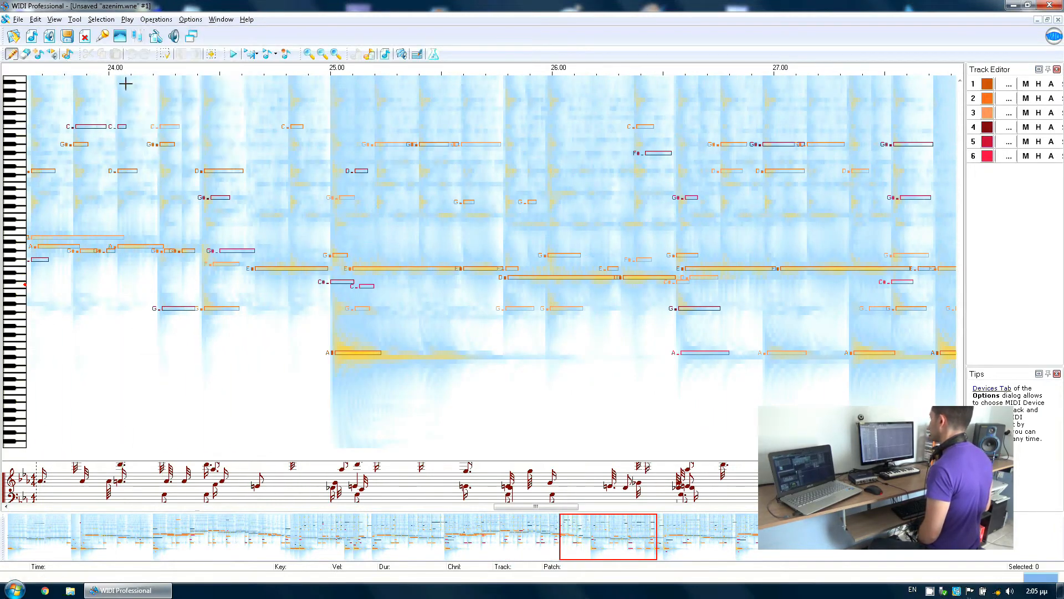
Step: Save the transcription to the Desktop as the MIDI file azenim.mid
click(19, 20)
click(65, 84)
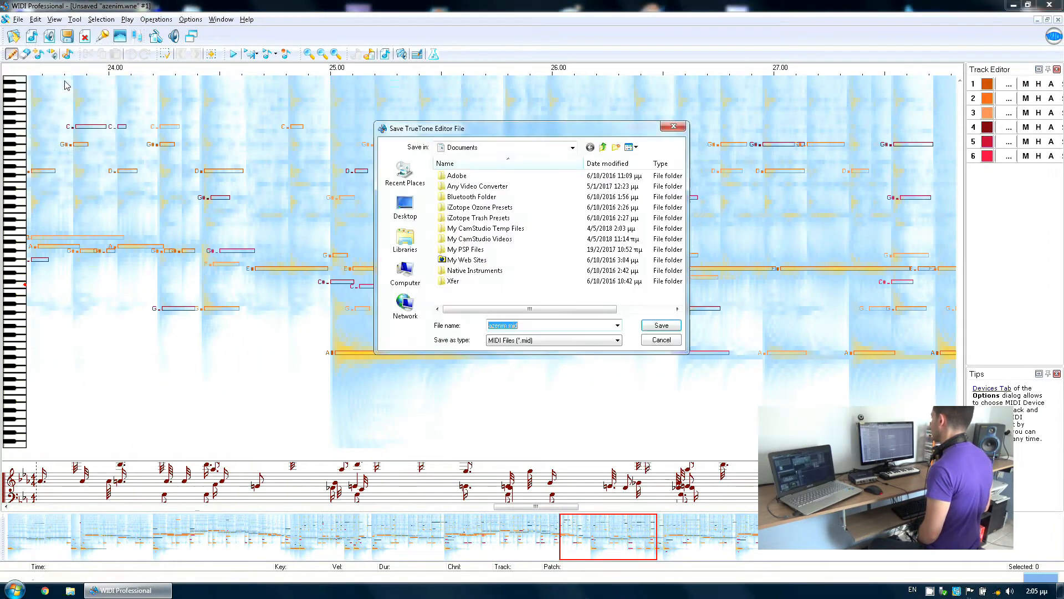
click(406, 204)
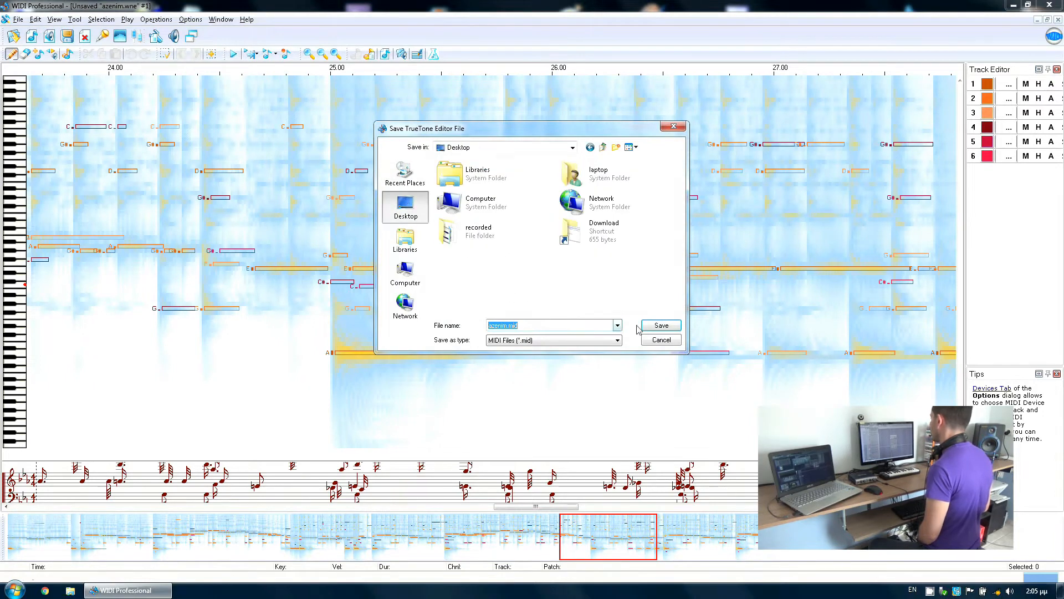
click(658, 327)
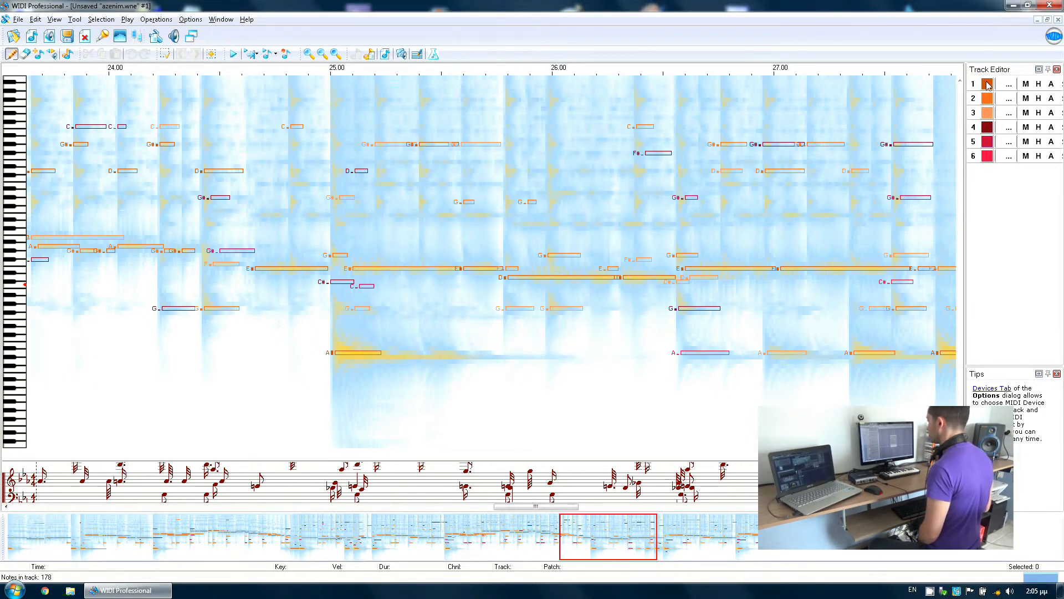
Step: Close the azenim.wne transcription without saving, exit WIDI, and delete azenim.wav and azenim.mid from the desktop
click(1059, 20)
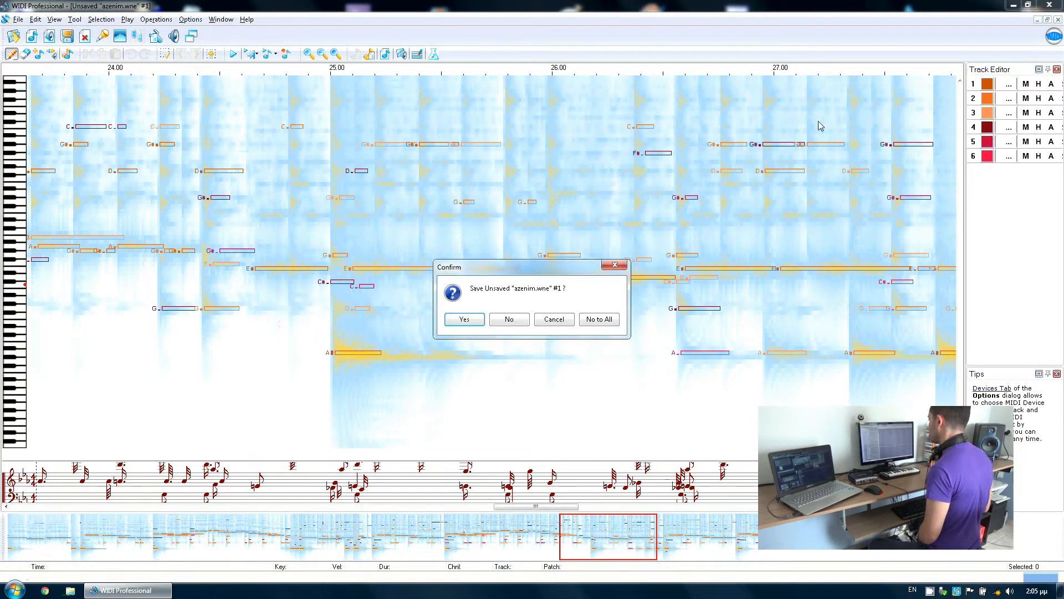
click(518, 316)
click(1050, 5)
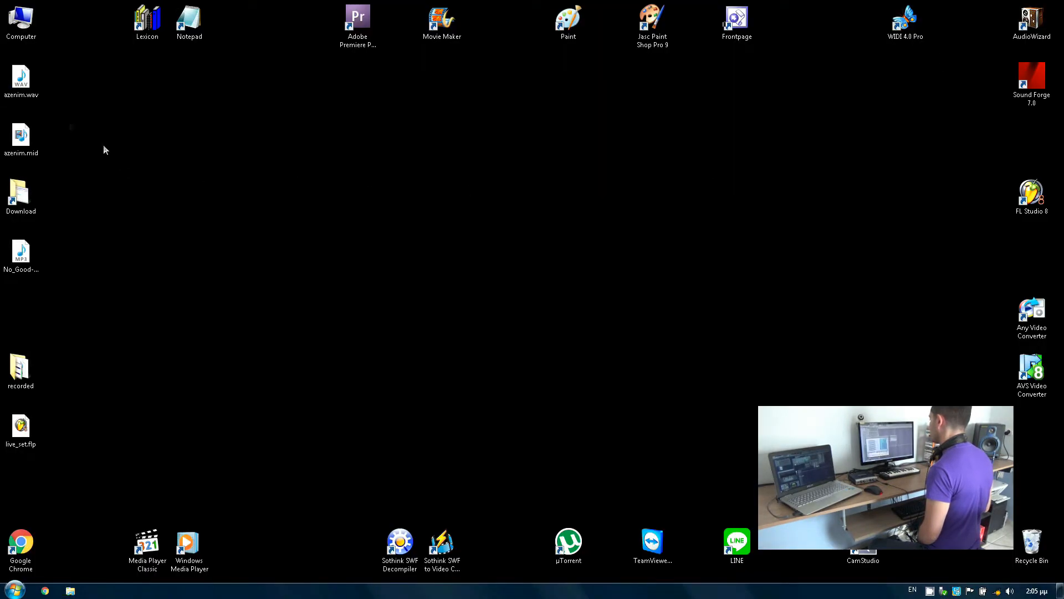
drag(104, 147, 2, 72)
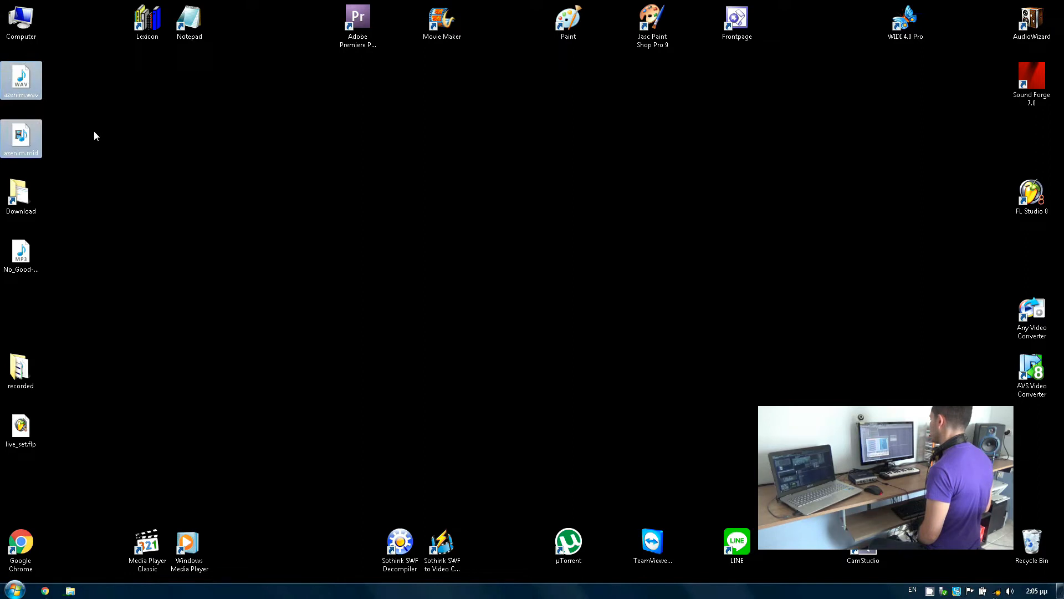
key(Delete)
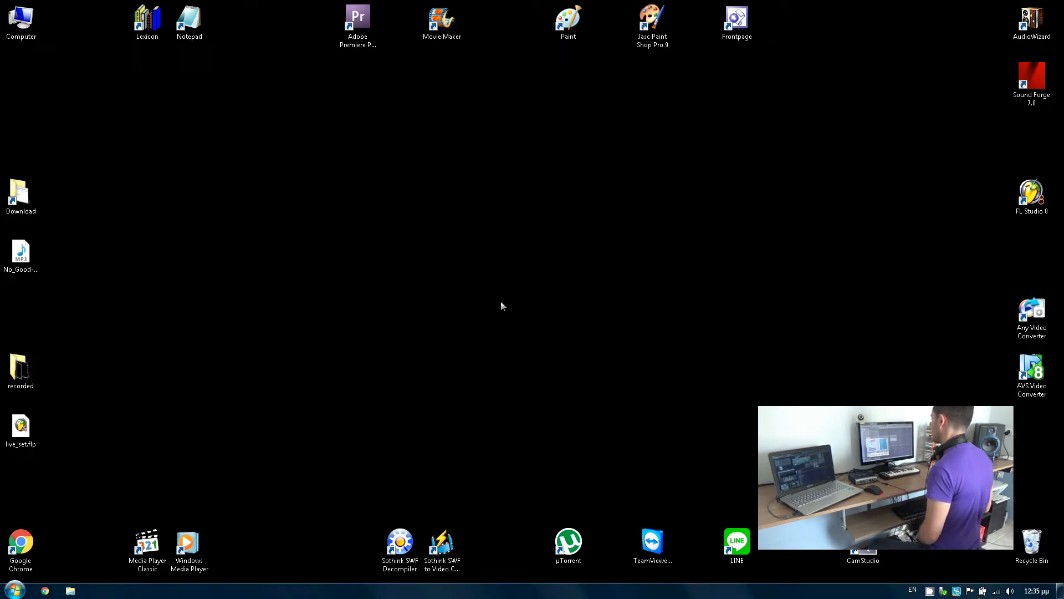
Step: Launch Sound Forge 7.0 and load Prodigy-Nogood-originalmix.mp3 into it from the recorded folder on the desktop
double_click(1040, 81)
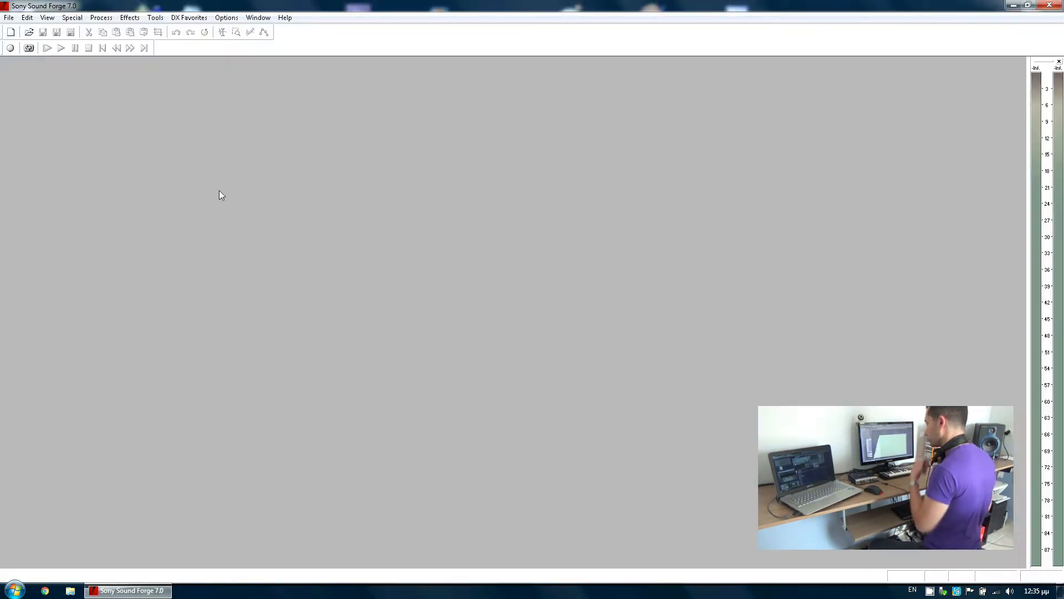
key(super+d)
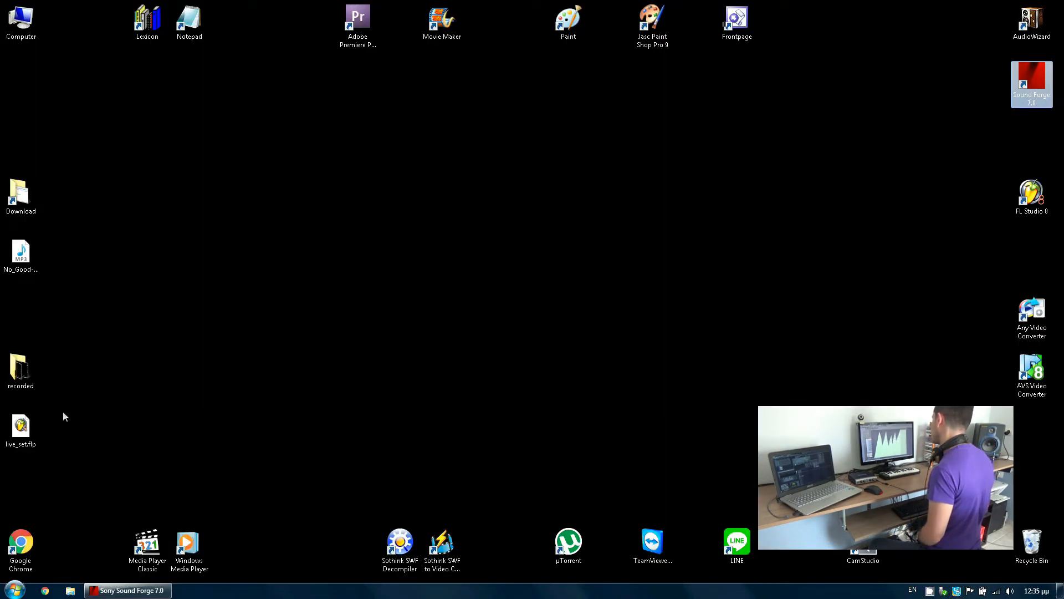
double_click(20, 369)
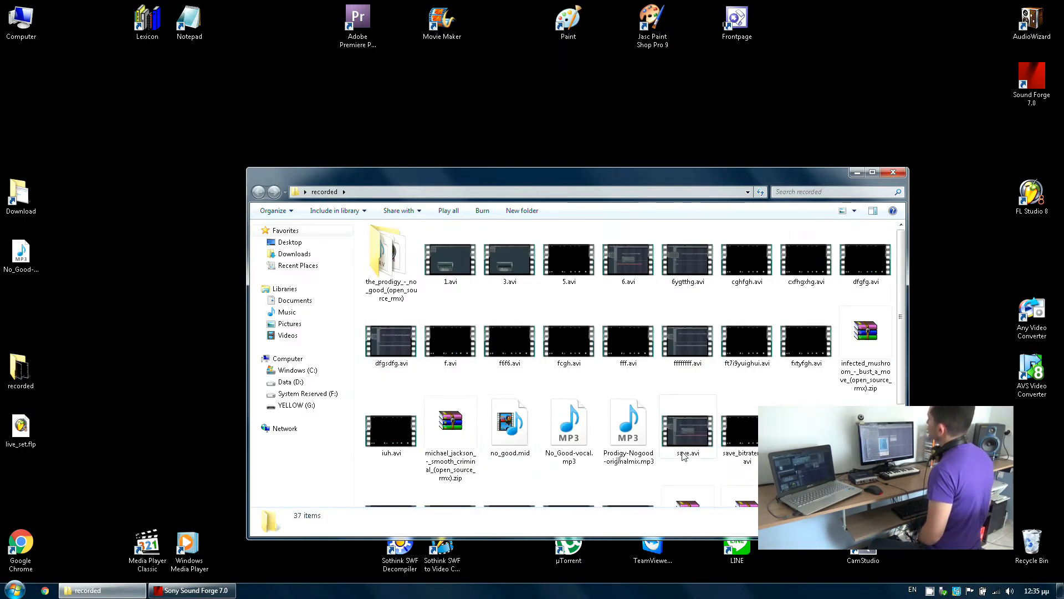
scroll(684, 456, down, 3)
drag(628, 322, 357, 373)
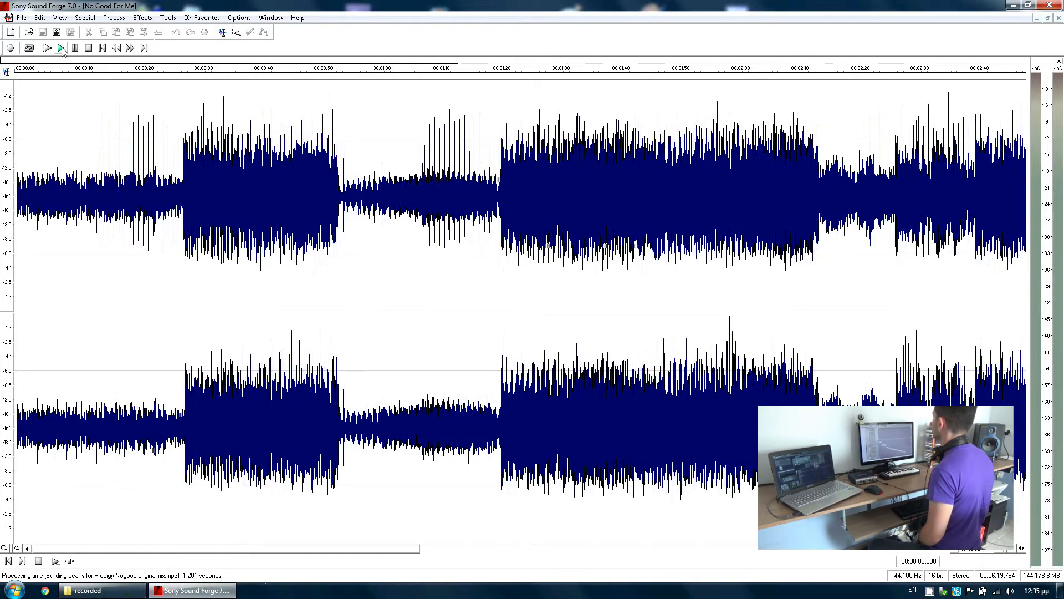
Step: Play the No Good For Me track from its beginning and stop playback
scroll(105, 117, down, 1)
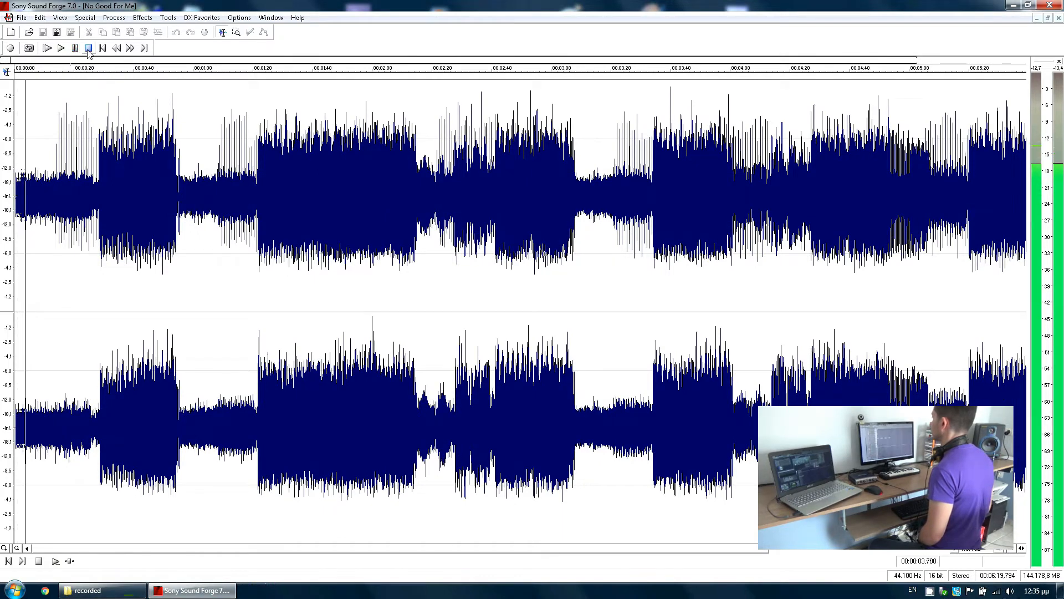
scroll(99, 89, up, 1)
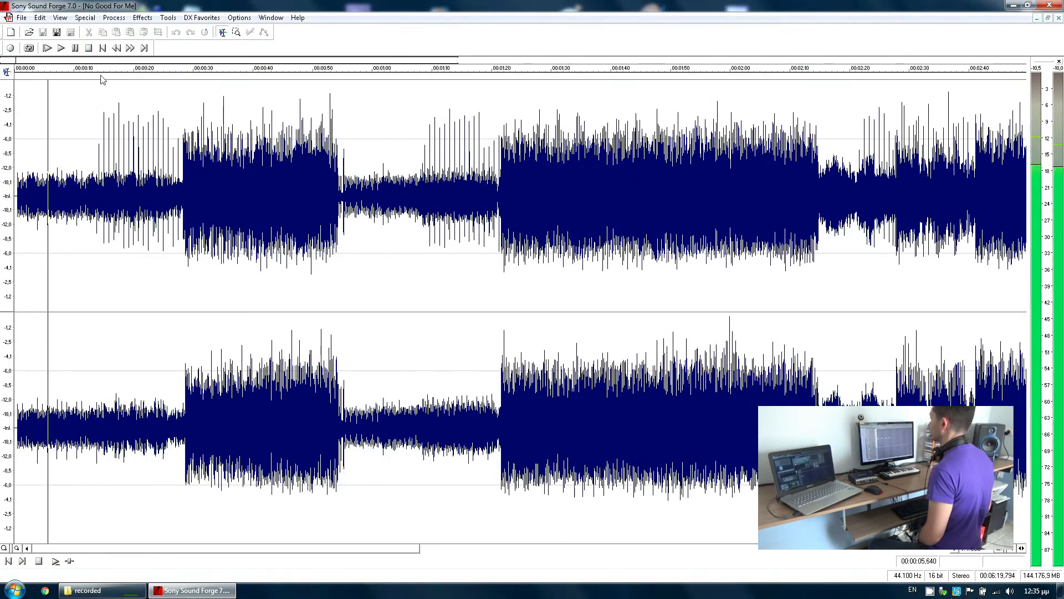
scroll(100, 69, up, 1)
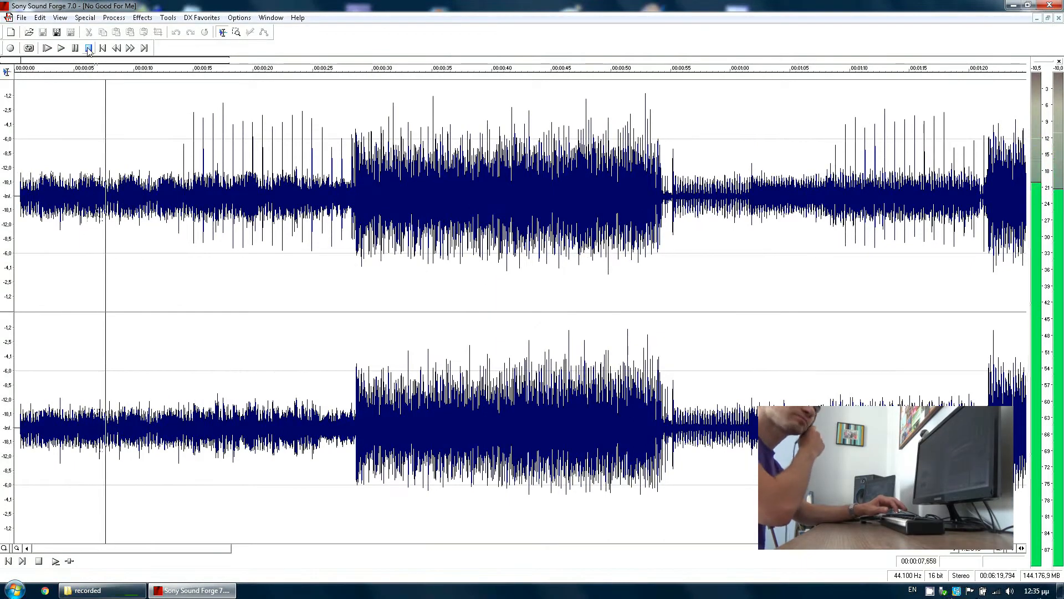
click(89, 49)
scroll(71, 100, up, 1)
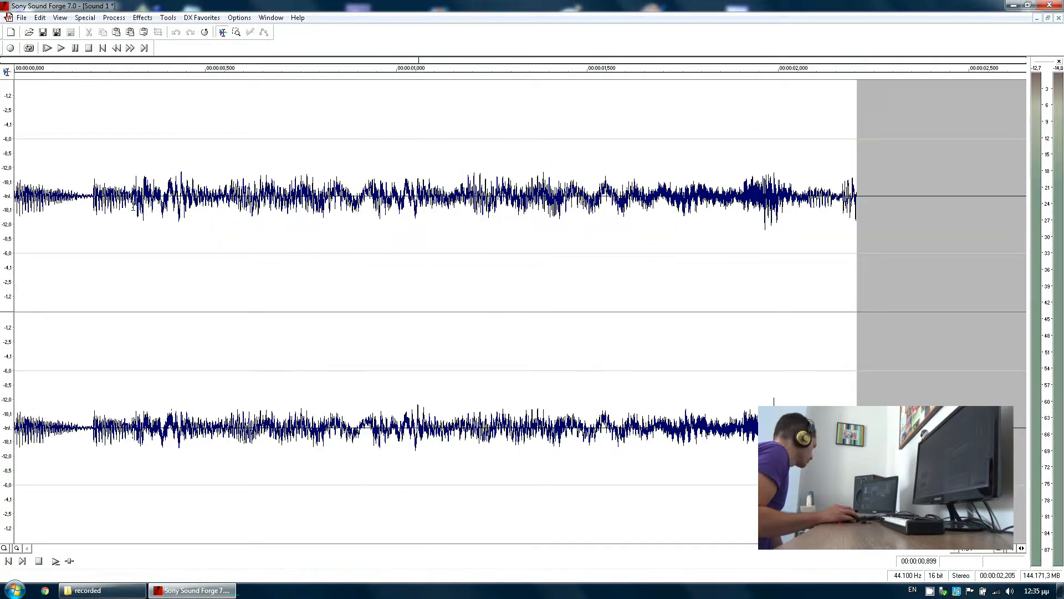
Step: Remove about the first 0.3 s of the Sound 1 clip, play the shortened clip and pause it
drag(132, 206, 15, 210)
right_click(76, 209)
click(97, 251)
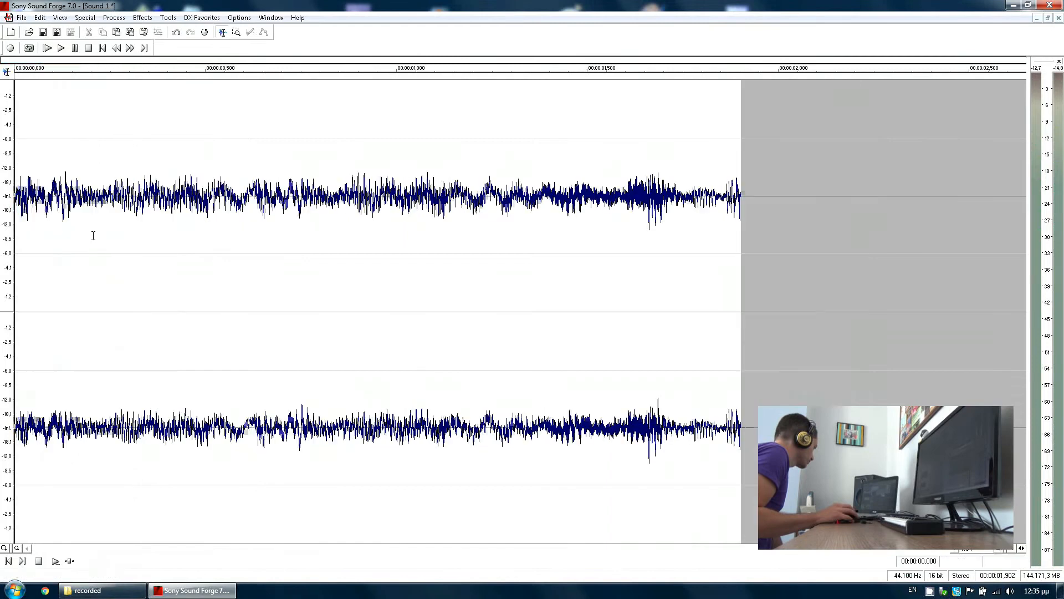
click(61, 48)
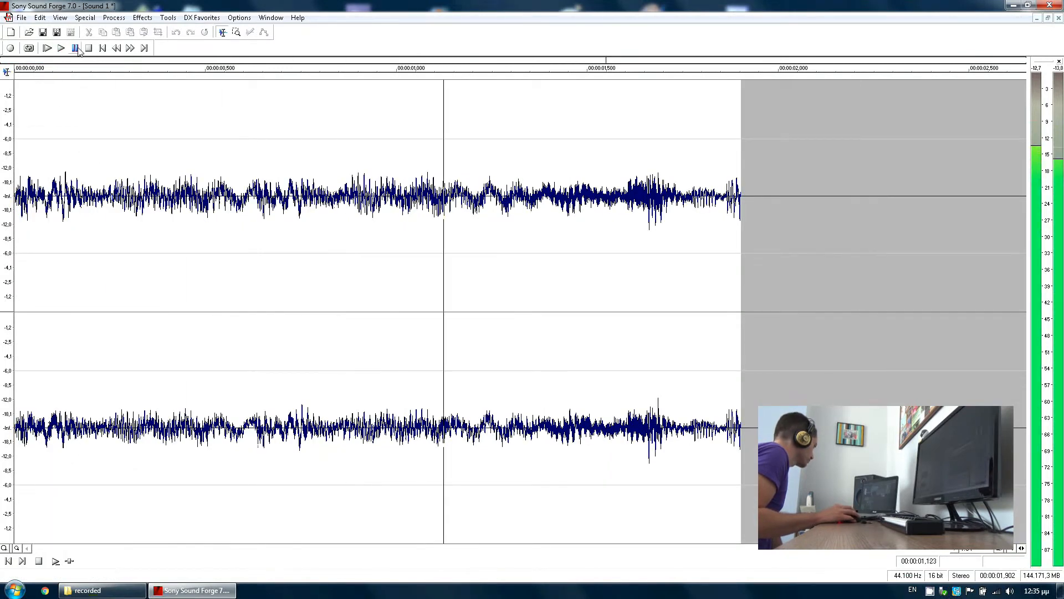
click(77, 49)
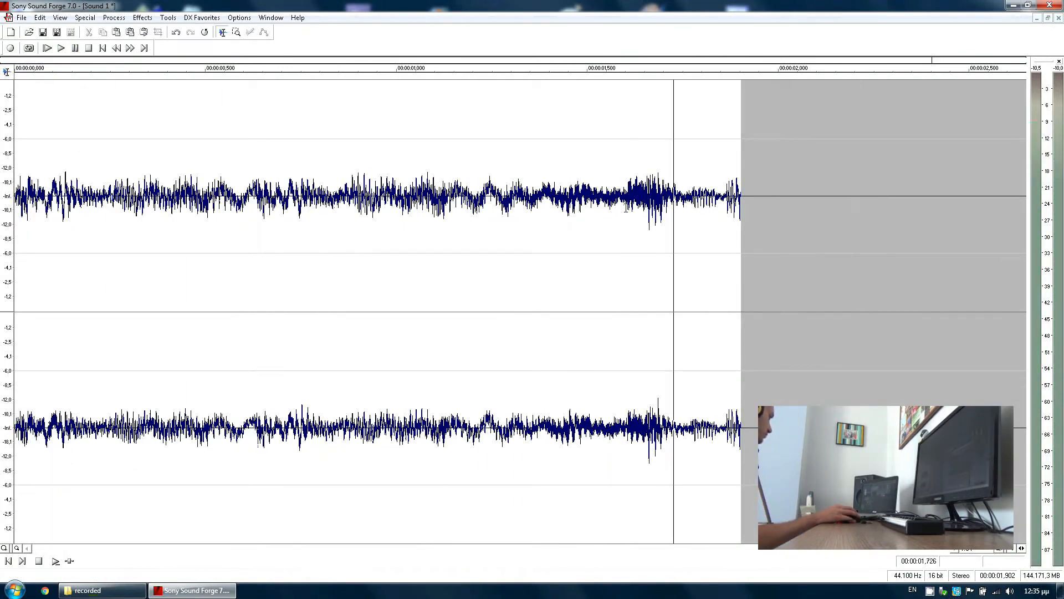
Step: Remove the end of the Sound 1 clip from about 1.606 s onwards
drag(627, 207, 740, 226)
scroll(692, 238, up, 1)
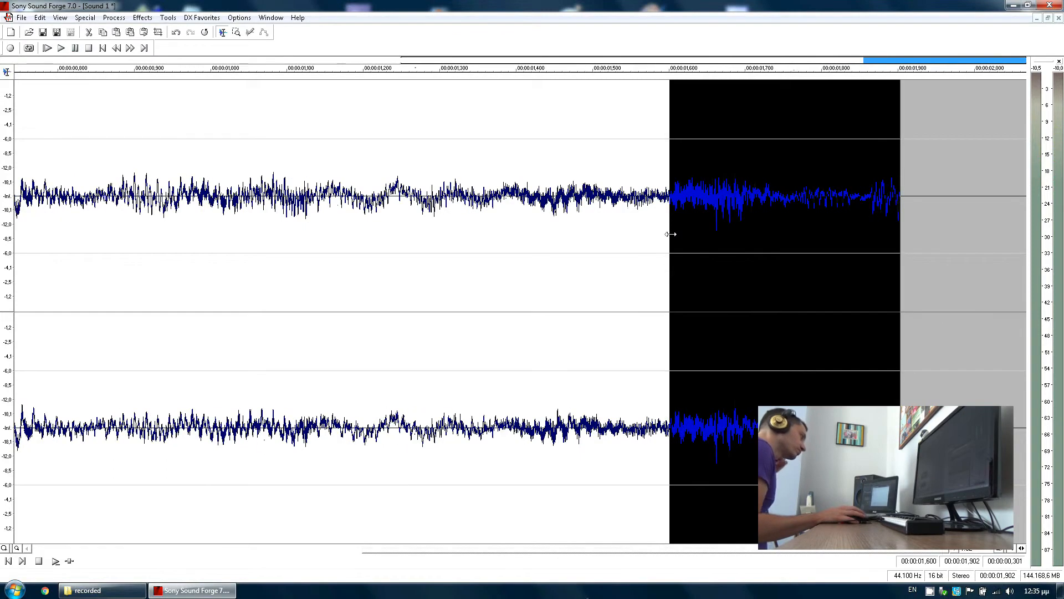
drag(672, 235, 675, 235)
right_click(700, 228)
click(729, 265)
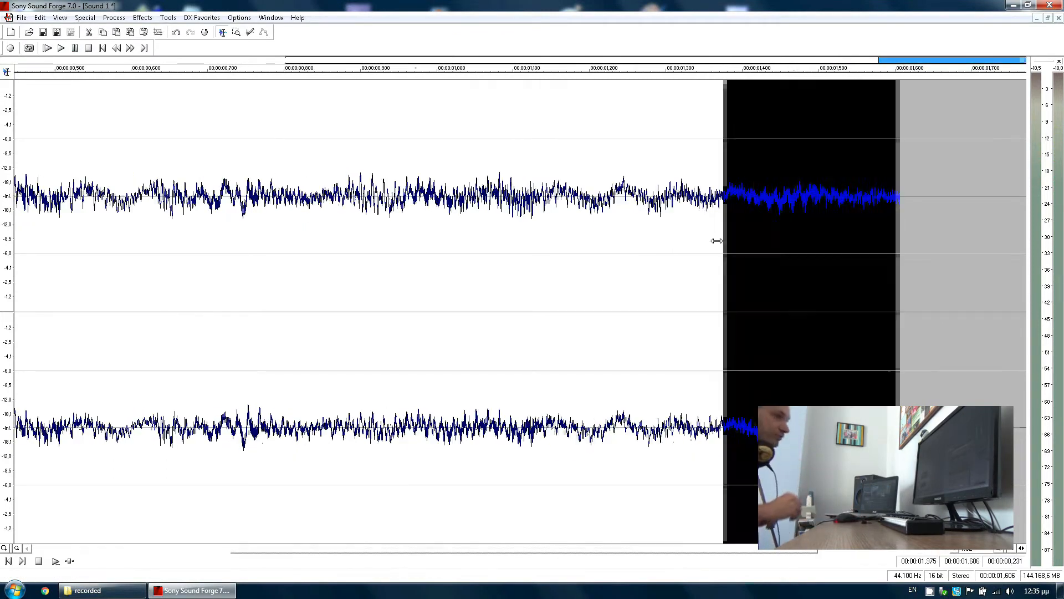
Step: Apply a fade-out to the last 0.059 s of the Sound 1 clip
drag(711, 239, 949, 225)
click(651, 233)
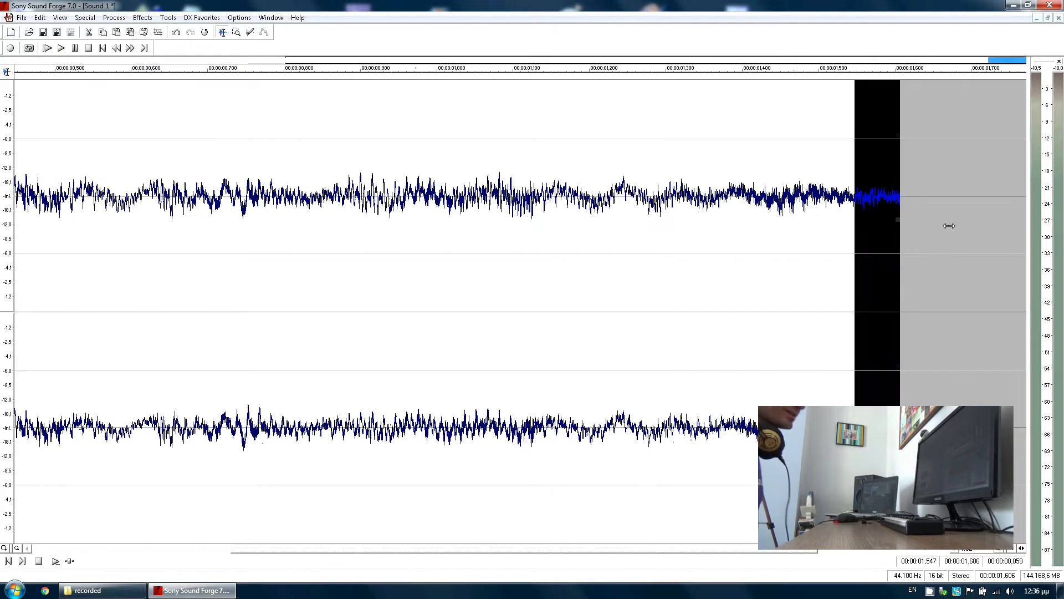
click(124, 18)
mouse_move(149, 88)
click(233, 117)
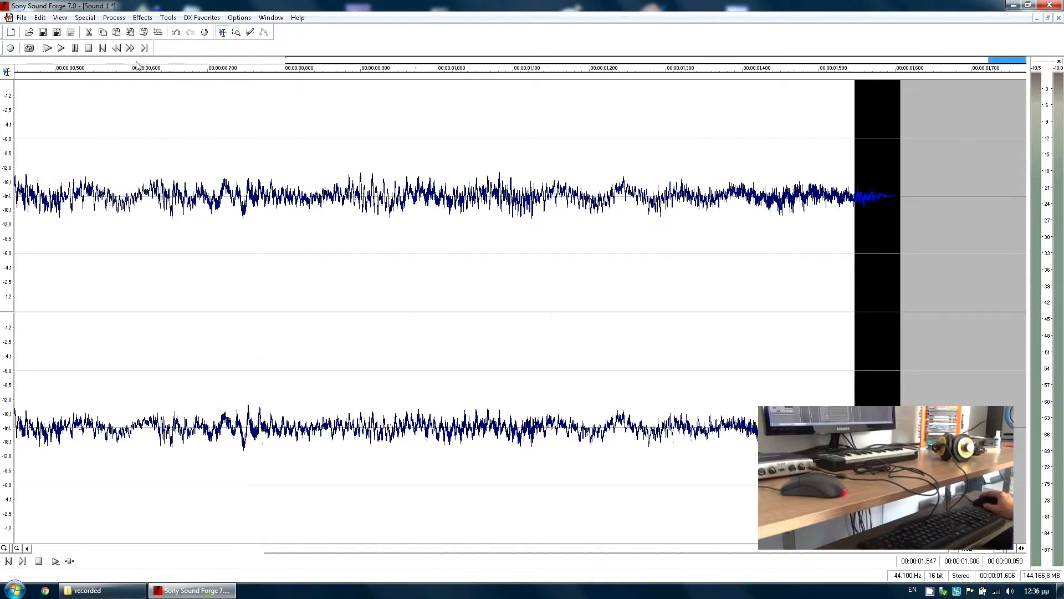
Step: Apply a fade-in to about the first 0.013 s of the Sound 1 clip
click(104, 51)
scroll(63, 191, up, 3)
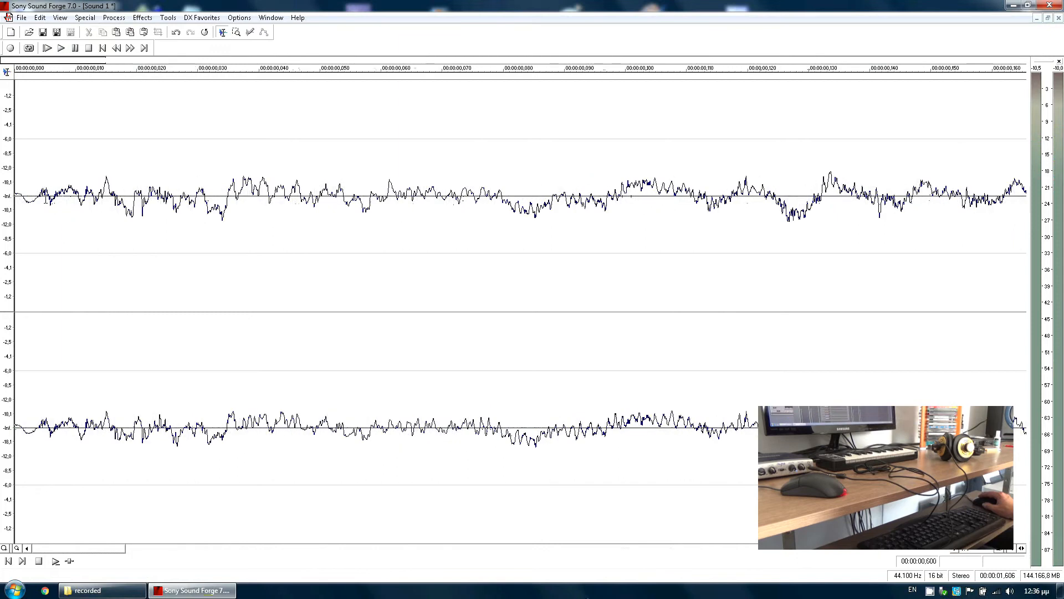
drag(95, 211, 16, 138)
click(112, 18)
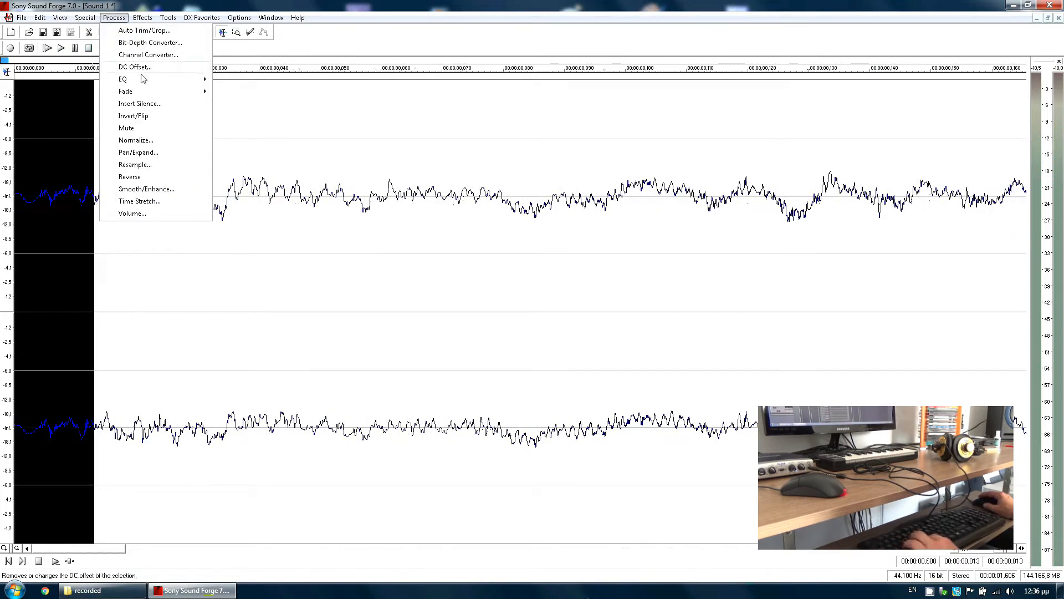
click(231, 106)
scroll(210, 95, down, 4)
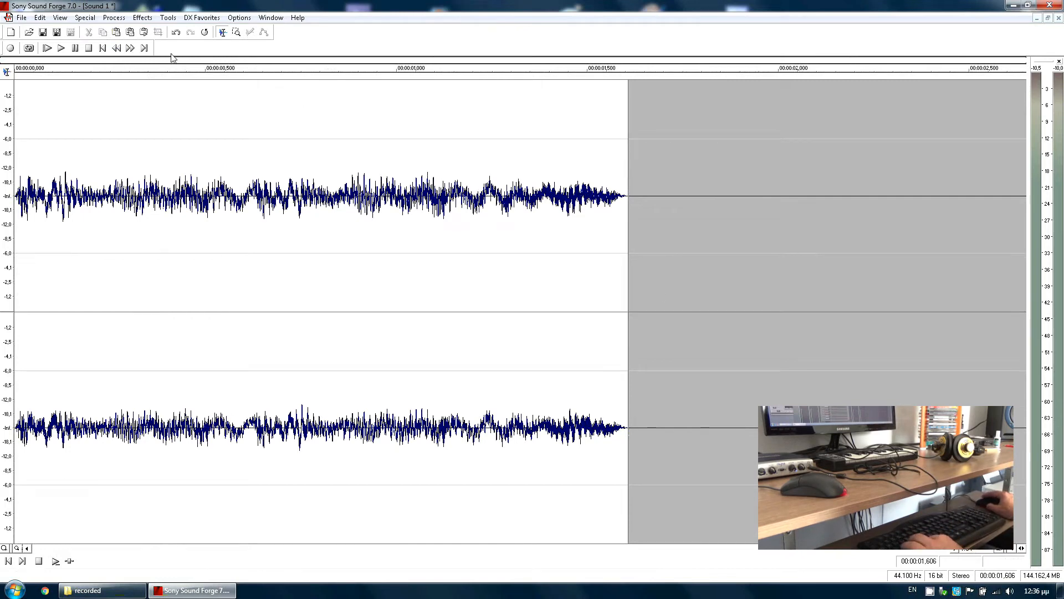
Step: Normalize the whole Sound 1 clip to a peak level of 0.00 dB and play it
click(114, 17)
click(150, 141)
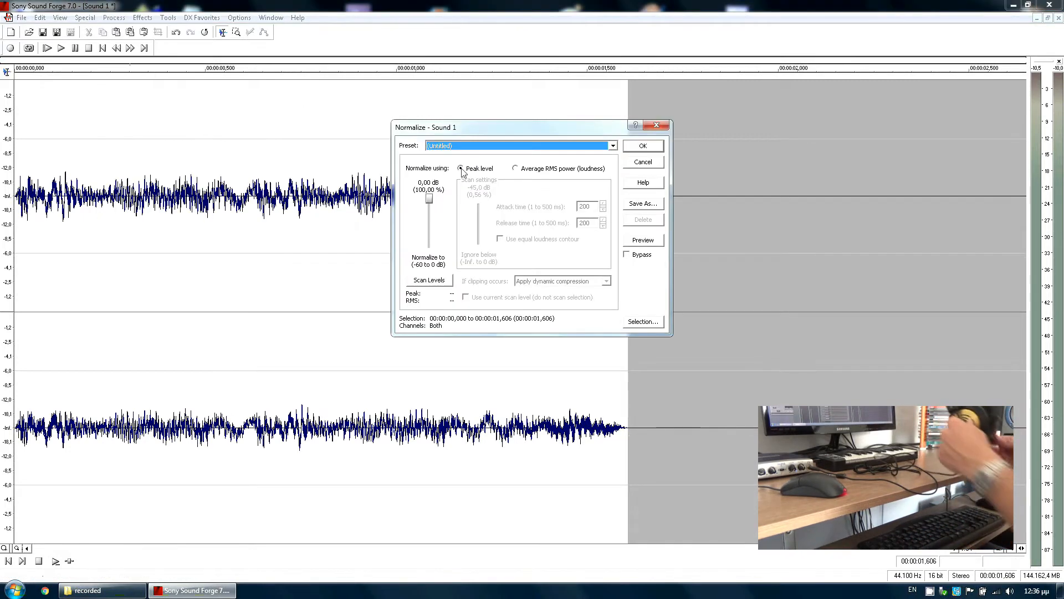
click(647, 148)
click(61, 49)
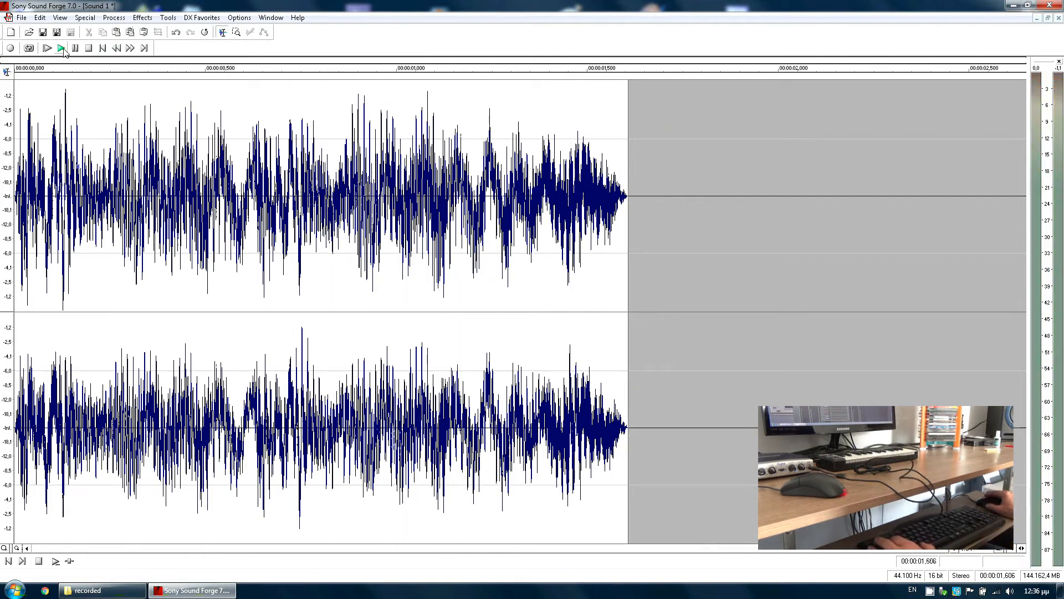
click(62, 49)
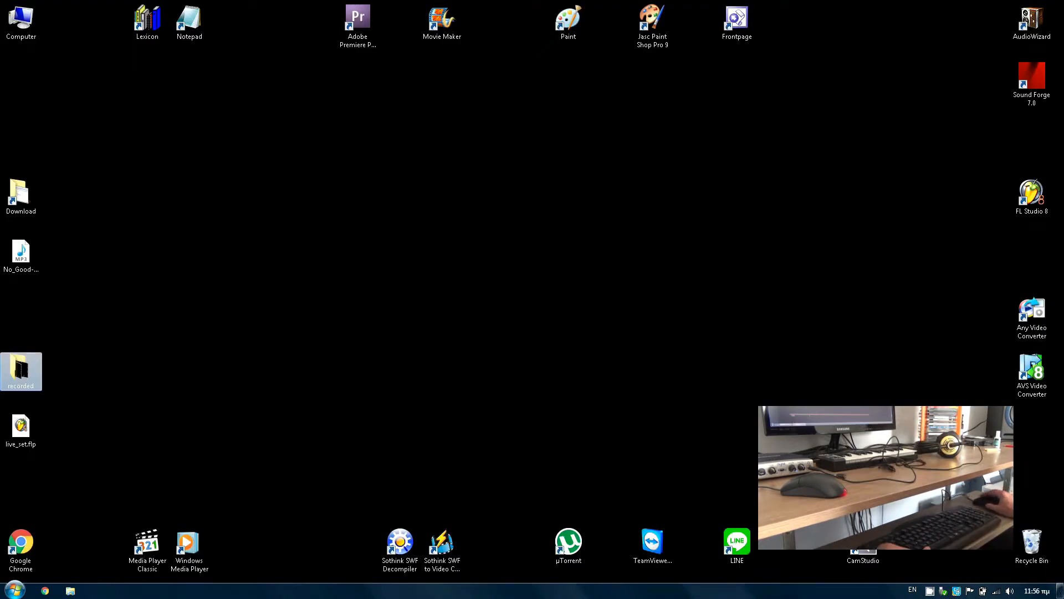
Step: Switch to FL Studio 8 and import the No_Good vocal MP3 from the desktop as an audio clip in the playlist
double_click(1032, 196)
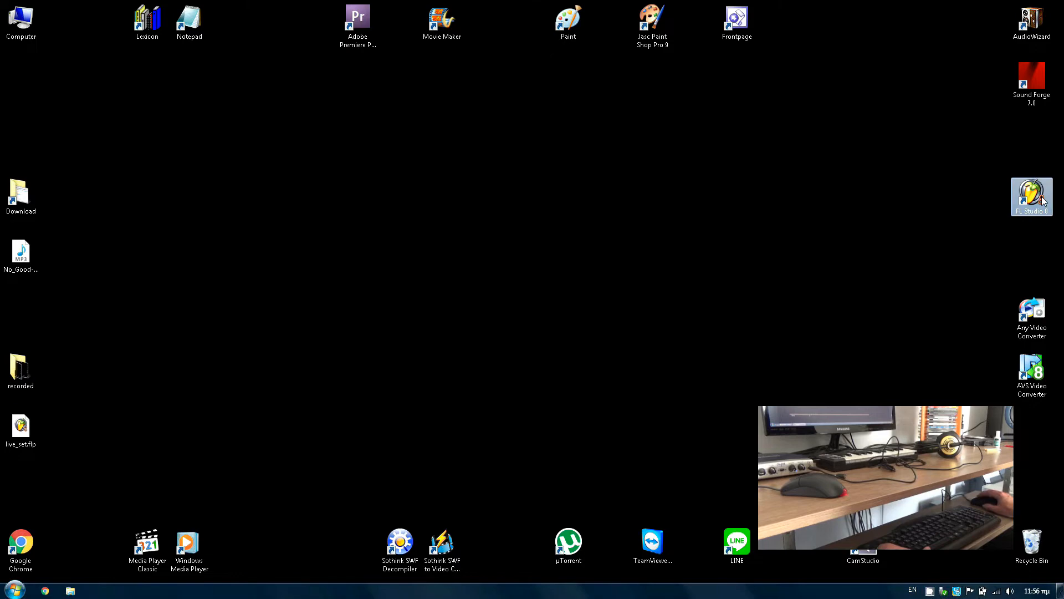
drag(22, 252, 572, 192)
double_click(151, 21)
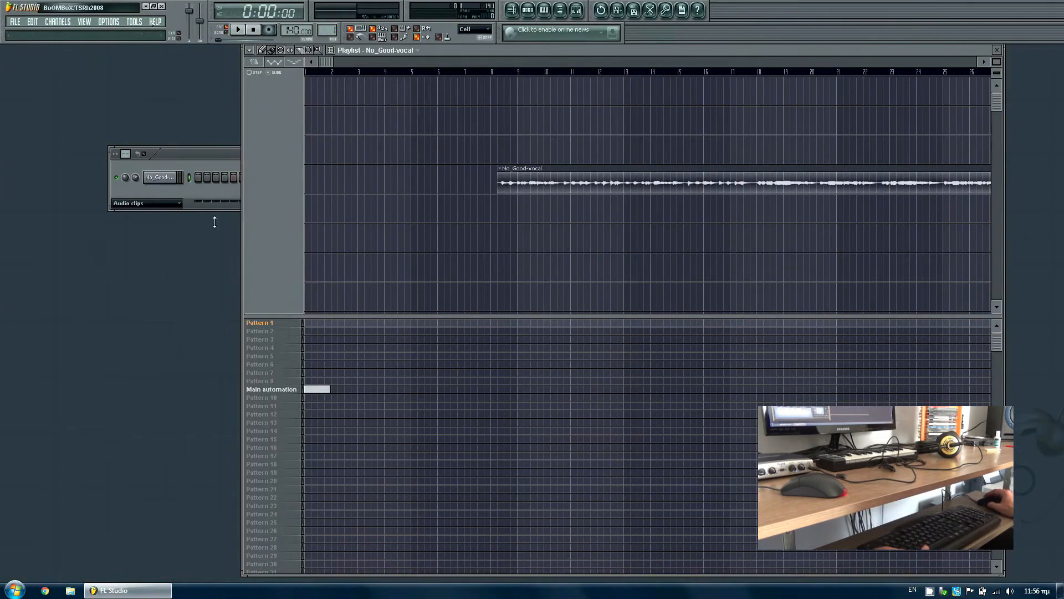
Step: Select the Main automation pattern, show all channels, and fill the Kick channel on each 4 steps
click(280, 390)
click(149, 204)
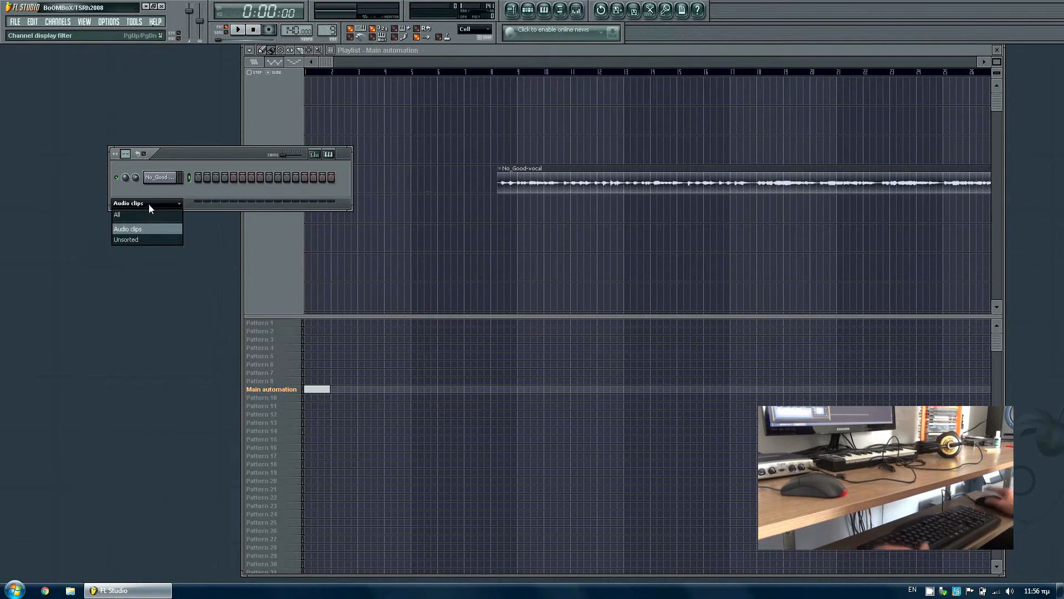
click(148, 215)
right_click(175, 176)
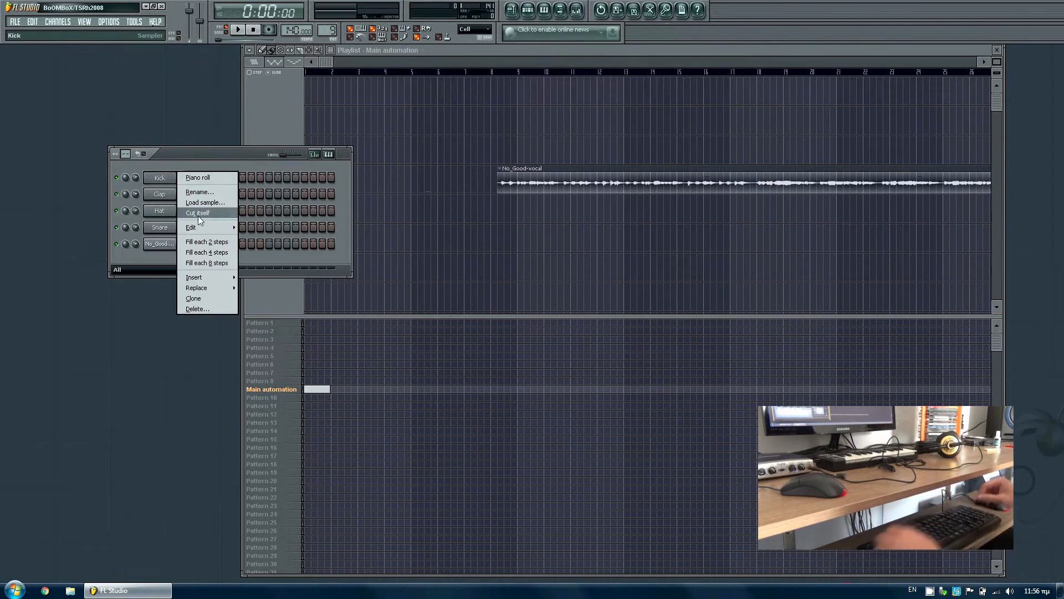
click(210, 252)
Step: Paint the kick pattern continuously along the Main automation row from bar 2 to about bar 26
click(343, 390)
click(370, 389)
mouse_move(379, 396)
mouse_down()
mouse_move(589, 405)
mouse_move(859, 397)
mouse_up()
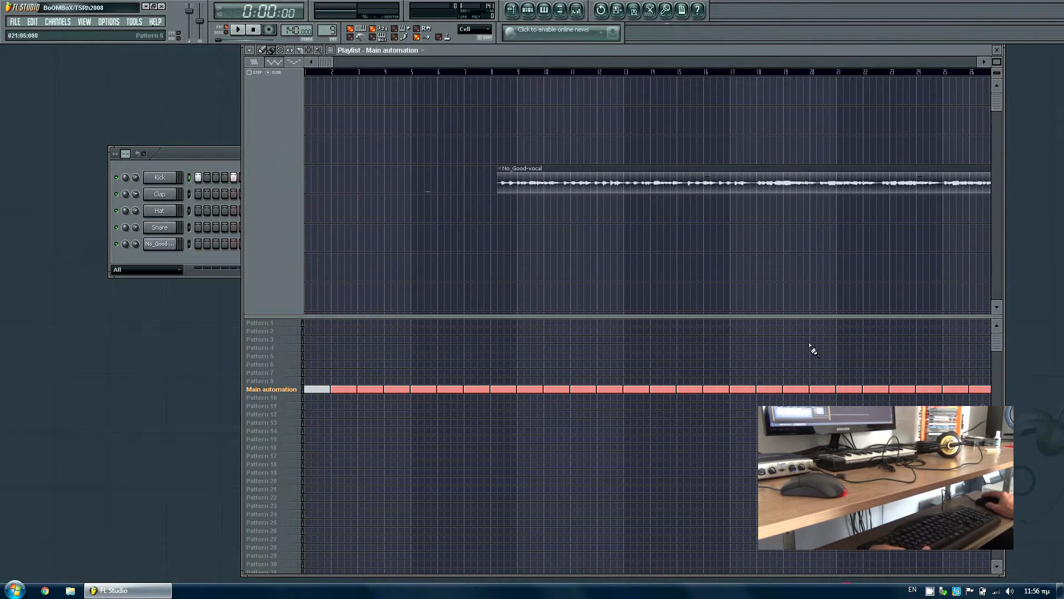
Step: Move the No_Good-vocal clip to start late in bar 1 and fit it to tempo with the 75 to 150 BPM range
drag(713, 168, 541, 160)
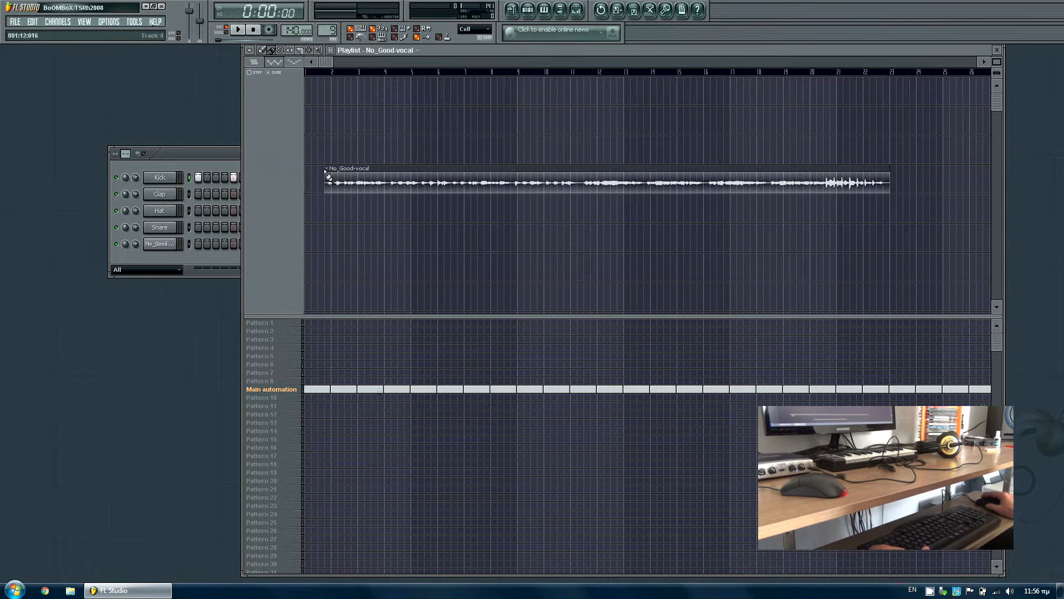
click(326, 170)
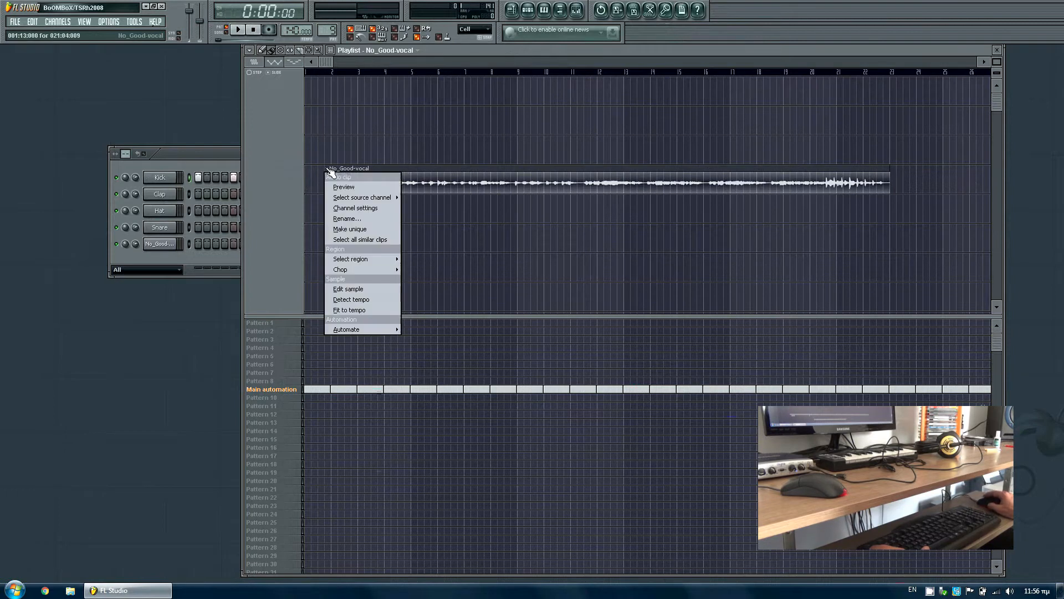
click(371, 311)
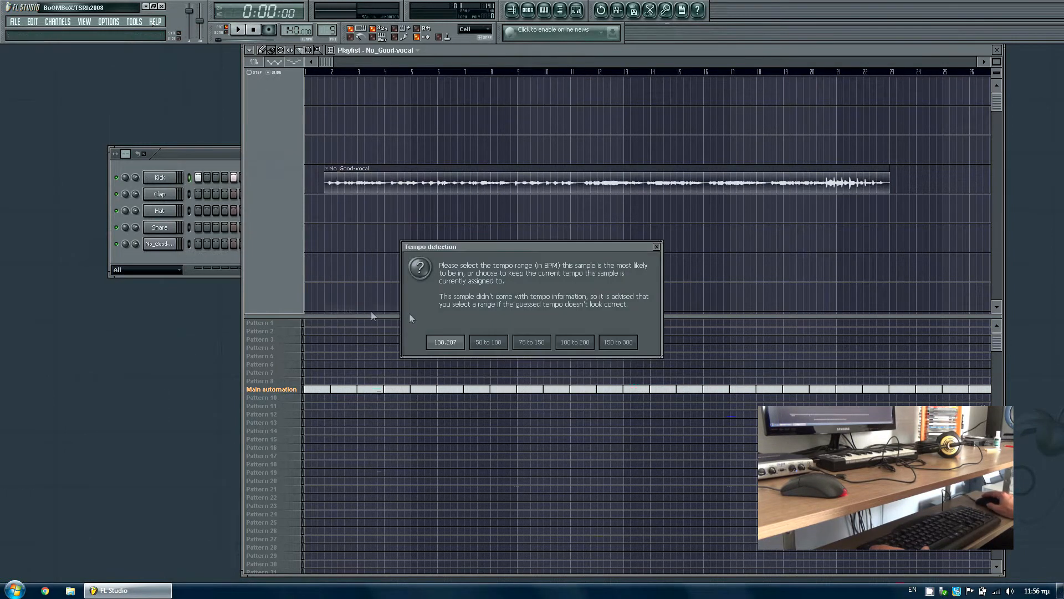
click(532, 342)
Step: Play the song, set snapping to (none), and shift the vocal clip slightly later to line up with the kick
drag(996, 62, 998, 52)
click(238, 29)
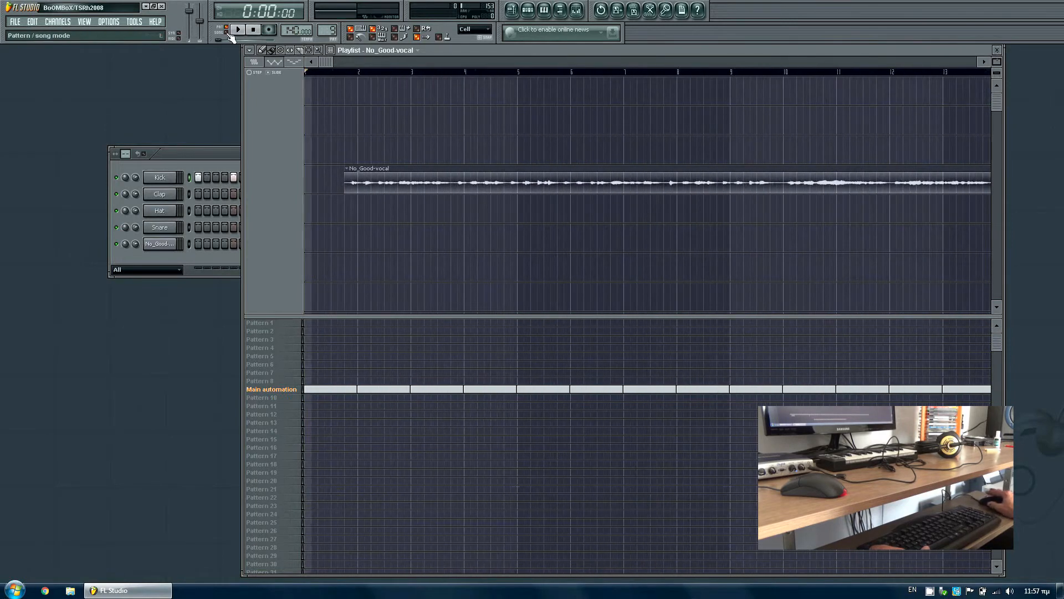
click(474, 29)
click(480, 65)
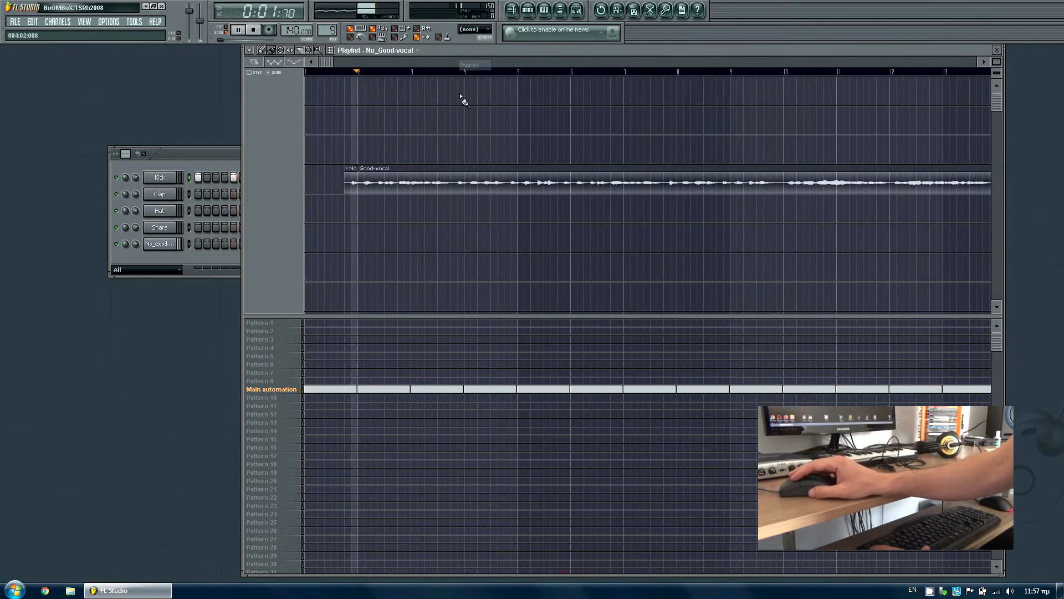
drag(427, 169, 434, 168)
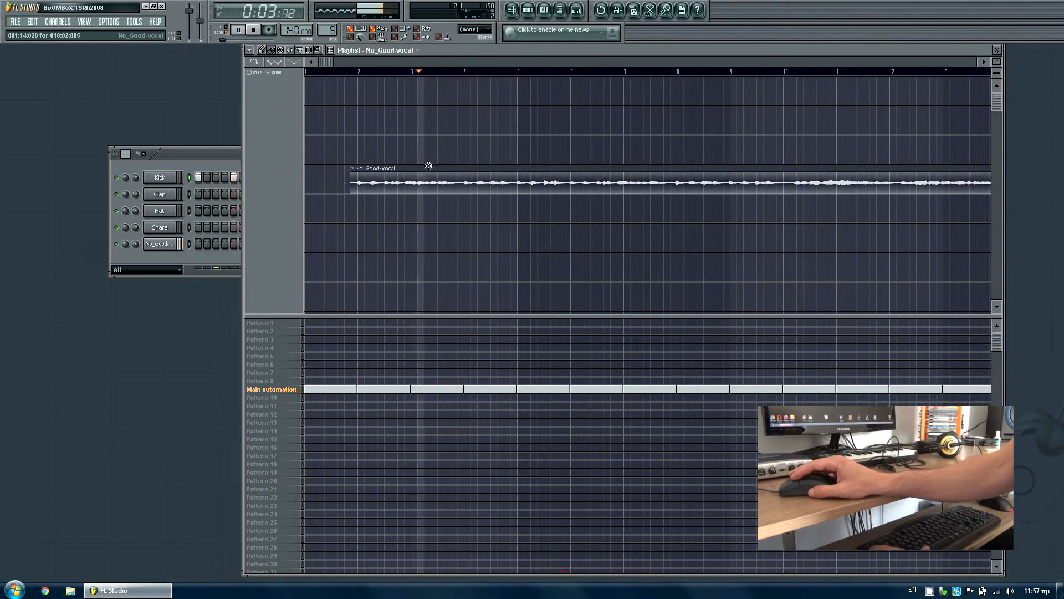
Step: Nudge the vocal clip slightly earlier, replay it from the end of bar 1, and restore snapping to Cell
click(344, 72)
drag(996, 61, 997, 56)
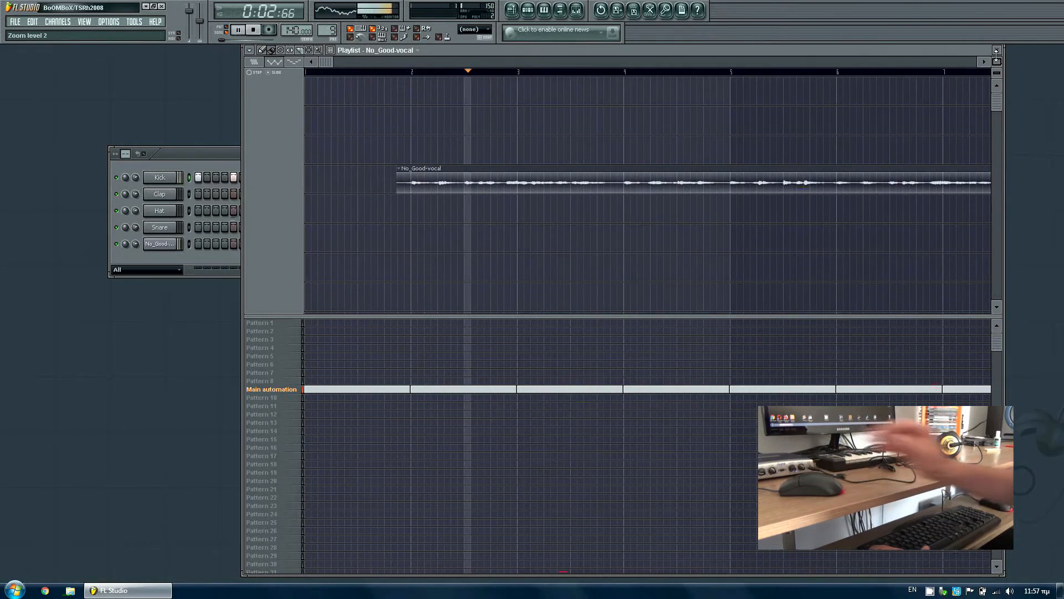
drag(485, 169, 483, 170)
click(398, 72)
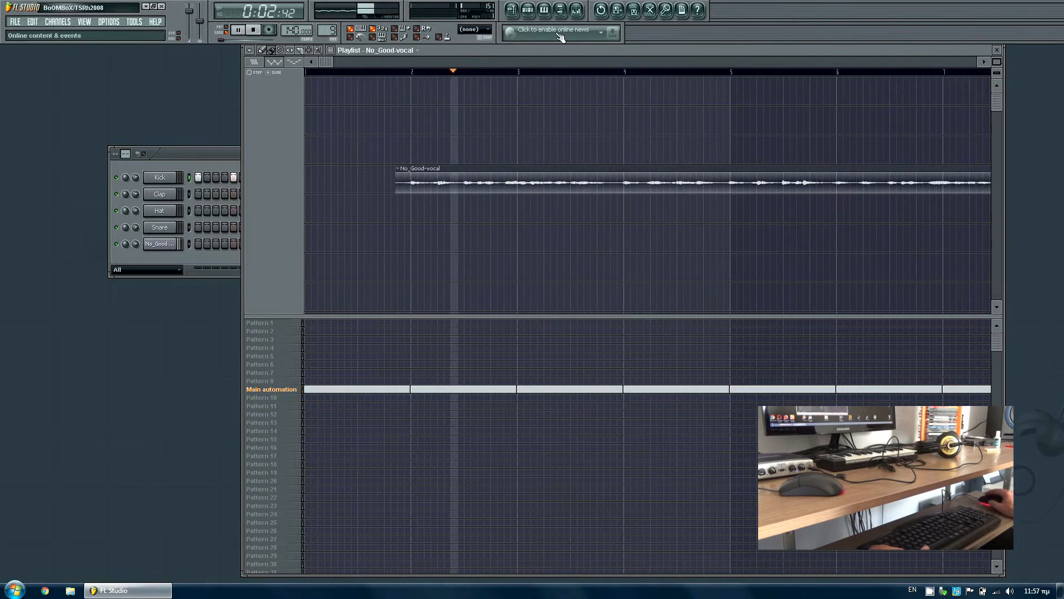
click(474, 29)
click(476, 51)
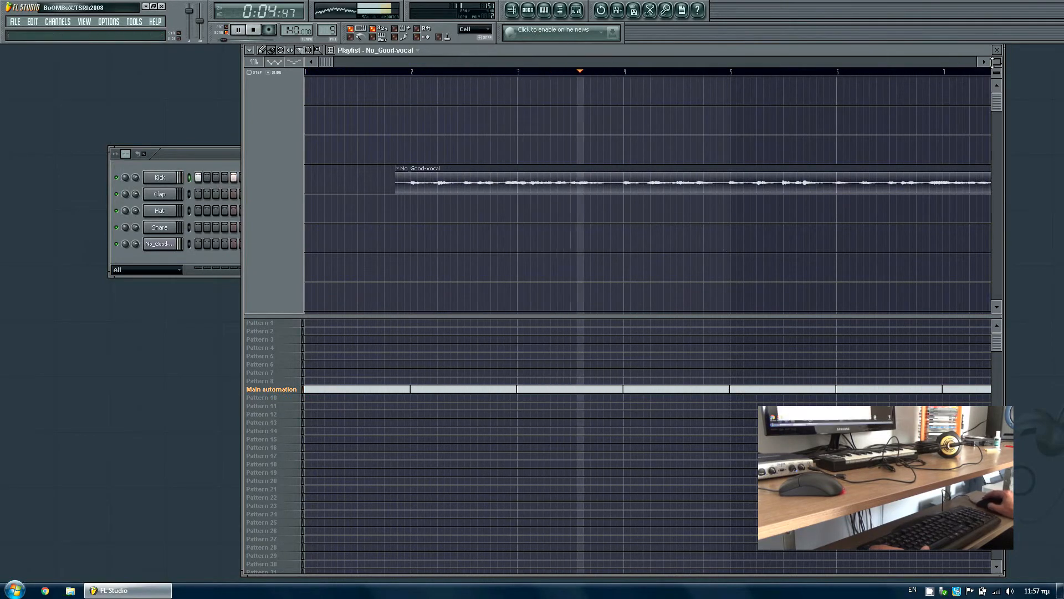
drag(996, 61, 996, 66)
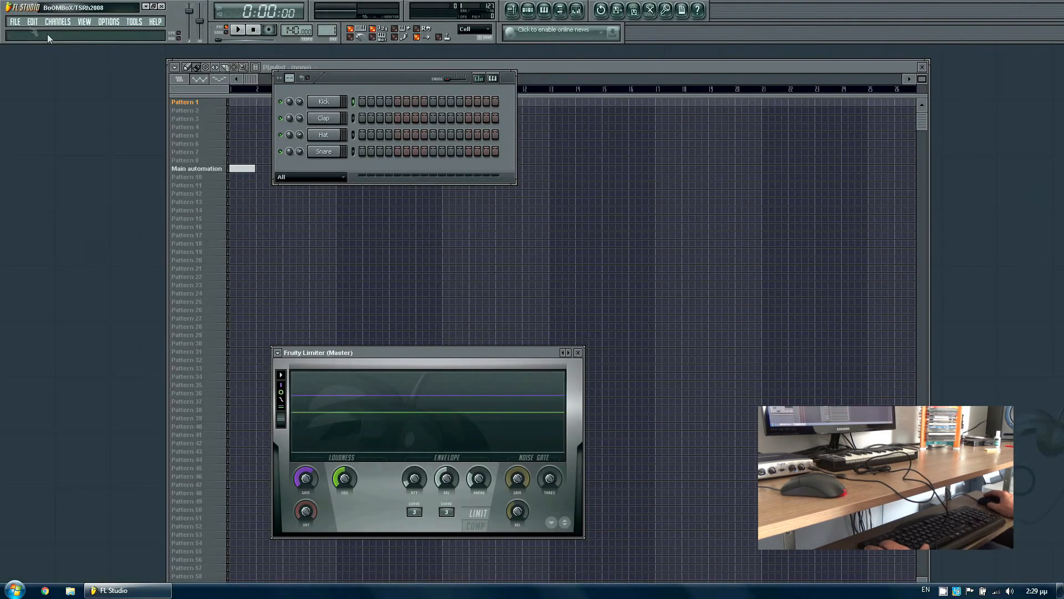
Step: Open the the_prodigy_-_no_good remix project
click(15, 21)
click(69, 136)
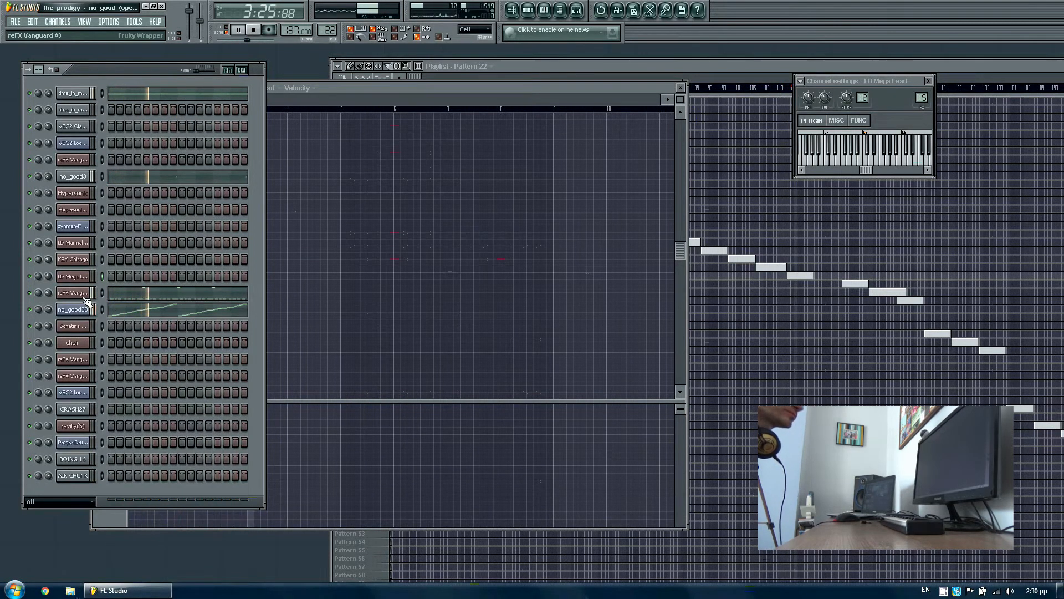
Step: Select Pattern 23 in the playlist and view the reFX Vanguard #6 notes in the piano roll
click(667, 66)
drag(413, 78, 671, 67)
click(366, 160)
click(357, 285)
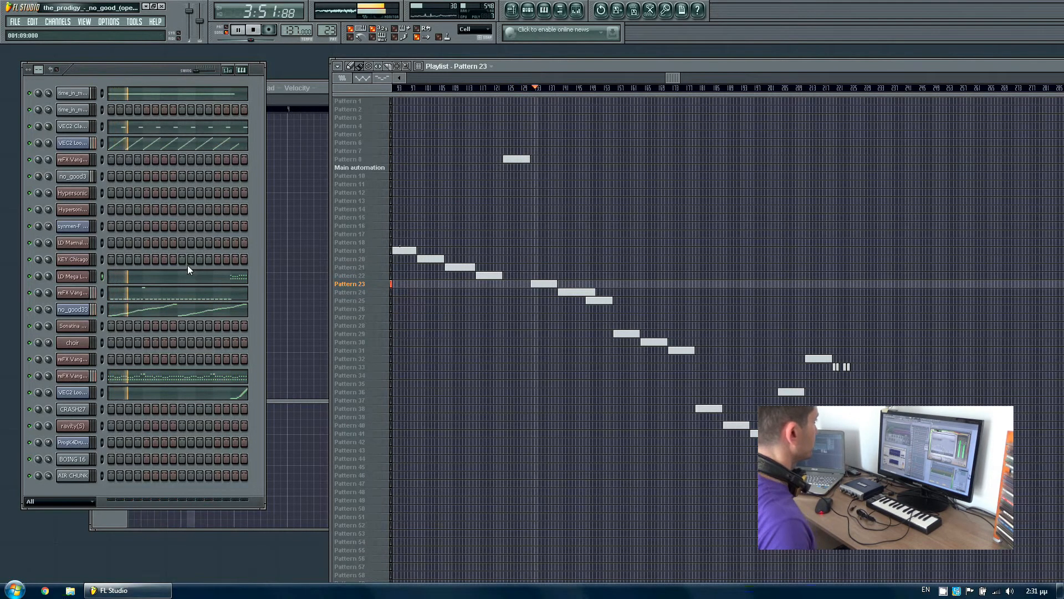
right_click(82, 381)
click(127, 374)
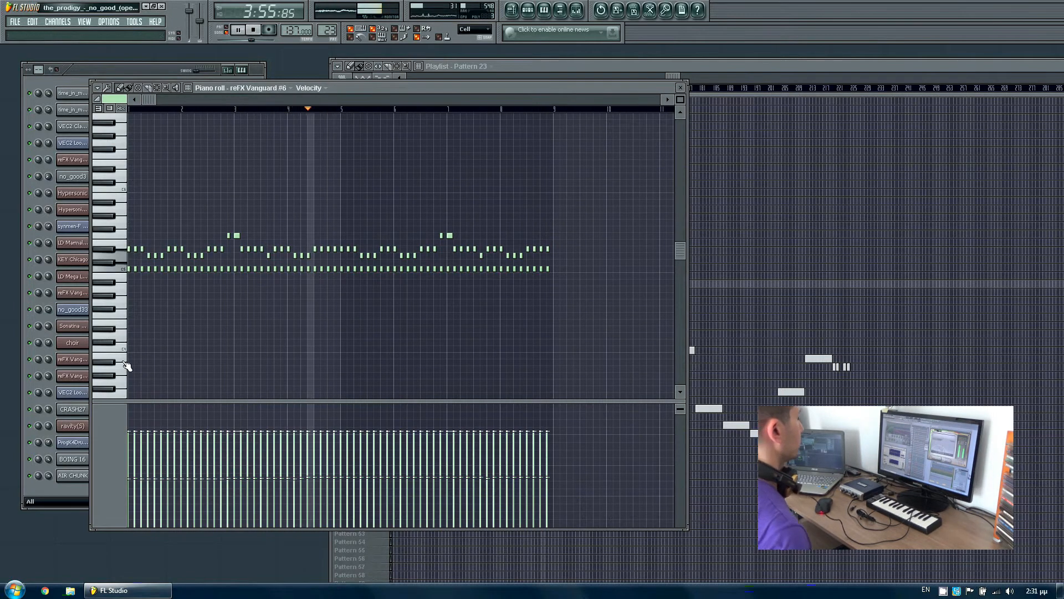
Step: Select Pattern 24, view the LD Mega Lead notes in the piano roll, and bring up that channel's solo option
drag(689, 65, 906, 52)
click(590, 278)
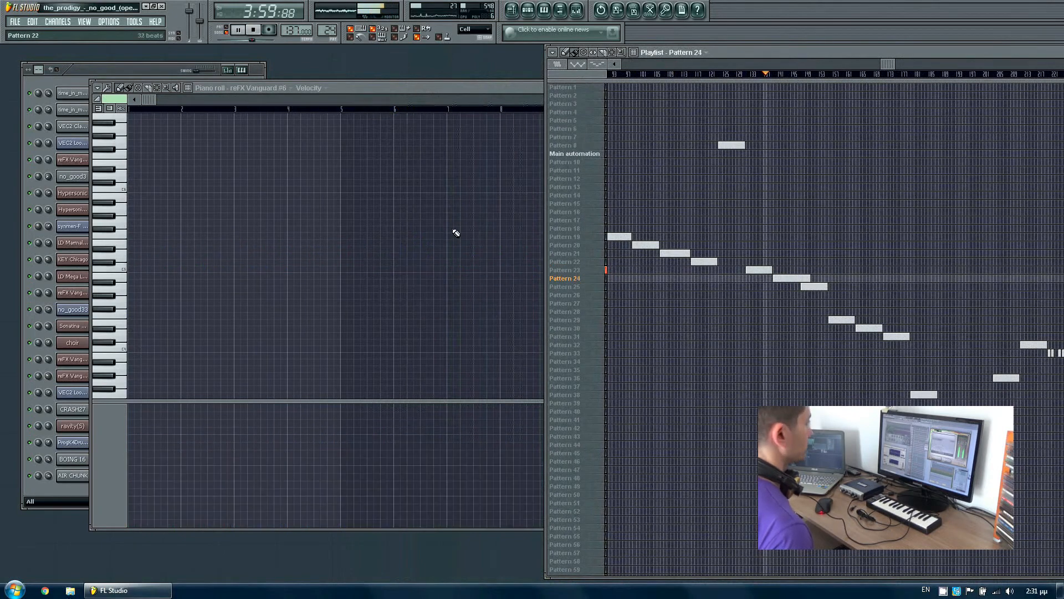
click(144, 75)
right_click(78, 276)
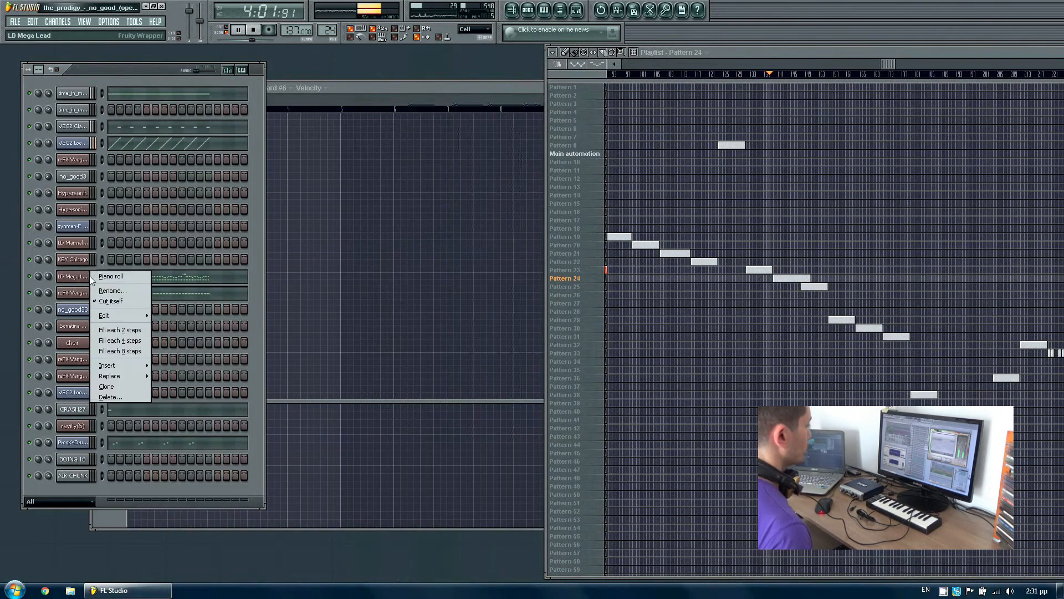
click(108, 279)
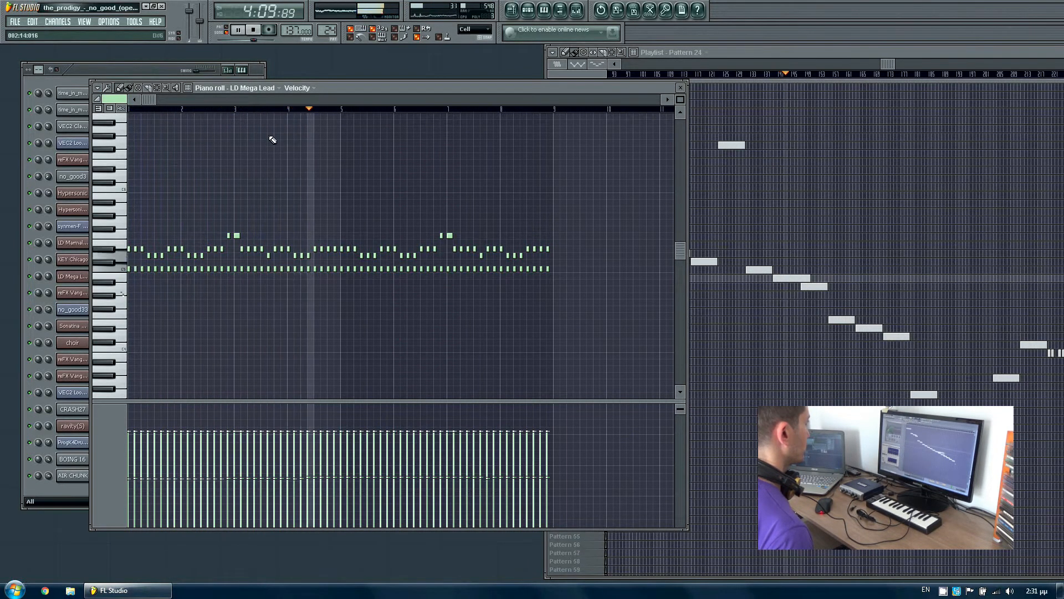
drag(340, 89, 593, 76)
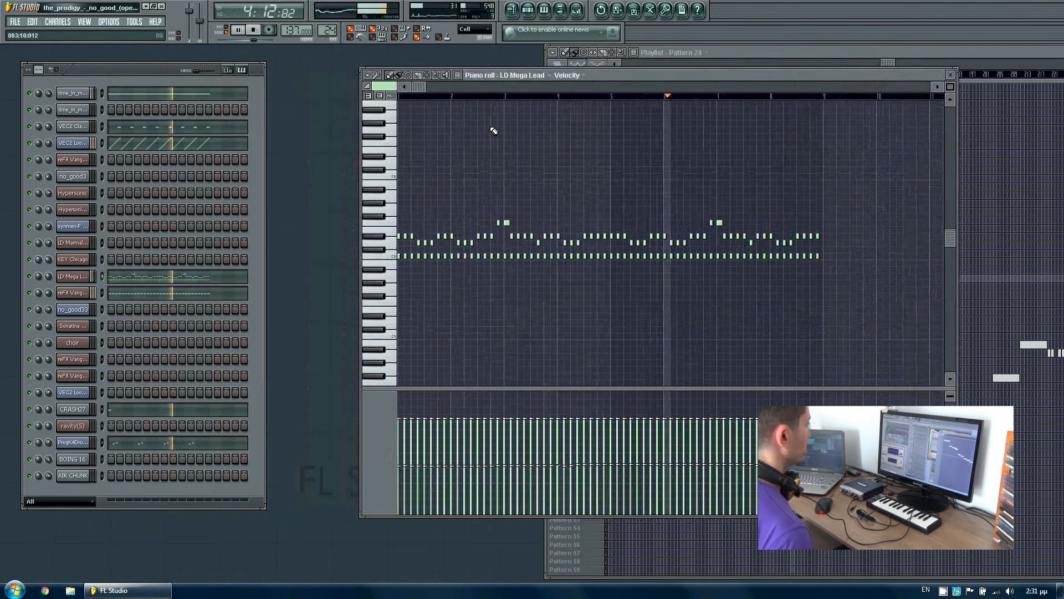
right_click(34, 283)
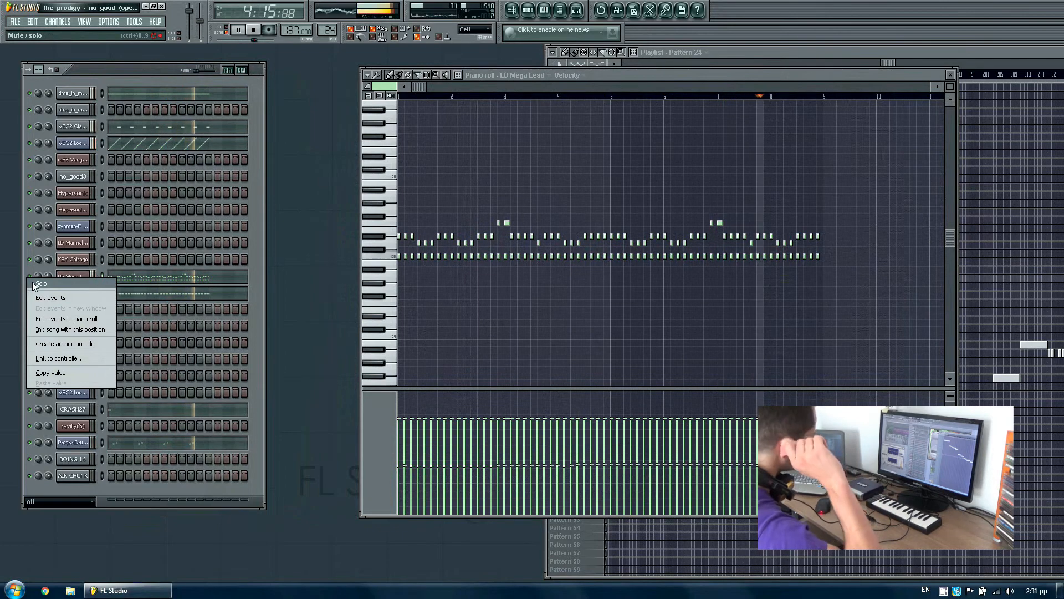
drag(654, 80, 475, 96)
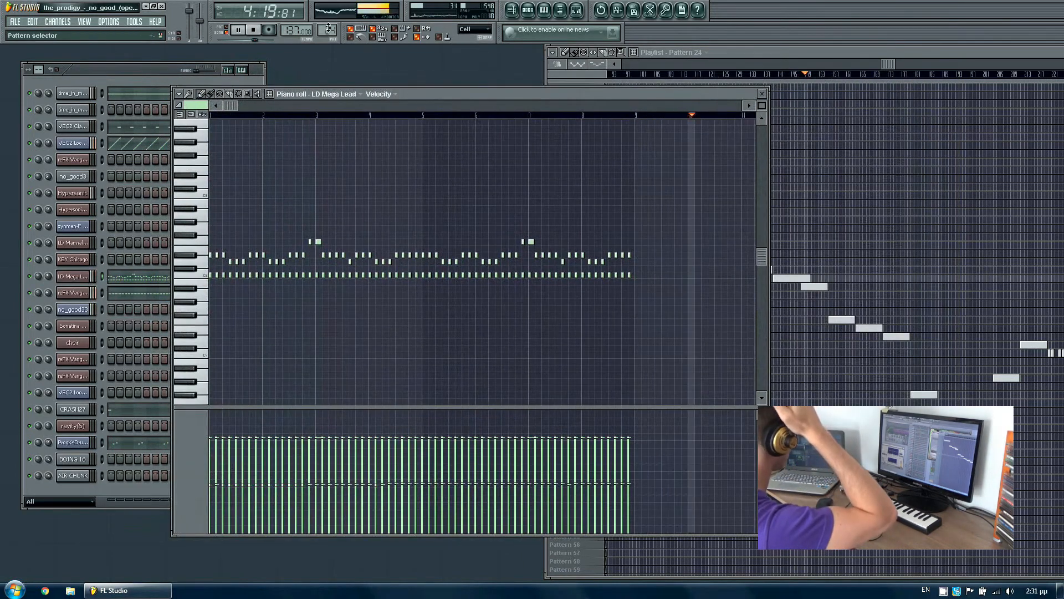
Step: Switch to Pattern 25 and view the Hypersonic channel's notes in the piano roll
scroll(328, 29, up, 1)
right_click(101, 193)
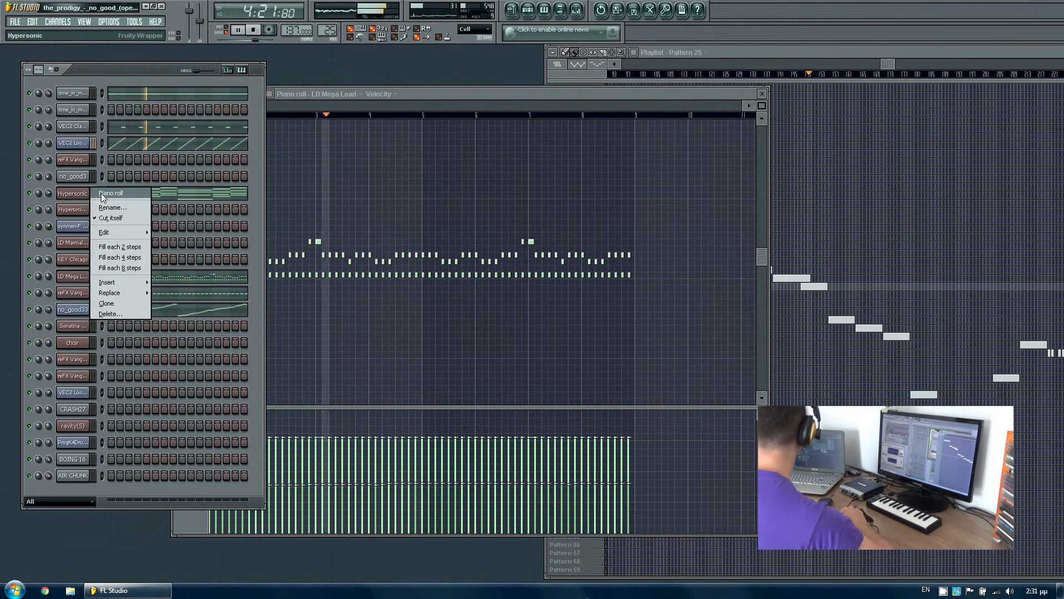
click(105, 193)
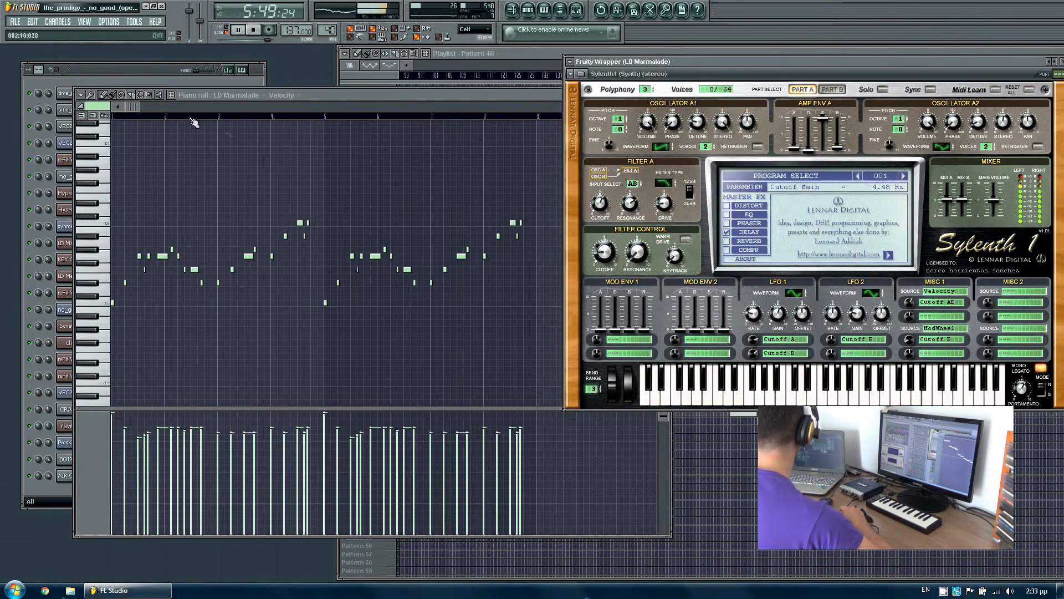
Step: Solo the LD Marmalade channel to hear its melody, and stop playback
click(136, 87)
right_click(30, 244)
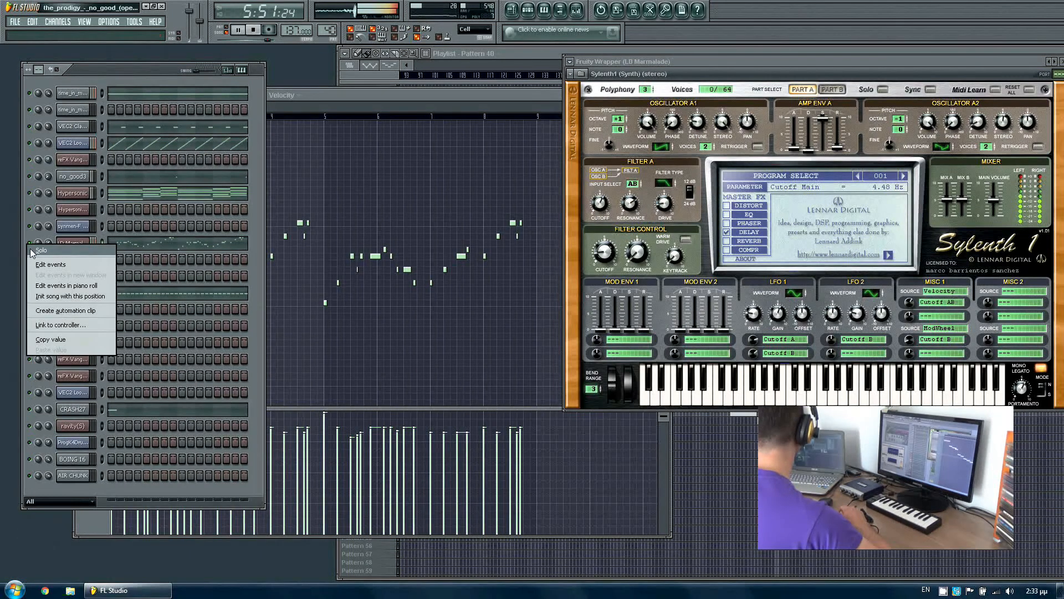
click(32, 251)
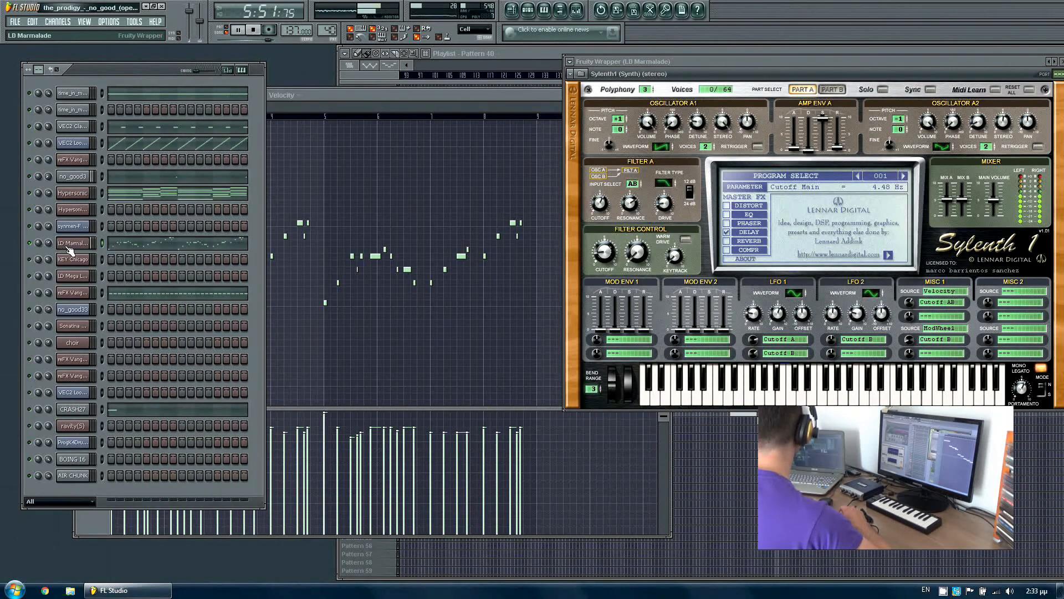
click(254, 32)
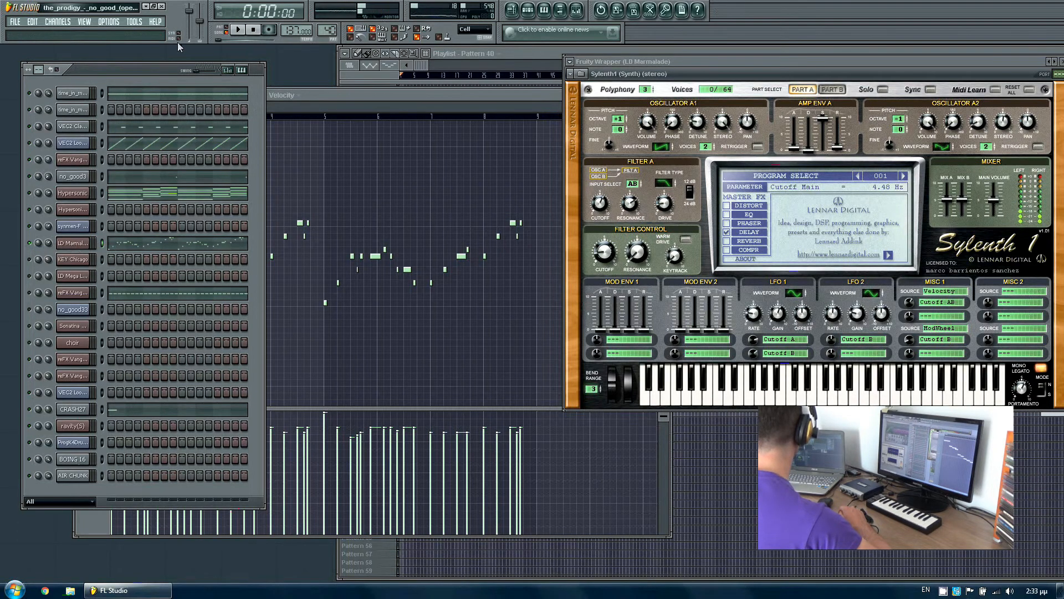
Step: Open the Michael Jackson Smooth remix project and play its playlist from about bar 117
click(14, 22)
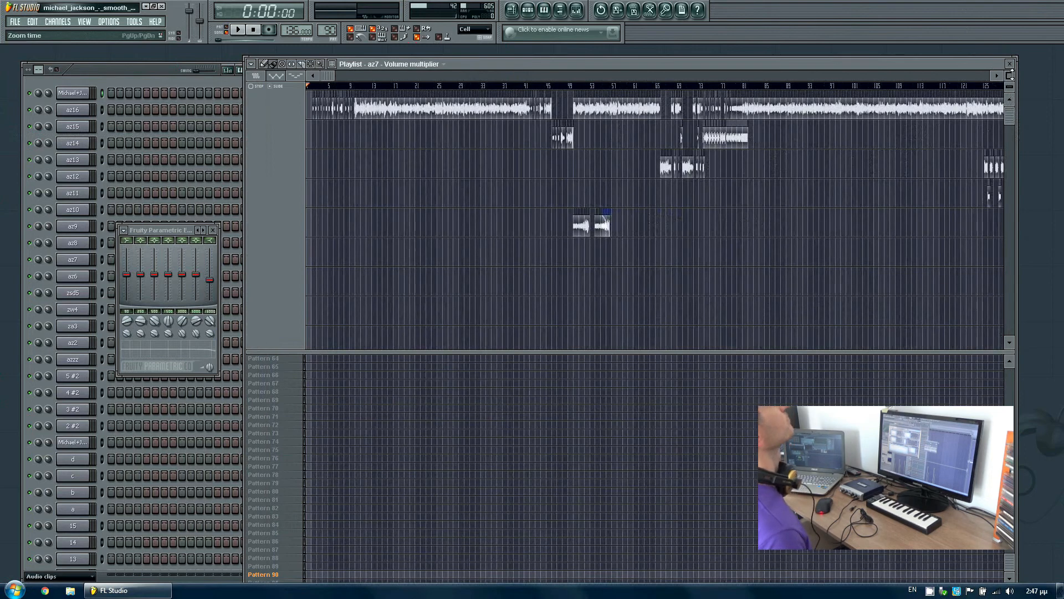
drag(1011, 75, 1010, 74)
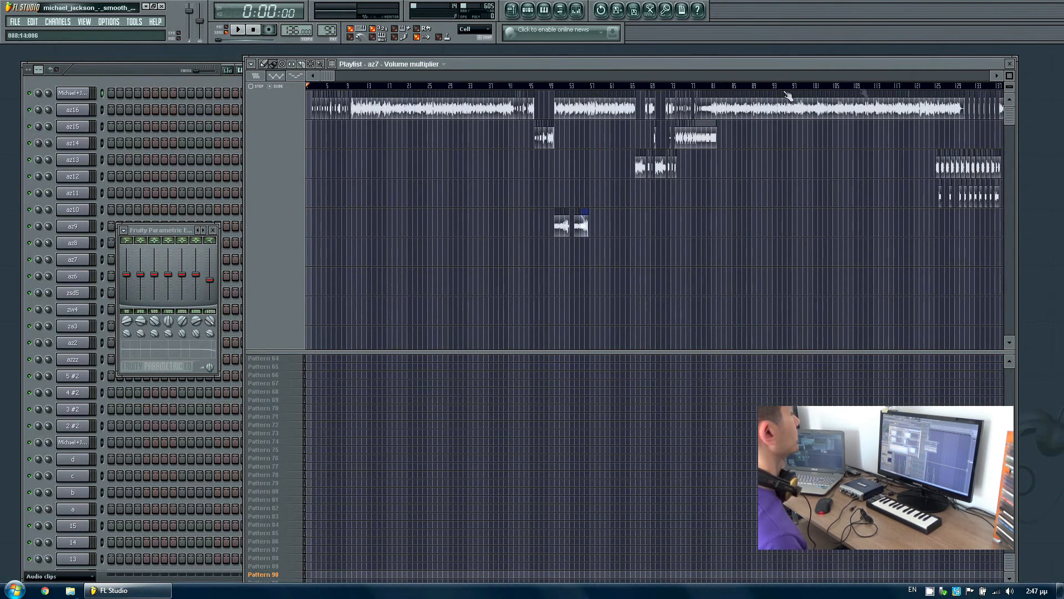
click(899, 88)
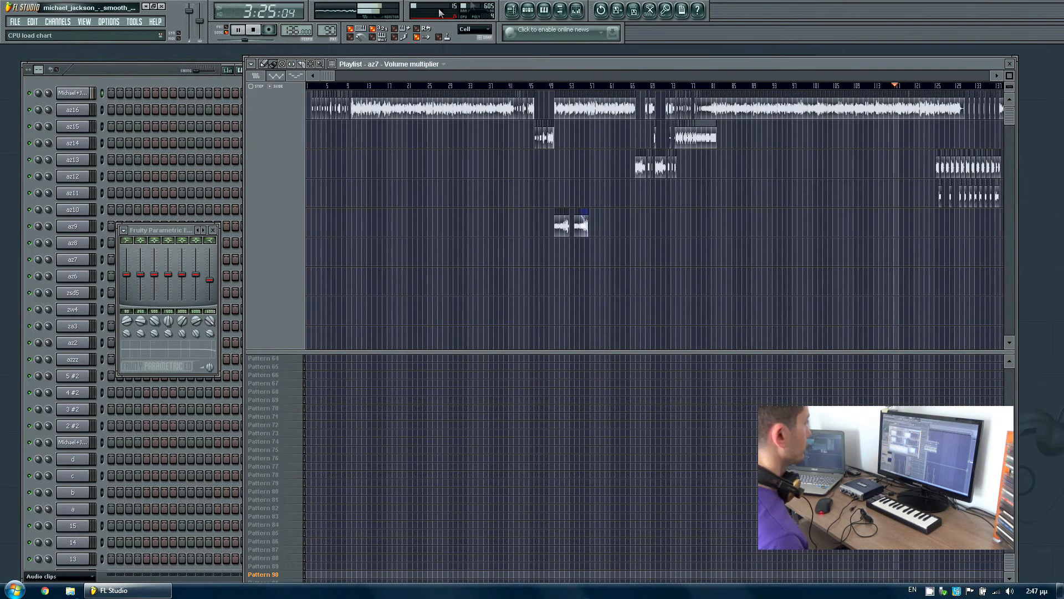
drag(326, 78, 540, 77)
Step: Look through the project's channel list and set its display filter to show all channels
click(115, 75)
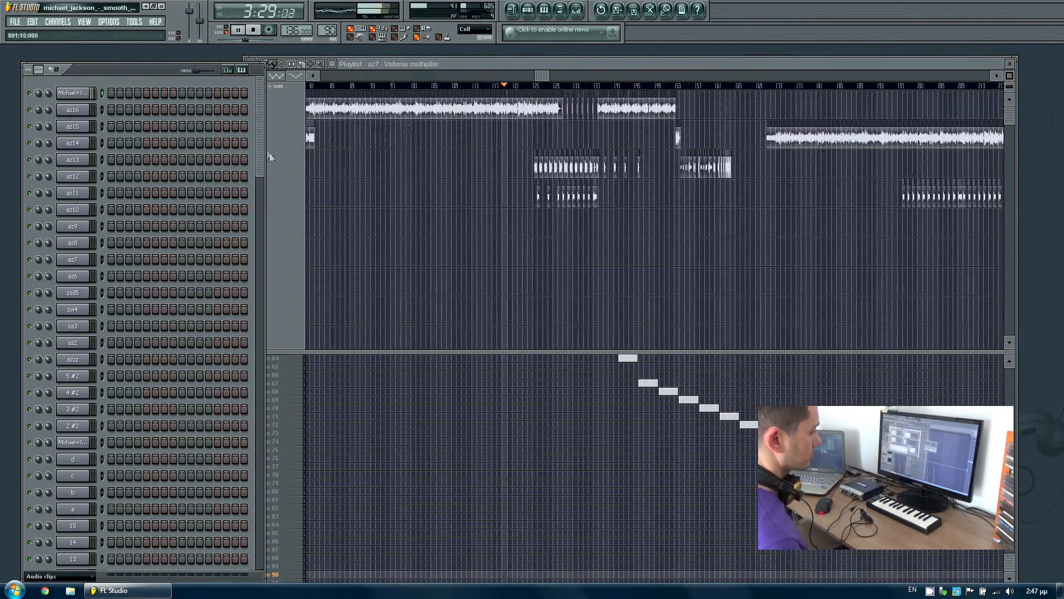
drag(260, 148, 258, 546)
click(77, 575)
click(77, 573)
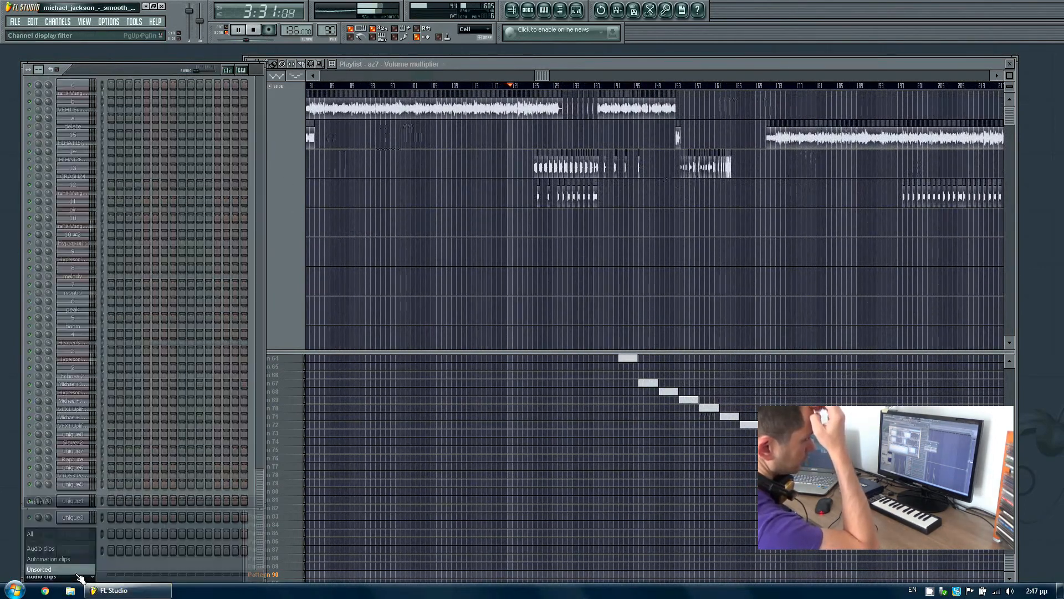
click(77, 575)
click(78, 507)
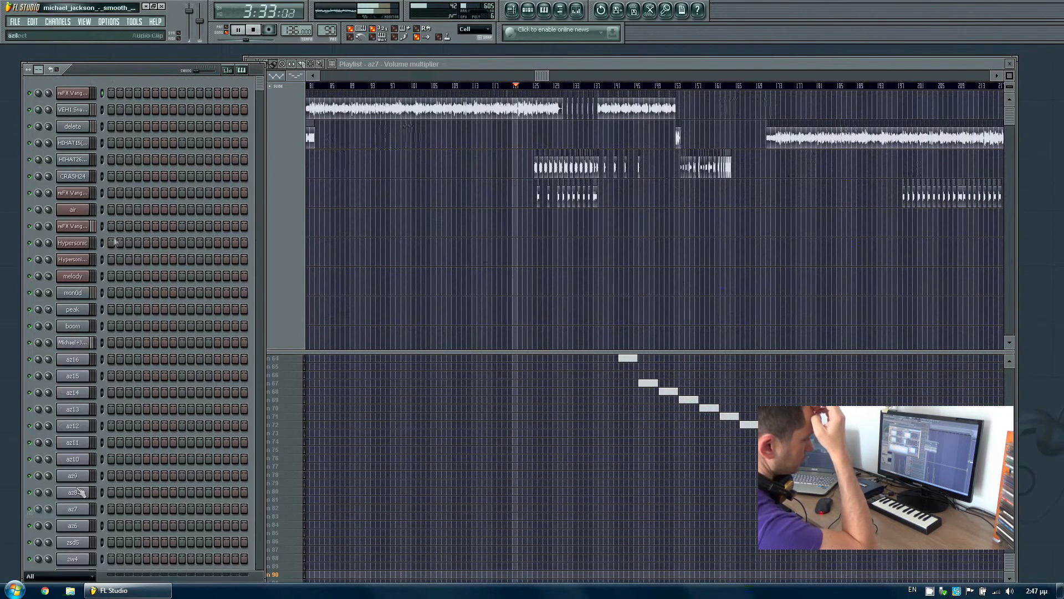
Step: Examine the instrument windows of the Hypersonic, air and reFX Vanguard channels
click(74, 243)
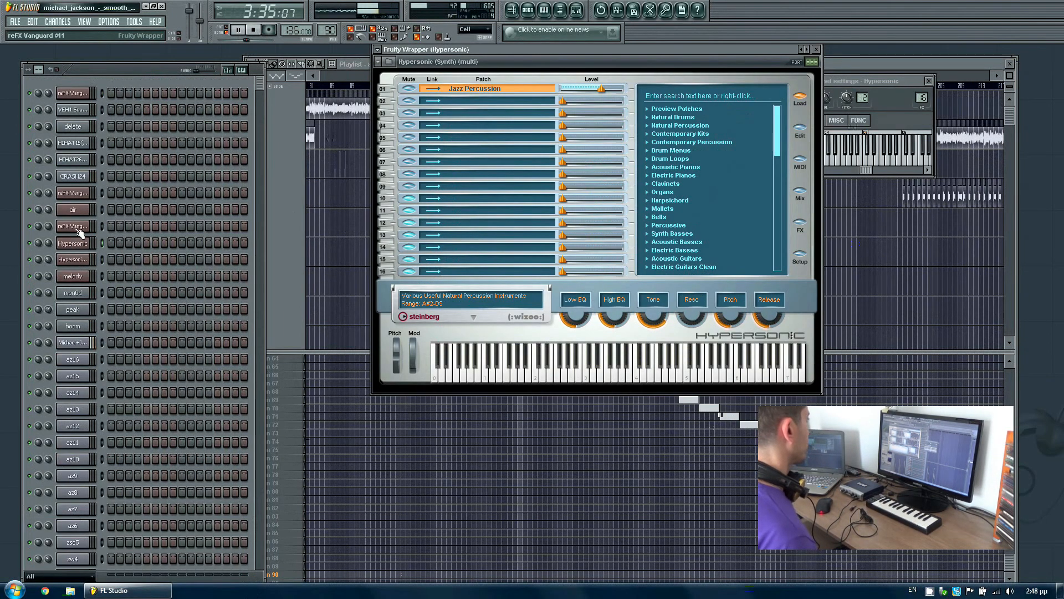
click(76, 228)
click(77, 211)
click(77, 195)
Step: Examine the chopped audio clips on the playing playlist from about bar 125 to 138
click(611, 62)
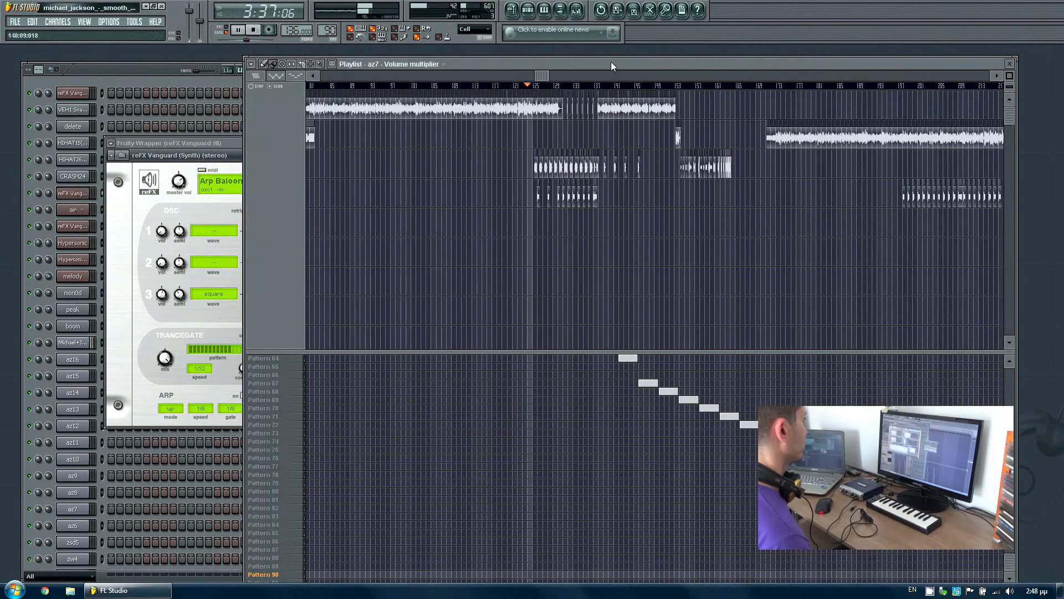
drag(549, 76, 585, 79)
drag(677, 84, 623, 83)
drag(1010, 76, 1021, 20)
drag(632, 76, 661, 83)
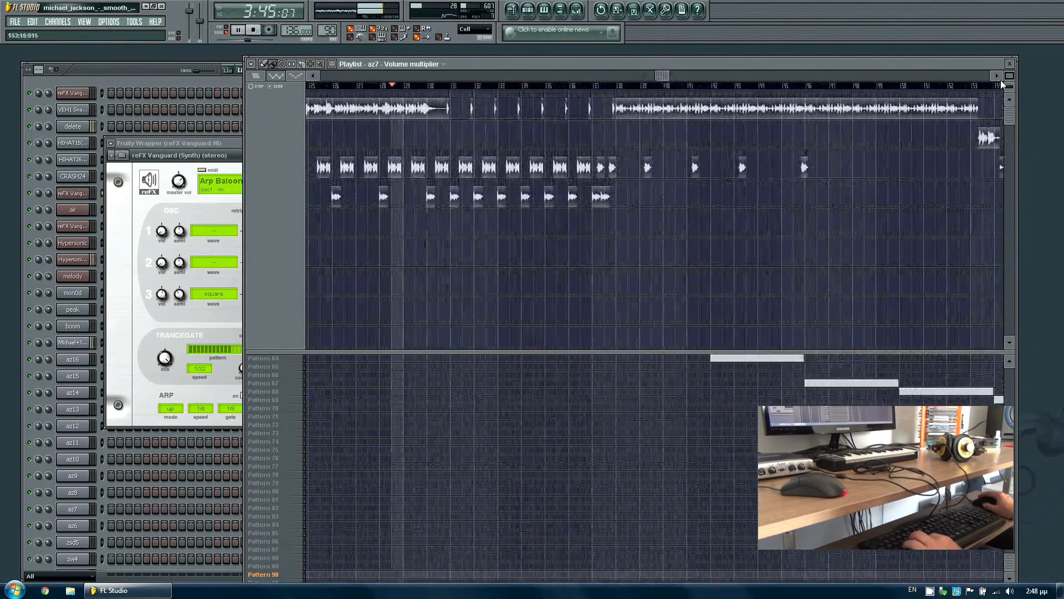
drag(1010, 76, 1010, 62)
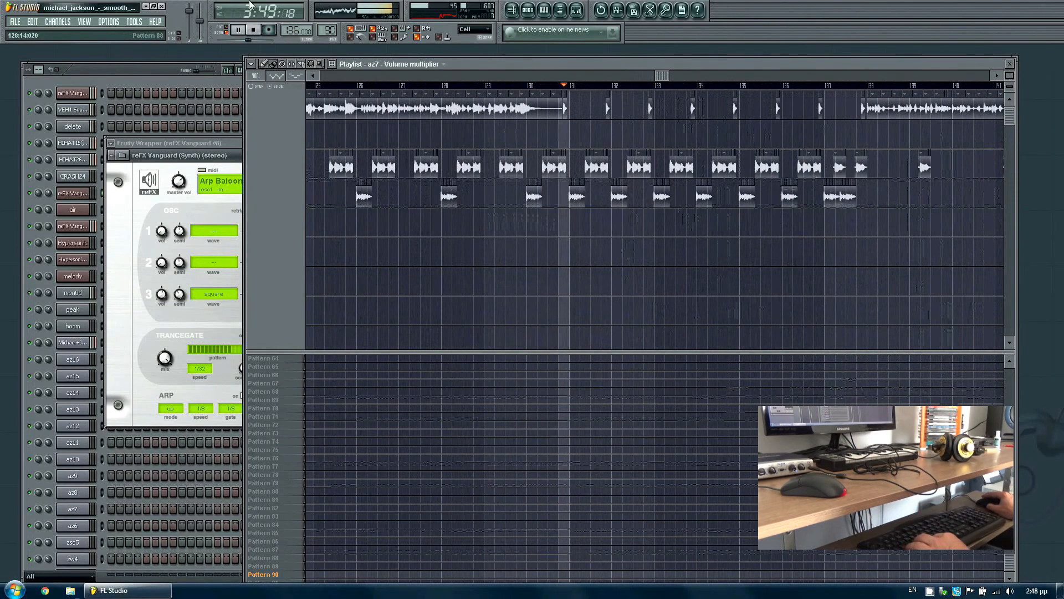
drag(661, 75, 675, 75)
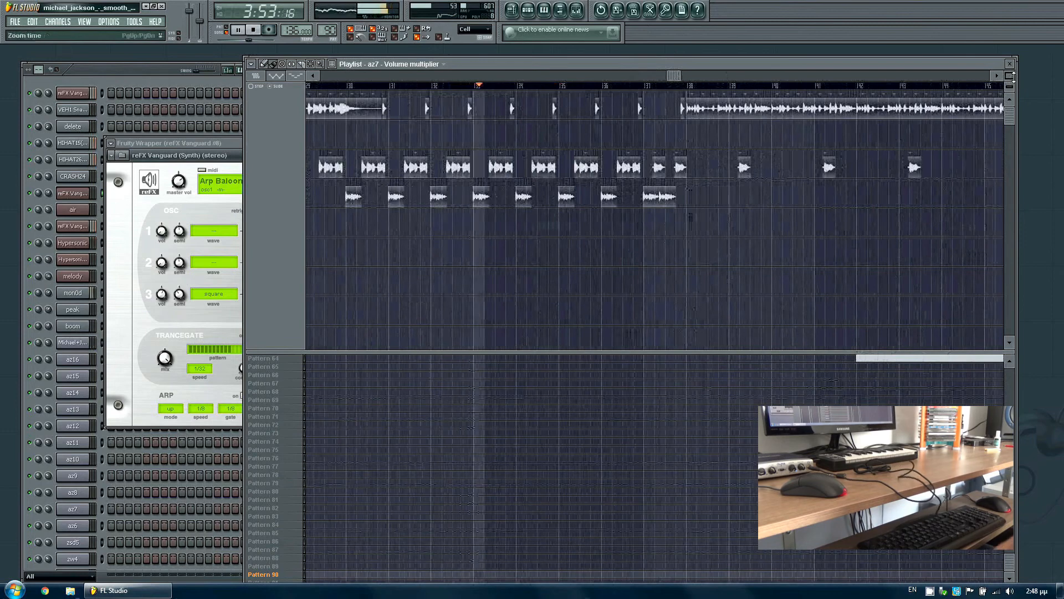
drag(1010, 78, 1013, 76)
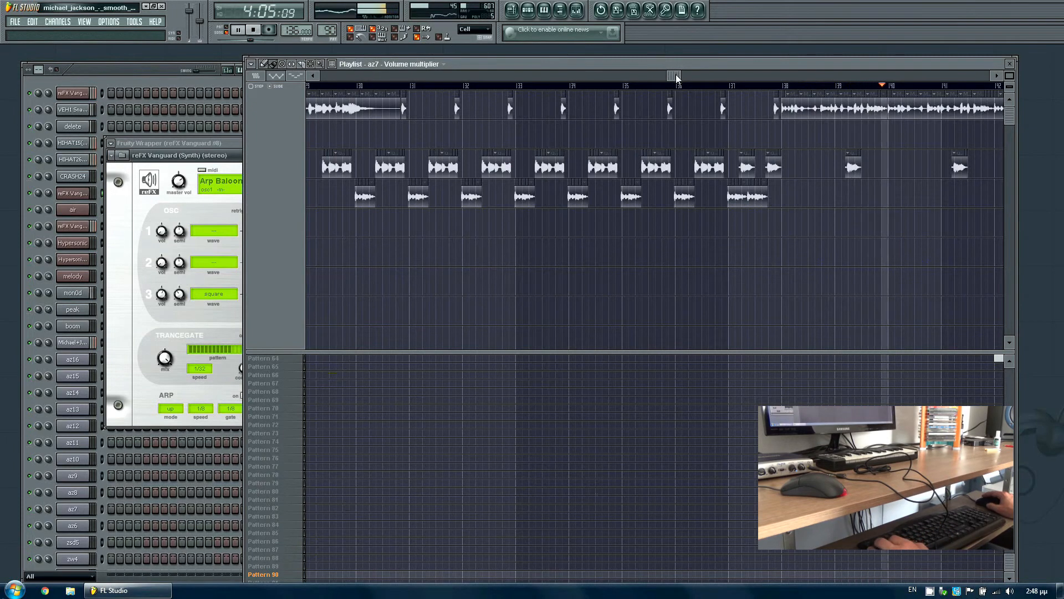
Step: Follow the playing playlist onward through the section after the chopped clips, and pause playback at about bar 146
scroll(675, 76, right, 4)
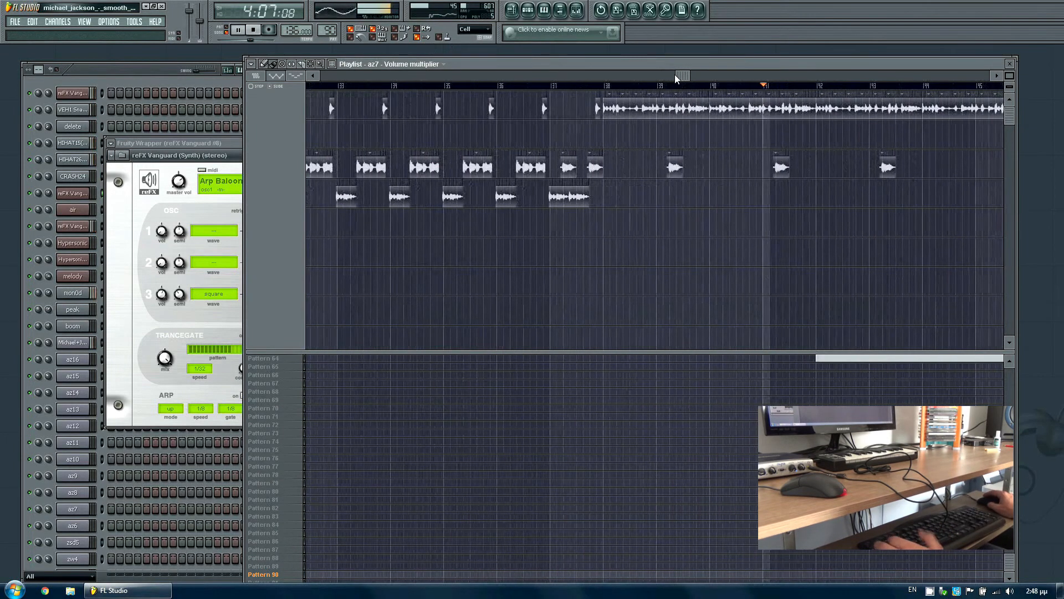
drag(675, 74, 702, 73)
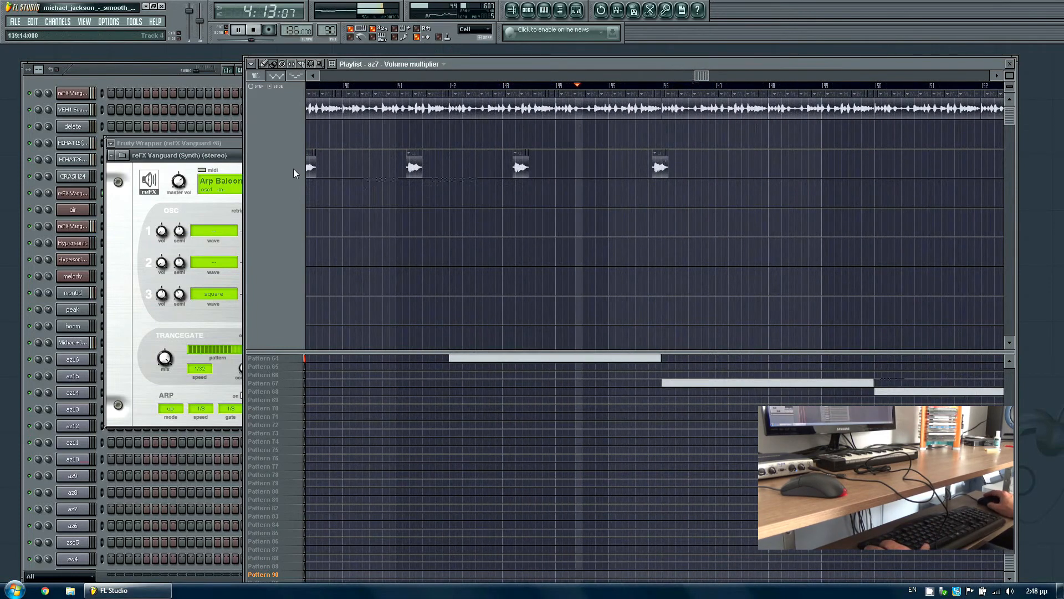
click(243, 31)
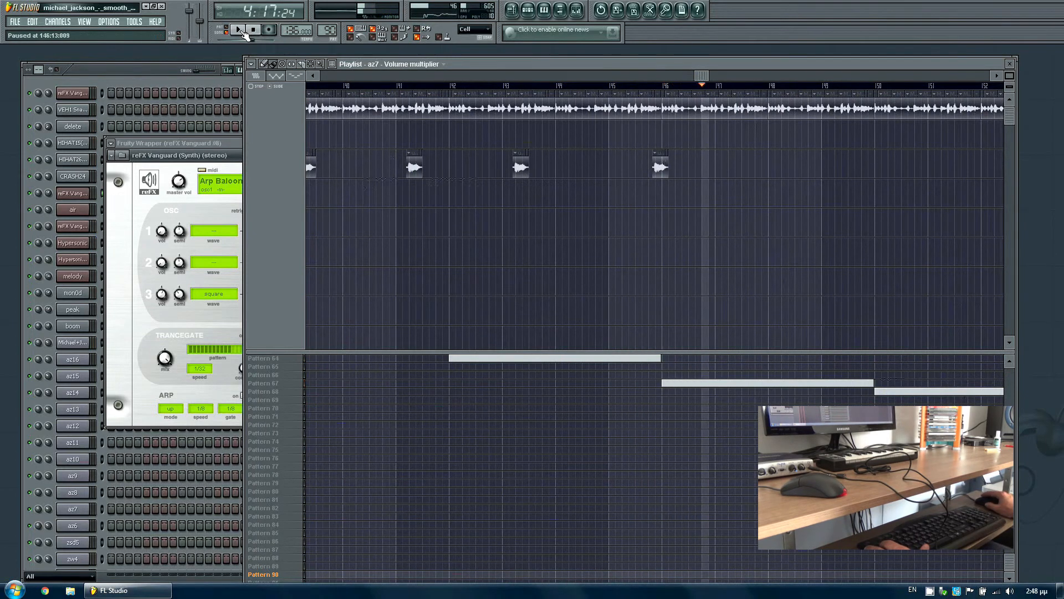
click(16, 22)
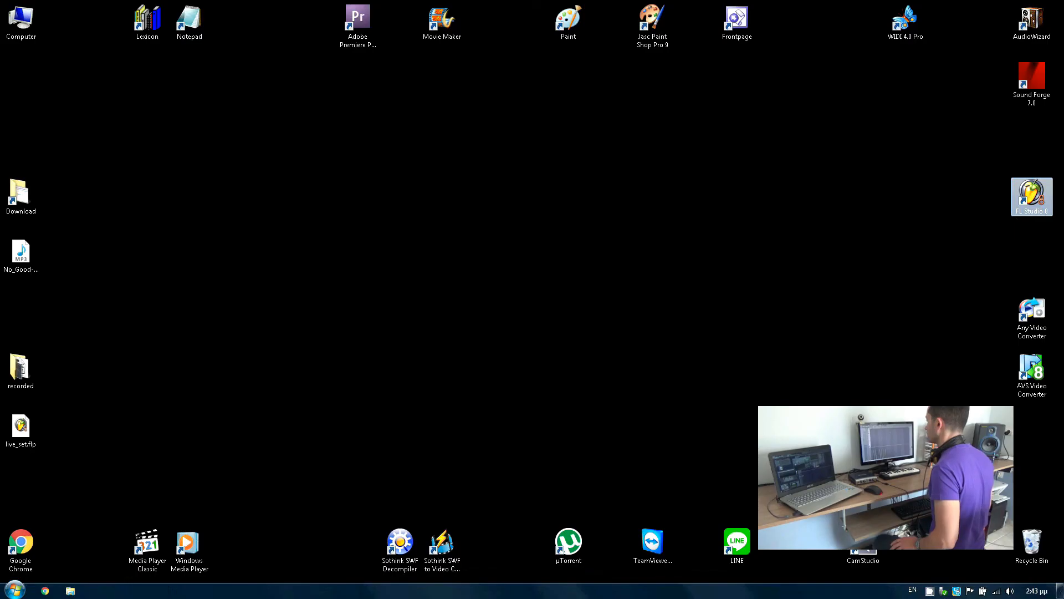
right_click(530, 320)
click(551, 347)
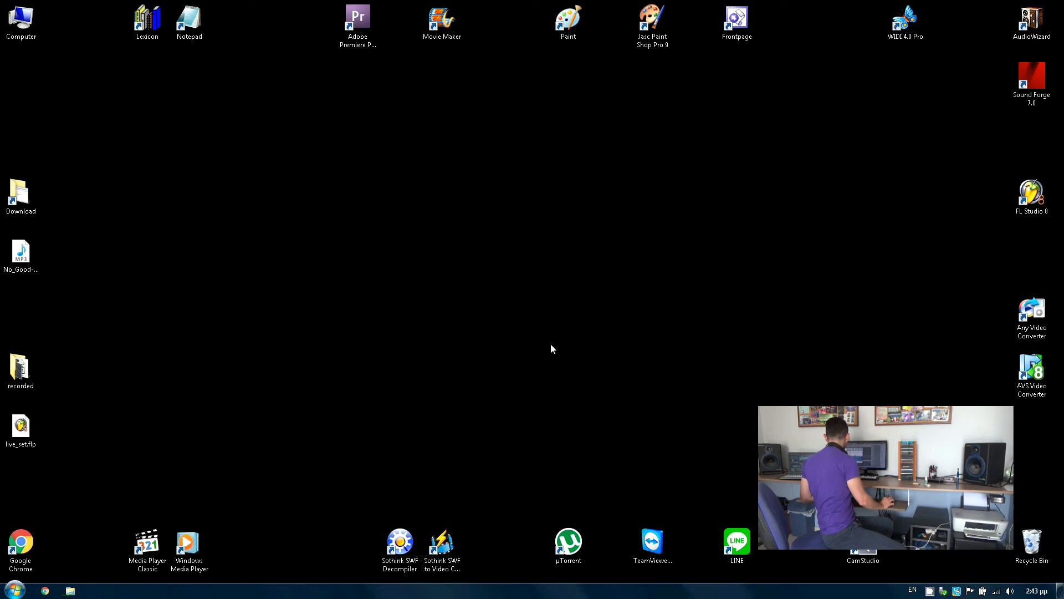
right_click(190, 283)
click(218, 312)
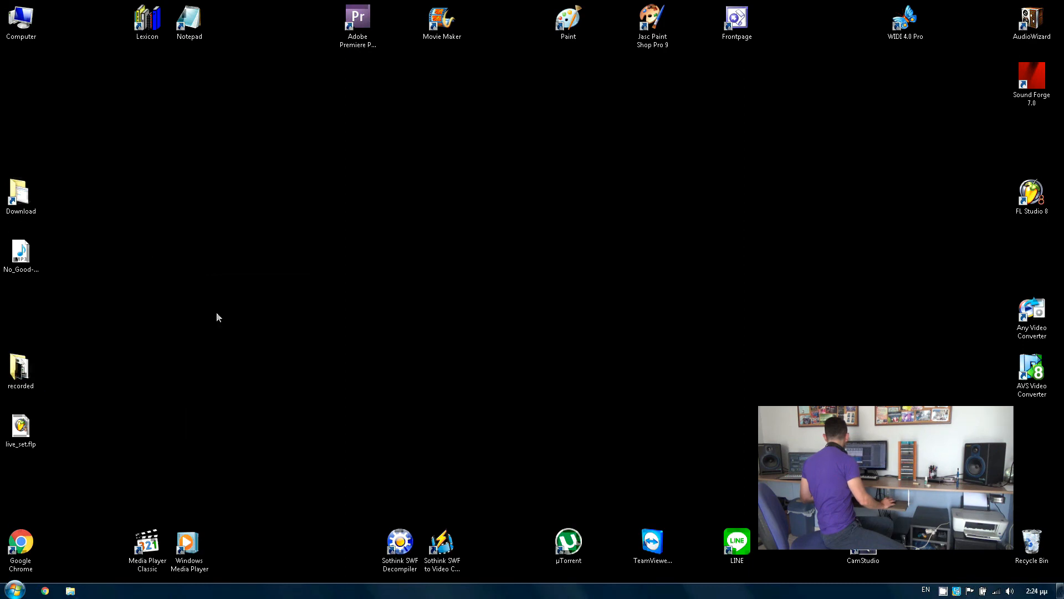
Step: Open Google Chrome from the desktop
double_click(31, 545)
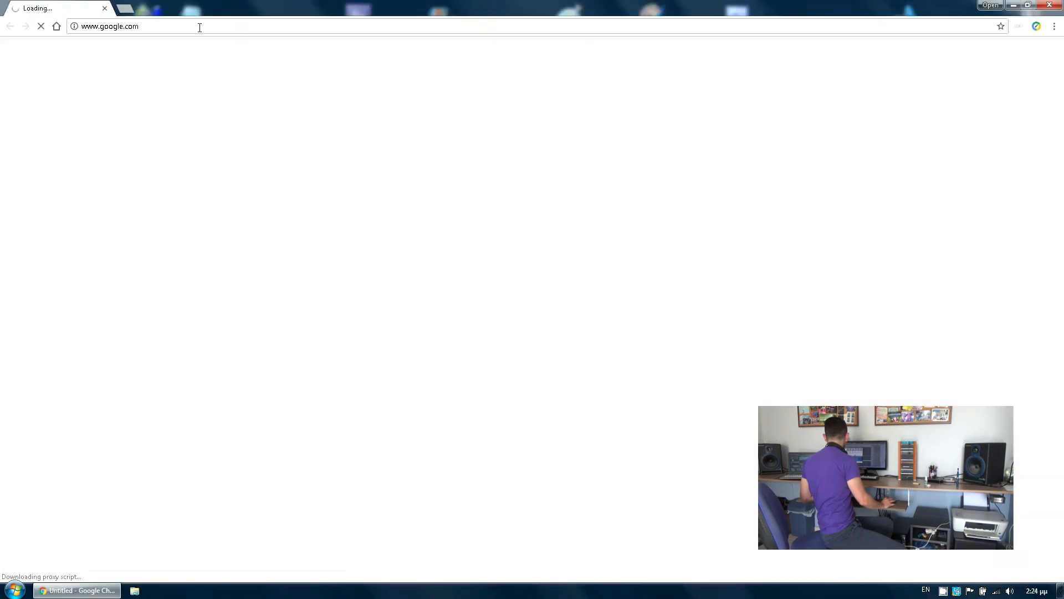